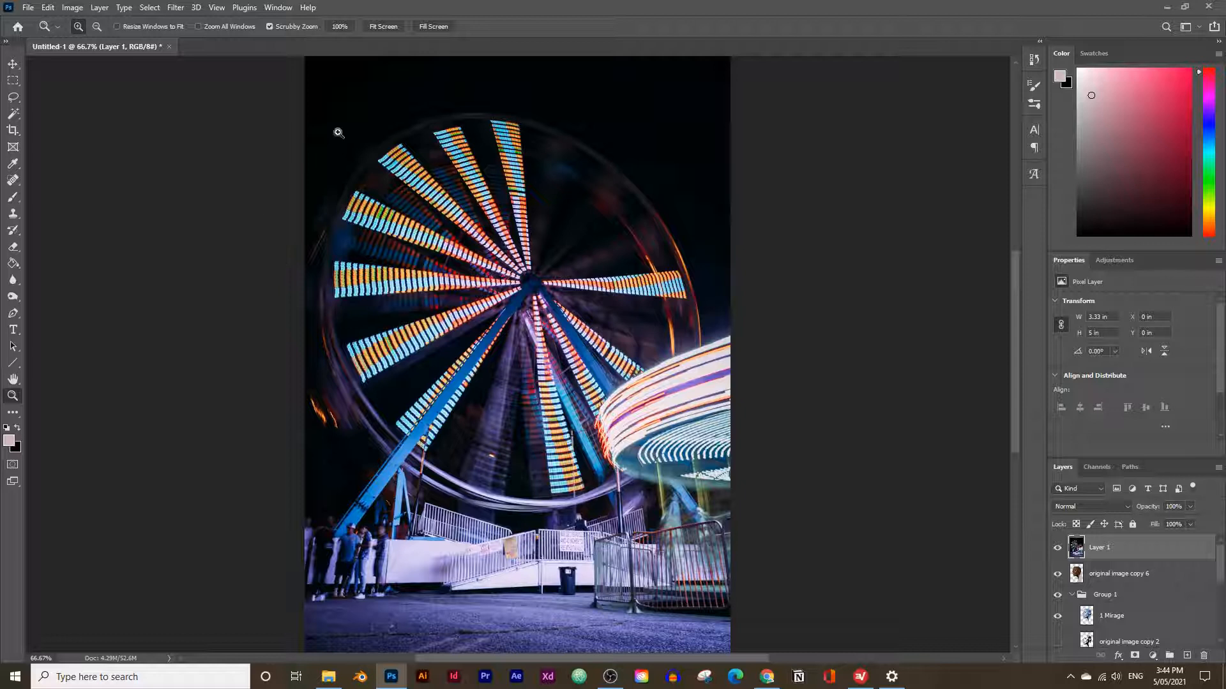
Compare the ferris wheel image, the portrait and the blue artwork by toggling the visibility of Layer 1 and original image copy 6.
left_click(1057, 549)
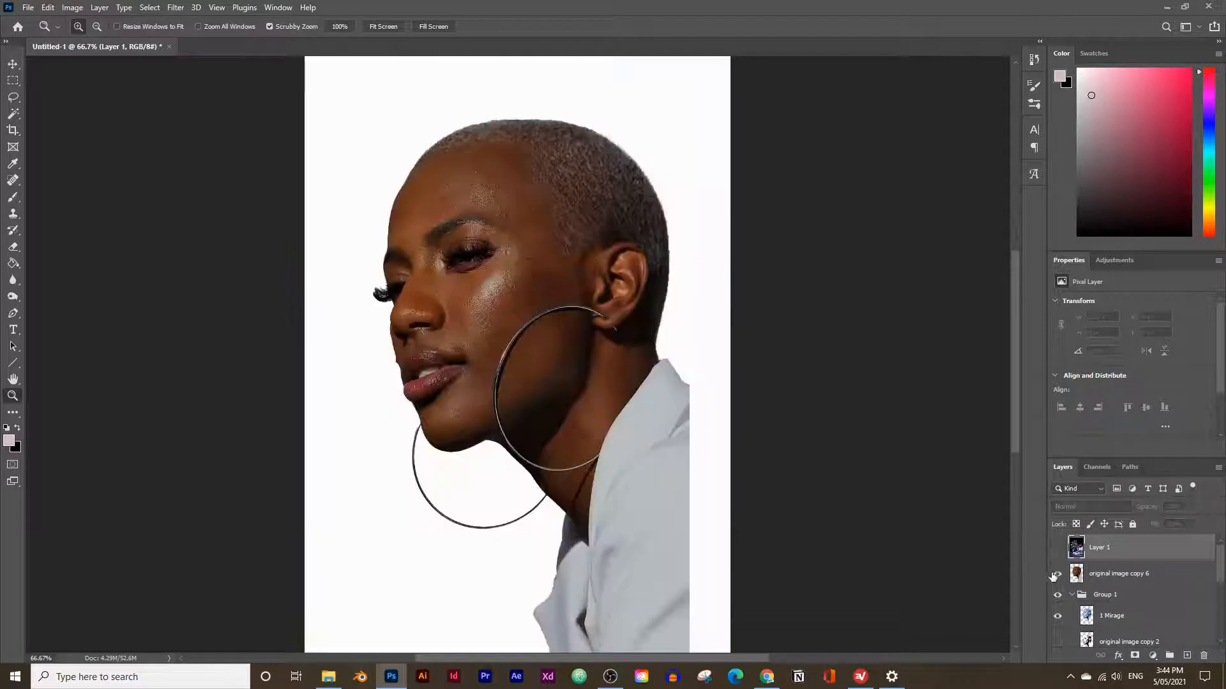
left_click(1057, 573)
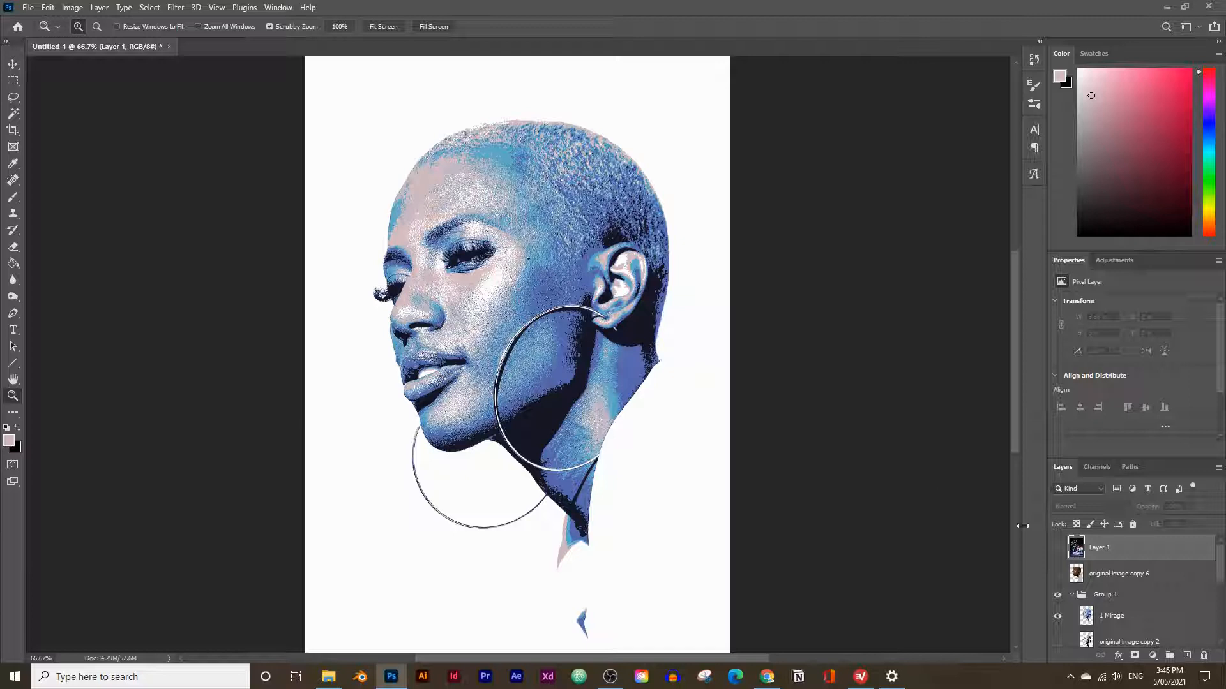
left_click(1057, 548)
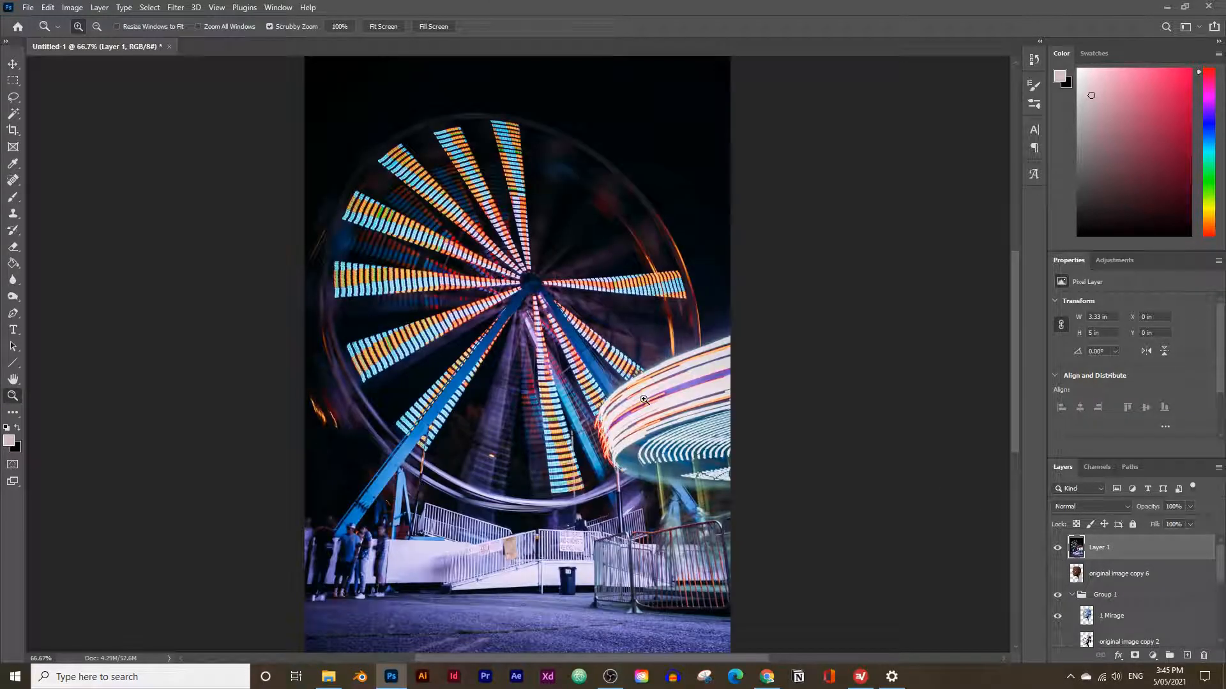
left_click(1057, 547)
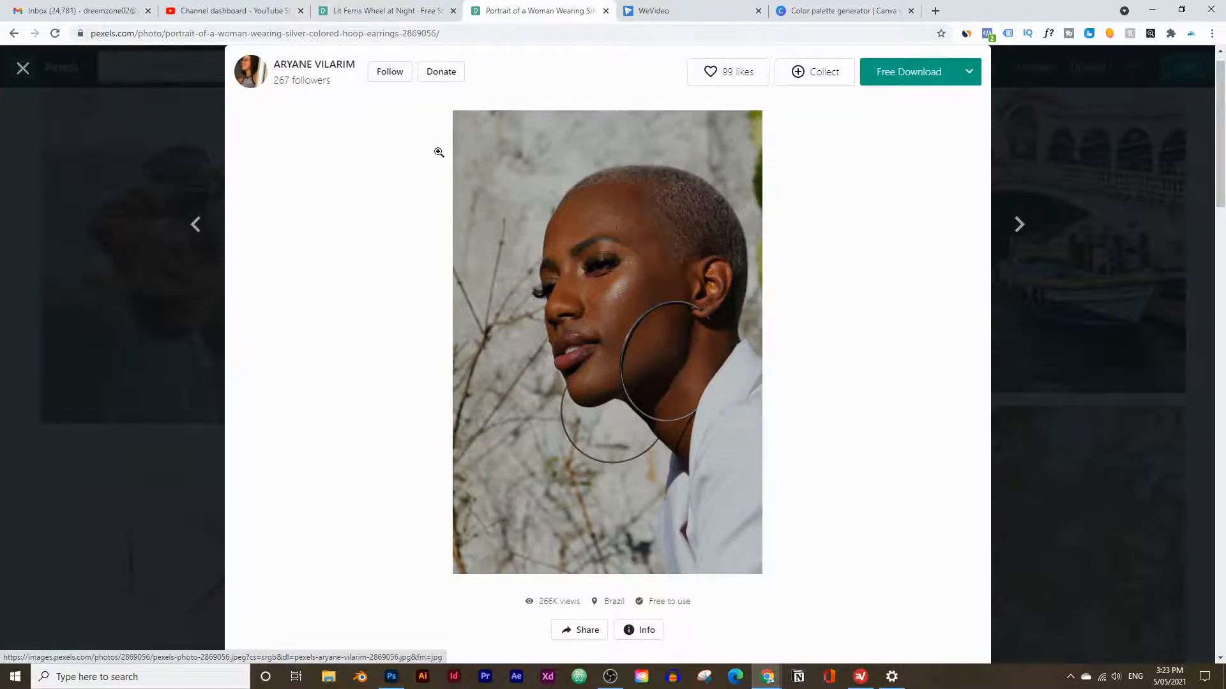
In the browser, copy the Pexels portrait of the woman wearing silver hoop earrings to the clipboard.
left_click(369, 9)
left_click(493, 7)
right_click(515, 272)
left_click(623, 423)
Switch to Photoshop and start a new document from the 1000 x 1500 px Clipboard preset, setting the resolution to 300 pixels/inch.
left_click(392, 681)
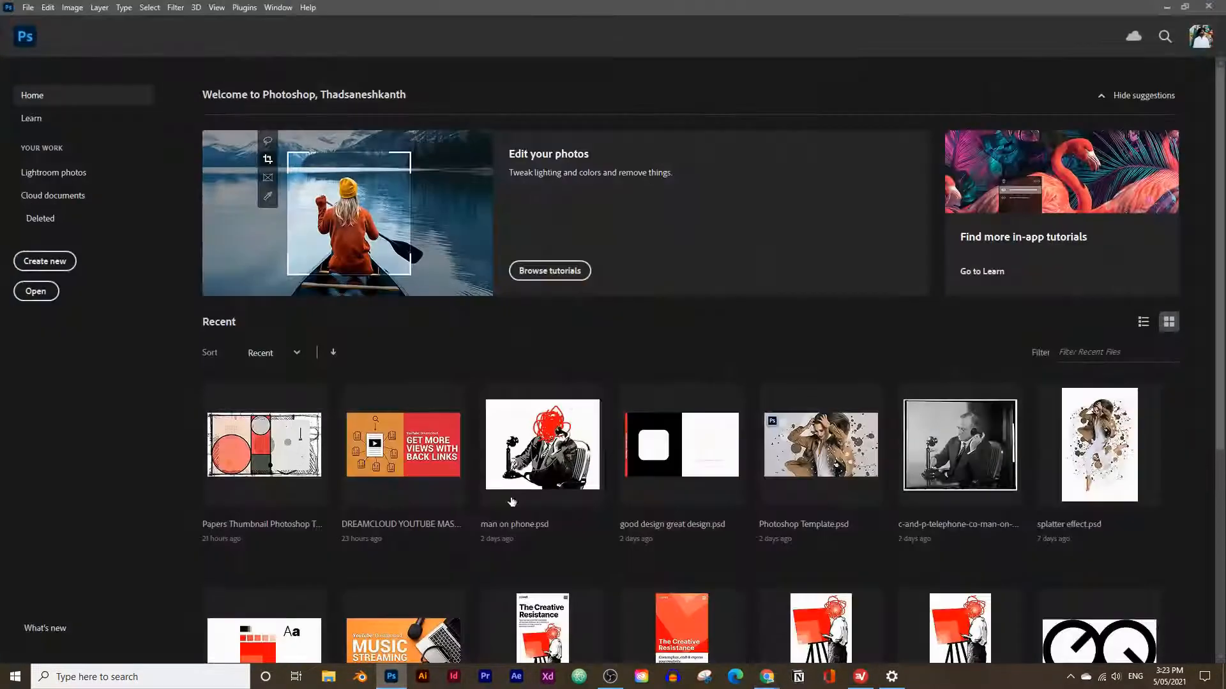
left_click(21, 262)
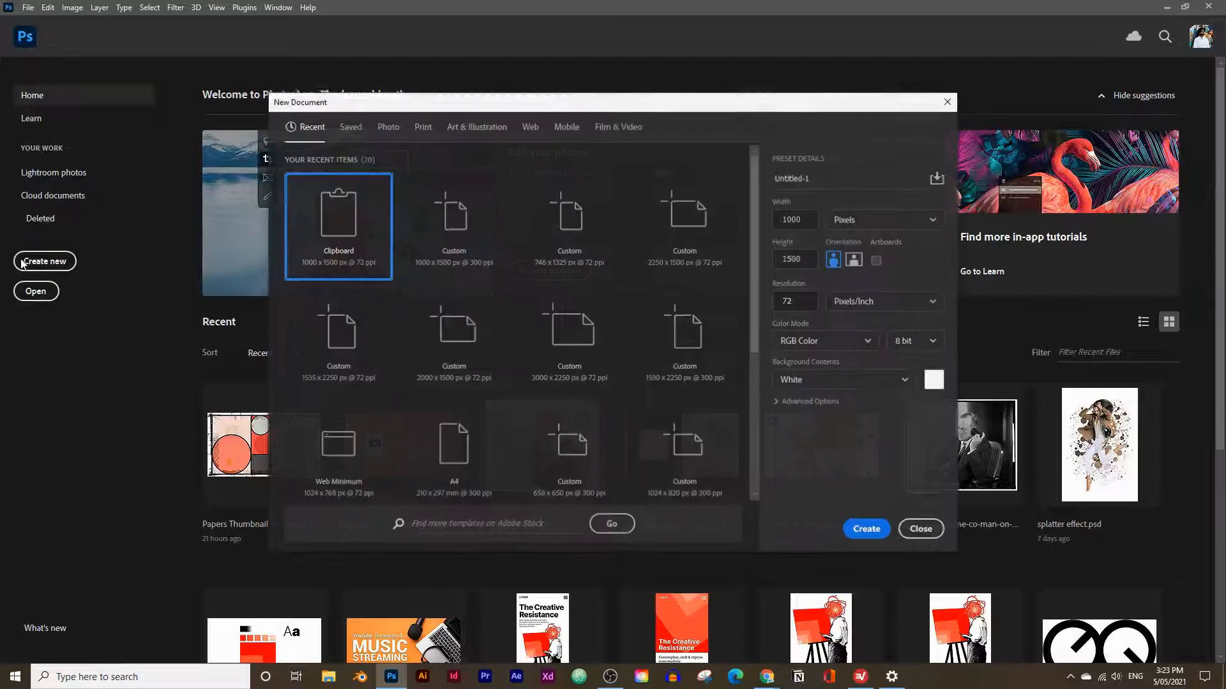
left_click(28, 8)
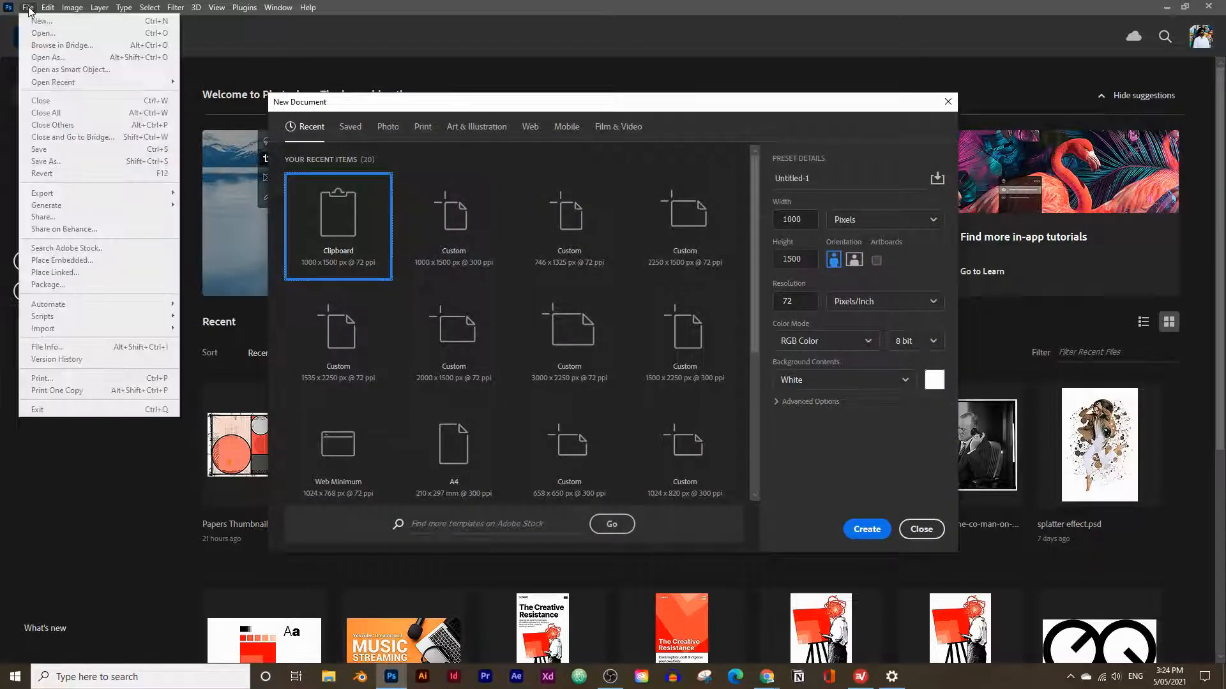
left_click(860, 199)
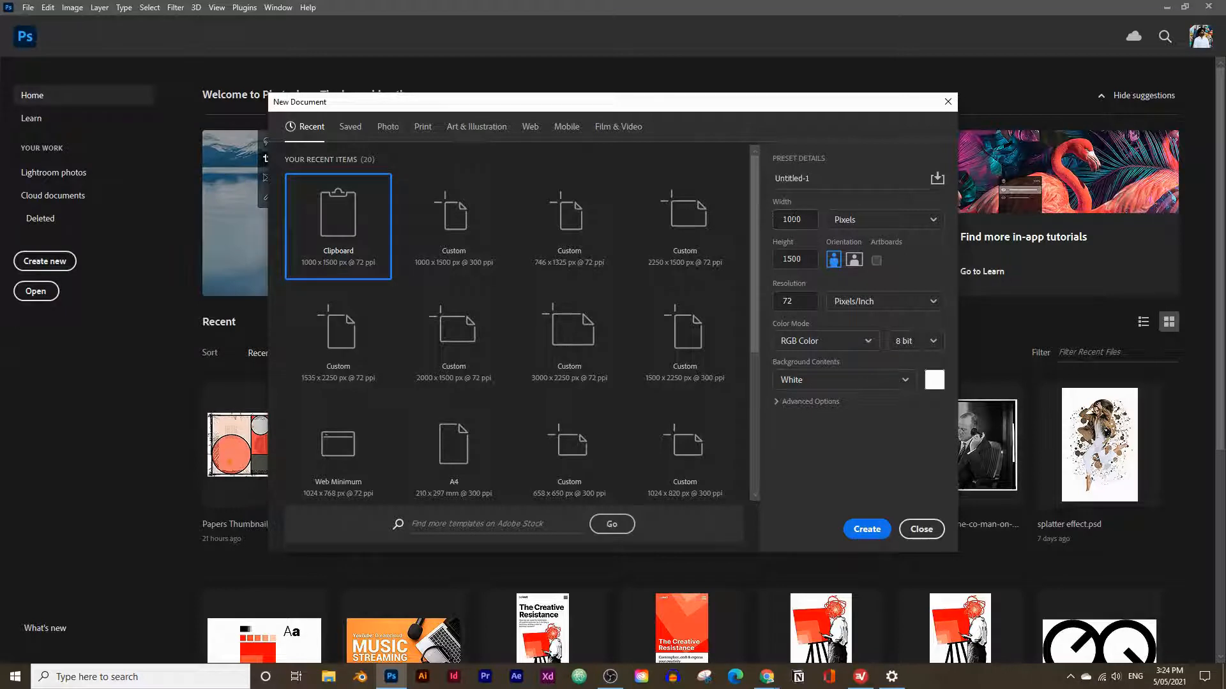
left_click(806, 218)
key("Tab")
key("Tab")
type("3")
left_click(884, 304)
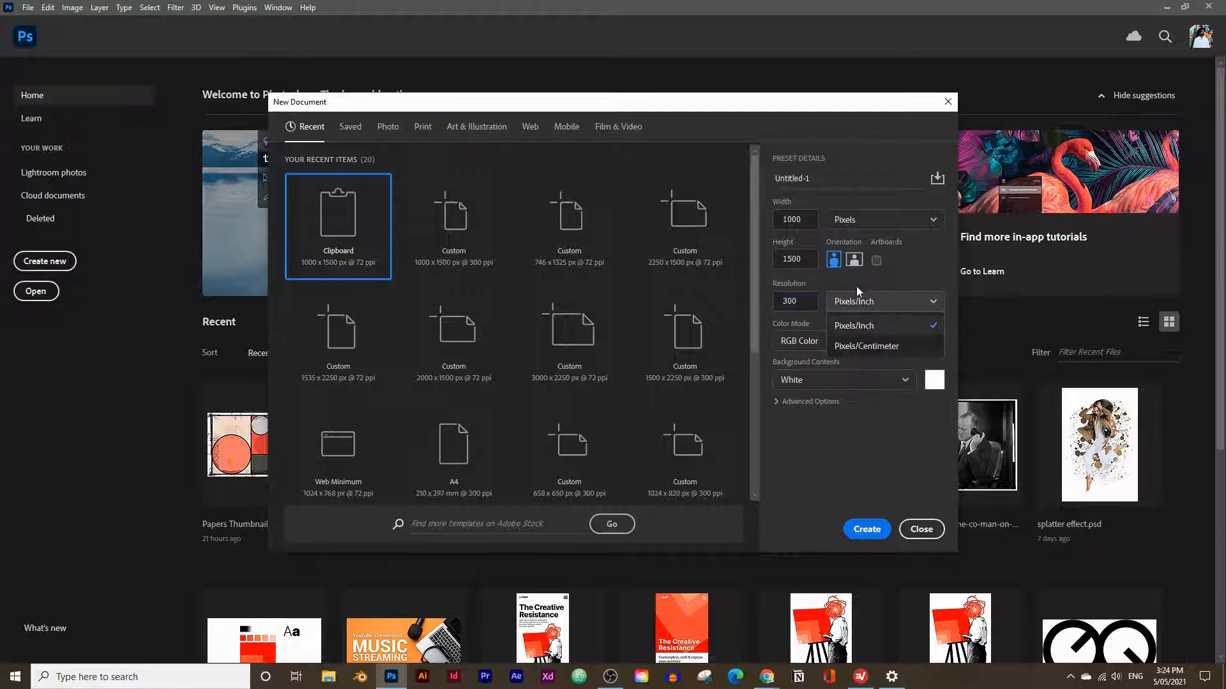
left_click(886, 276)
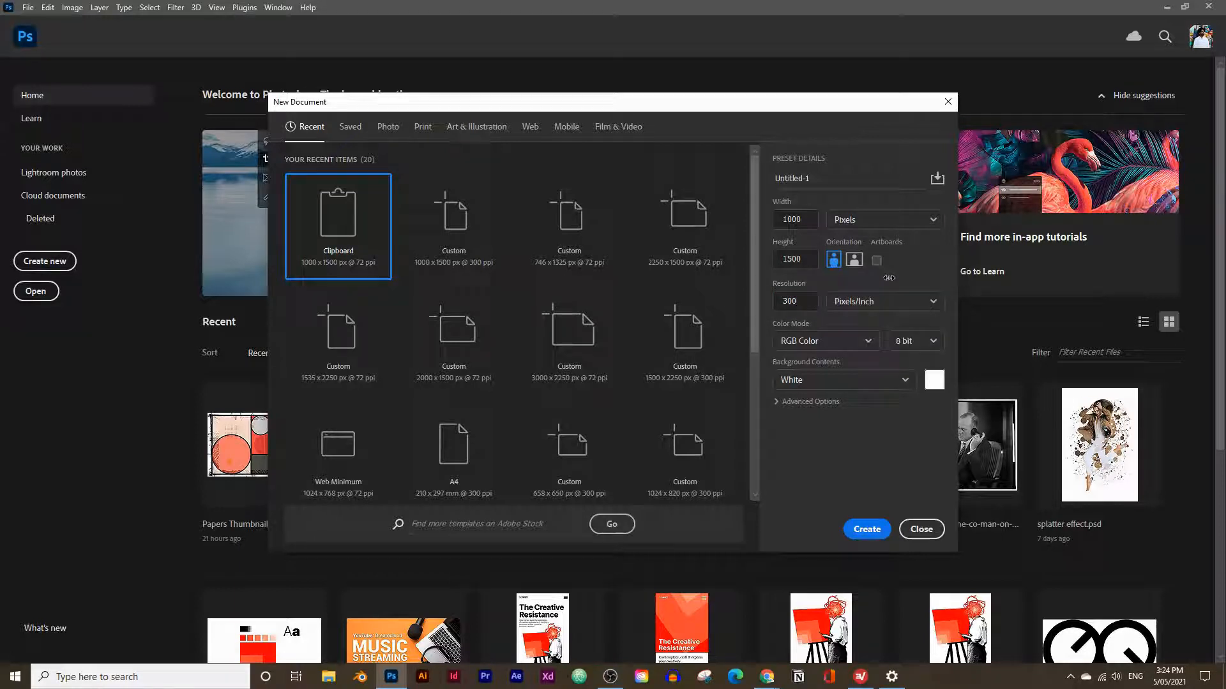
Keep RGB Color at 8 bit, expand the advanced options, and create the document.
left_click(807, 345)
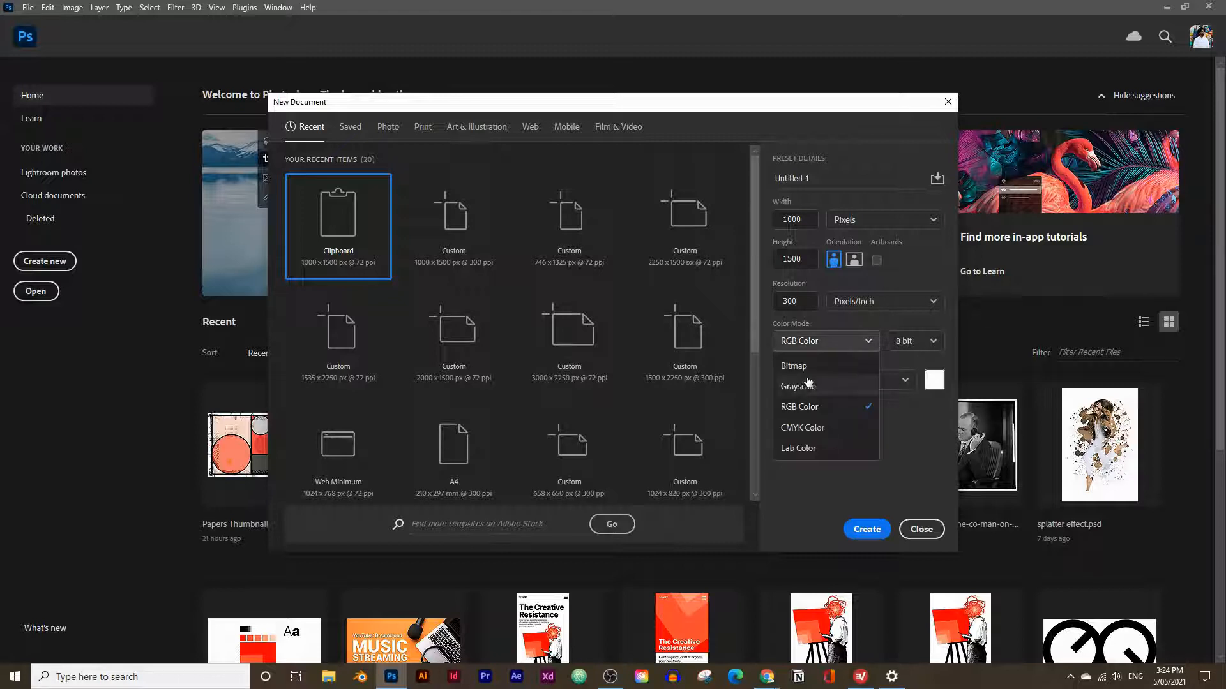
left_click(900, 345)
left_click(901, 342)
left_click(873, 316)
left_click(873, 310)
left_click(776, 360)
left_click(806, 402)
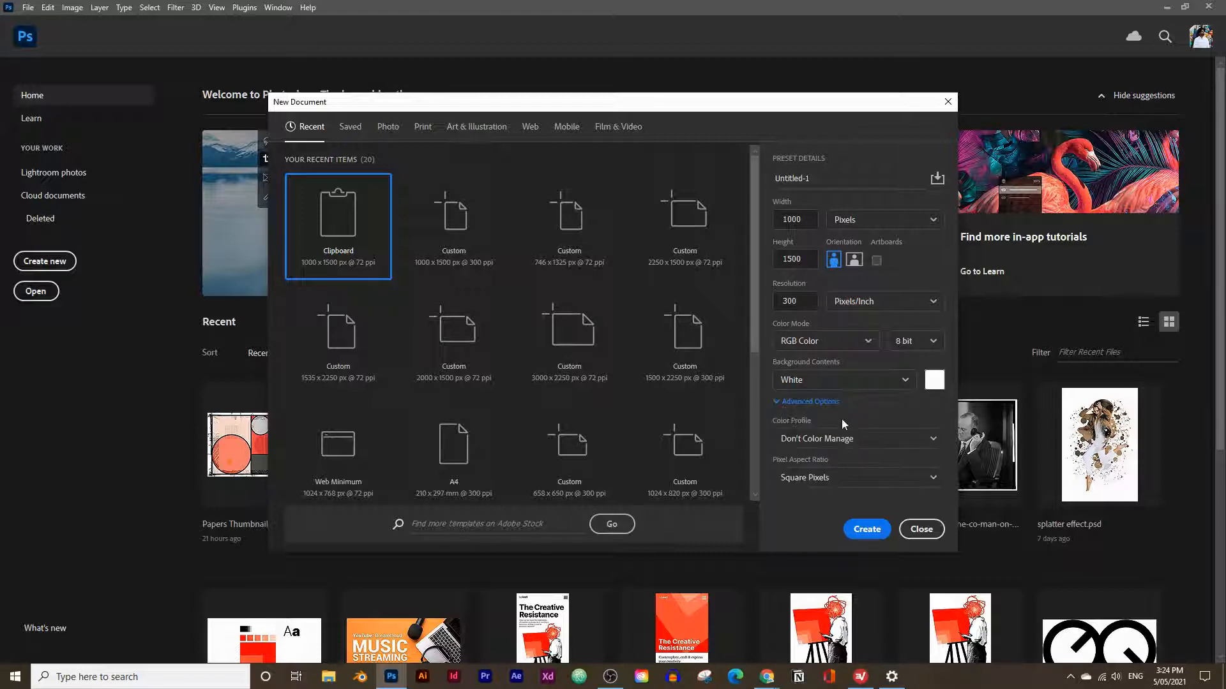
left_click(867, 529)
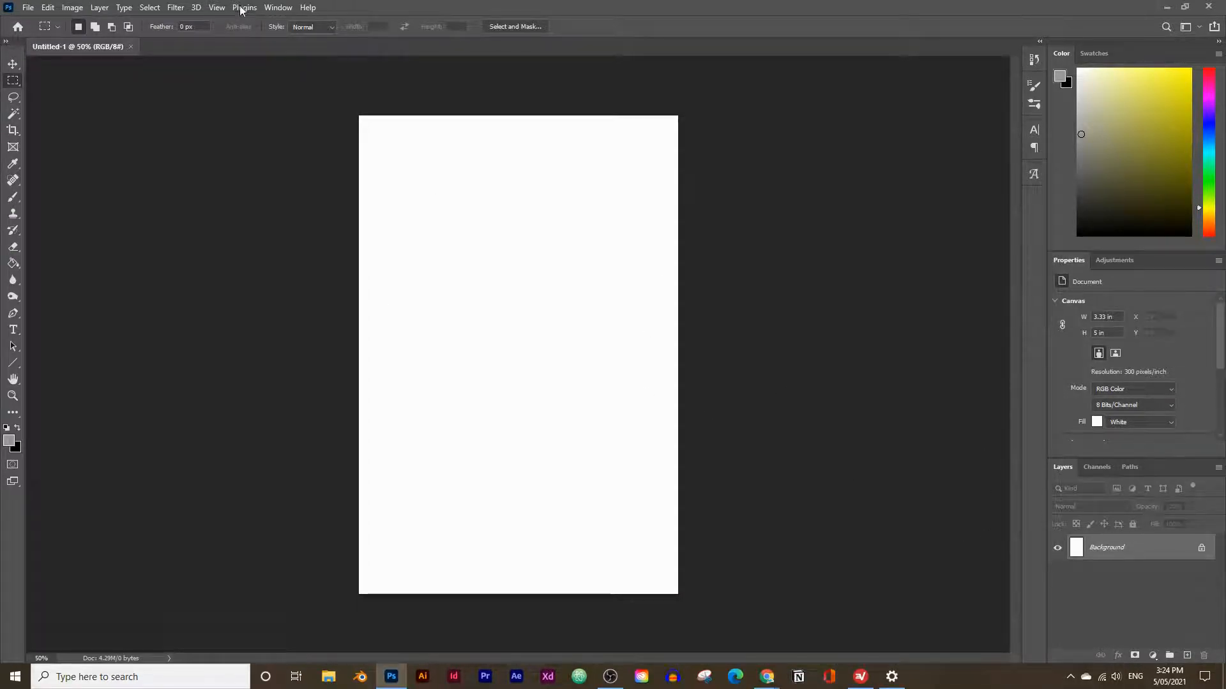
left_click(277, 7)
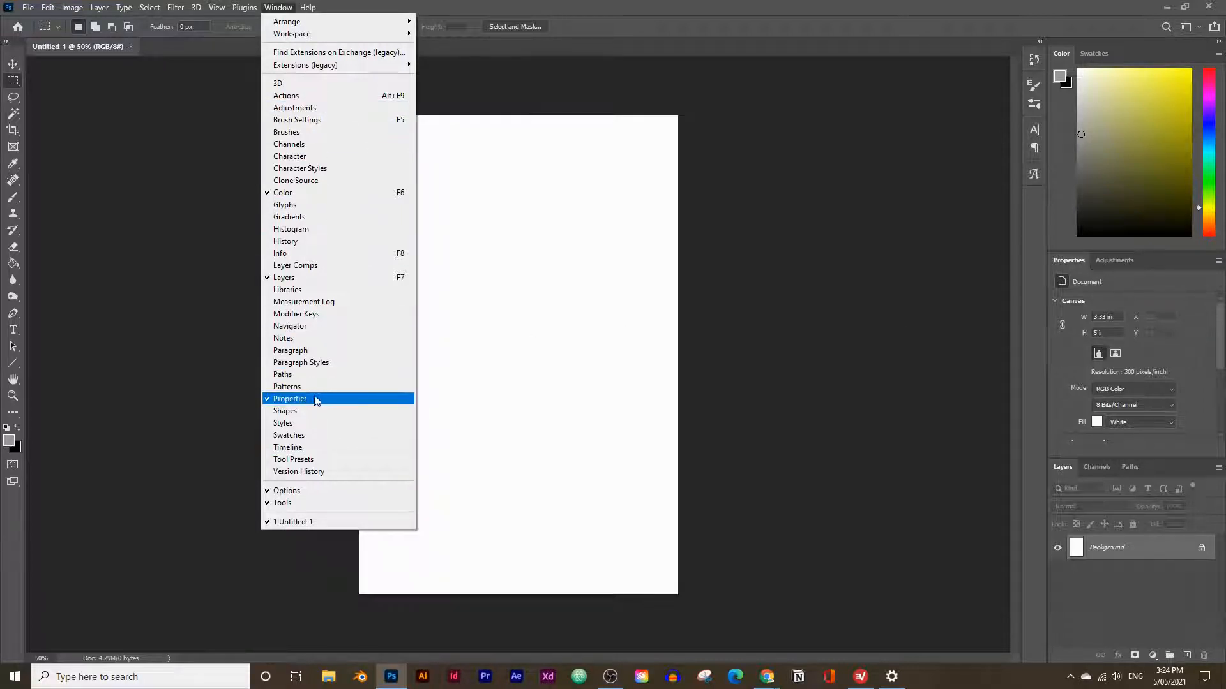
left_click(275, 9)
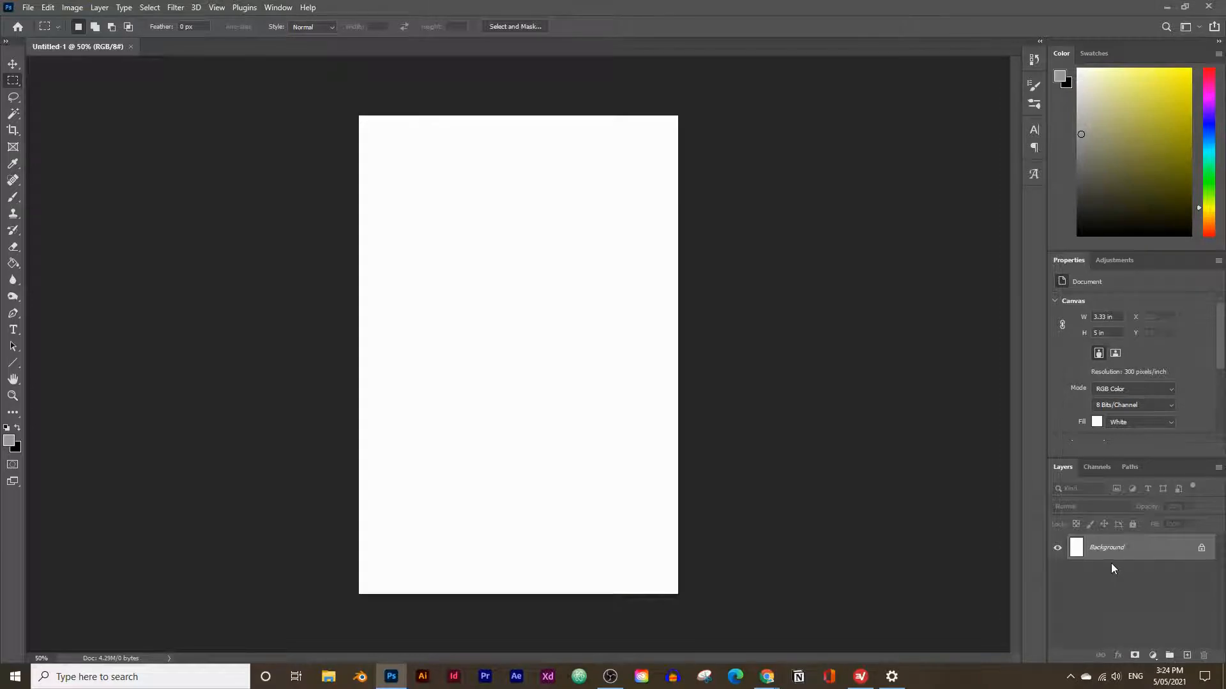
Paste the copied portrait into the blank document as a new layer.
key("ctrl+v")
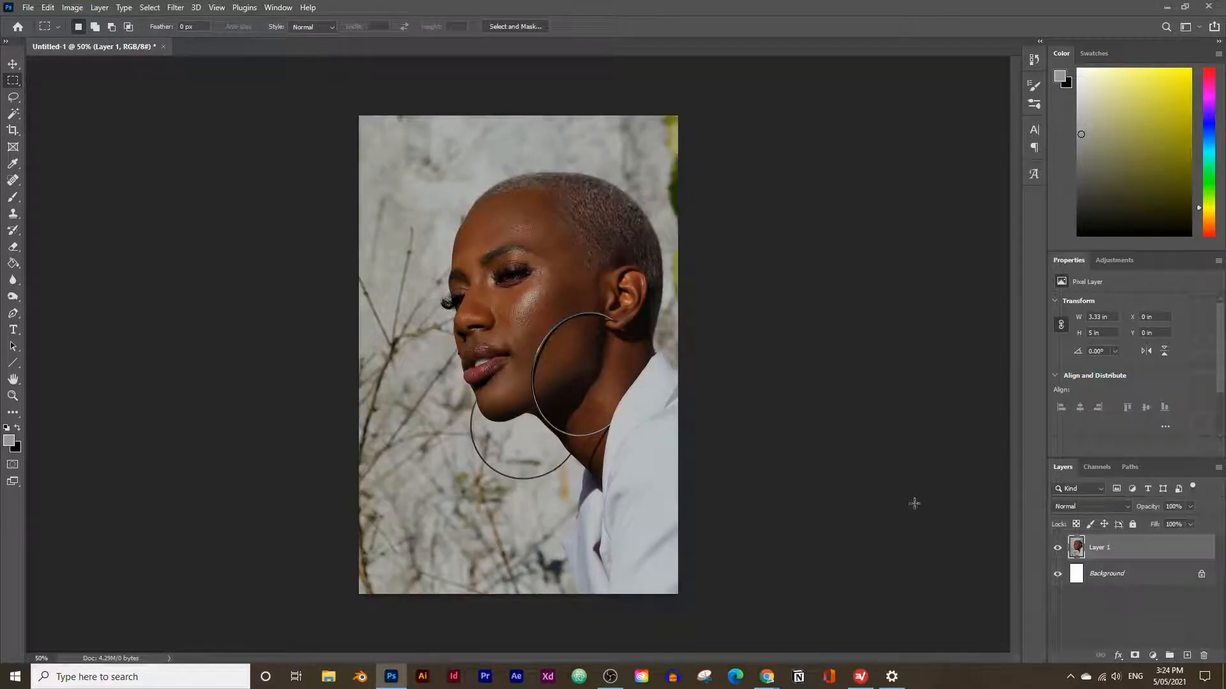
left_click(48, 9)
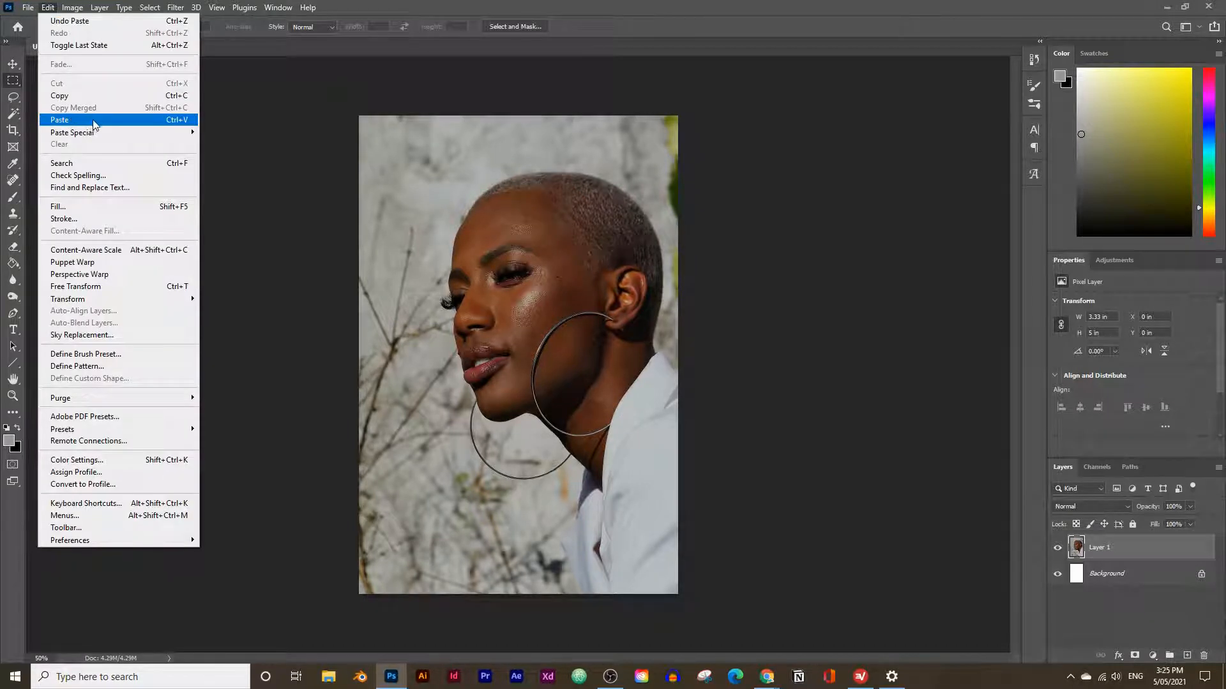
left_click(1165, 569)
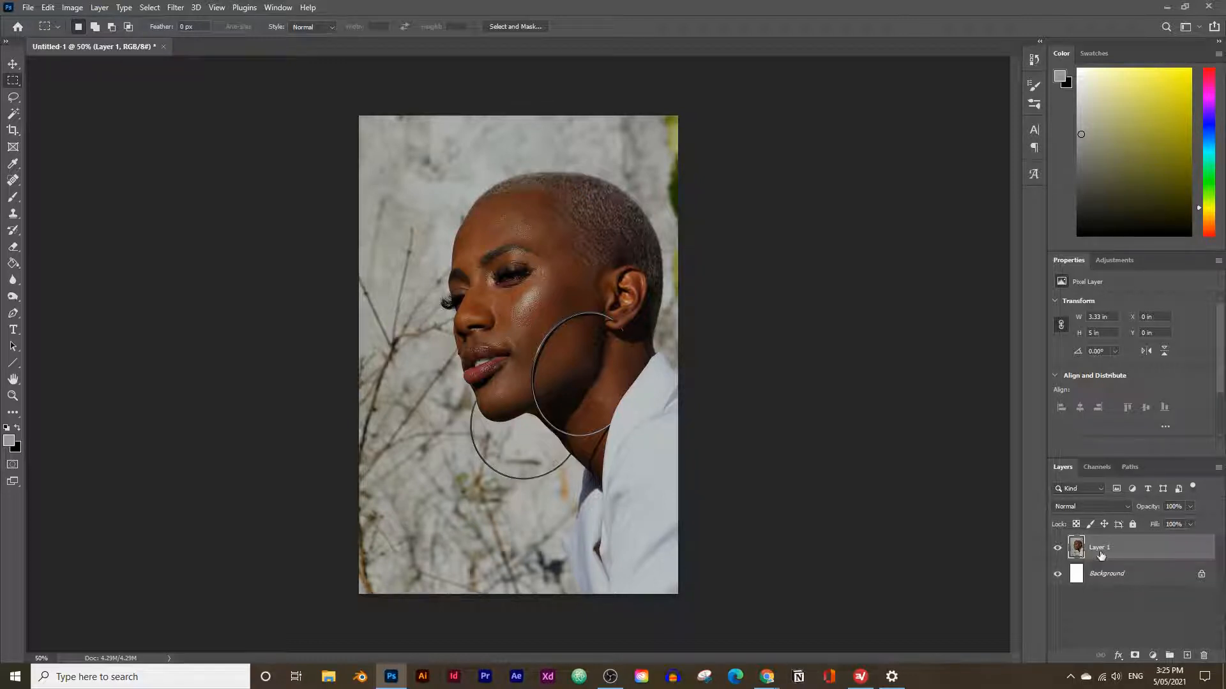
Rename the pasted portrait layer as "original image".
double_click(1098, 554)
type("original image")
key("Return")
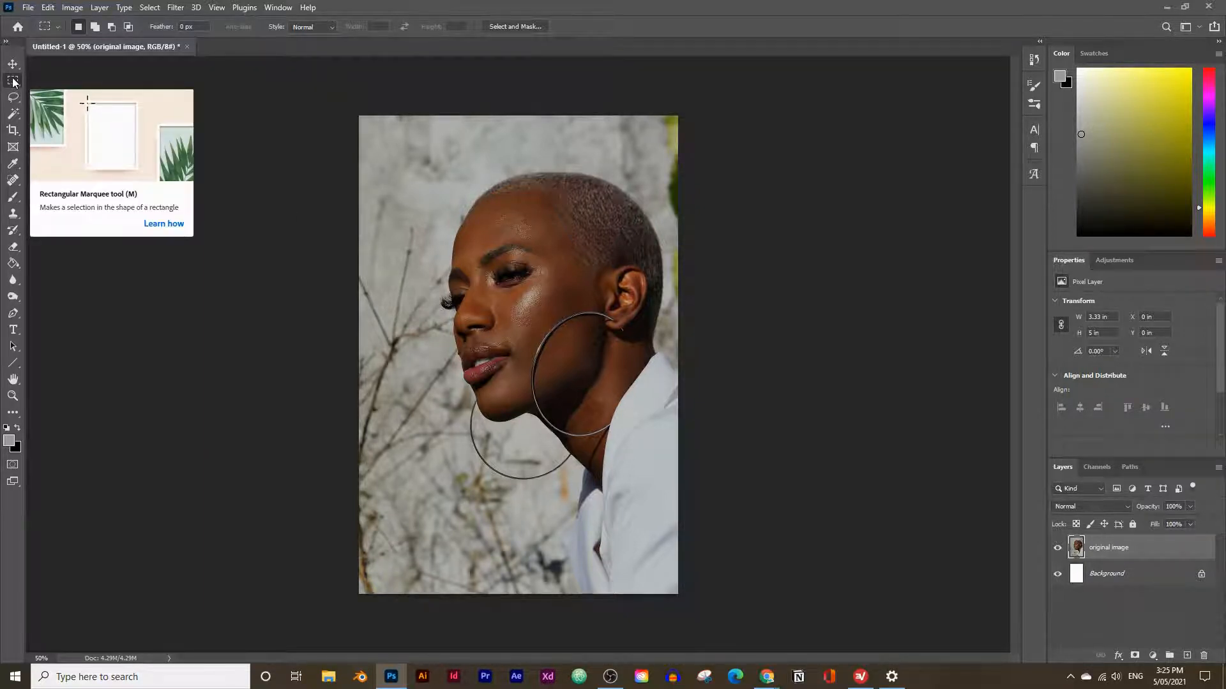
Select the woman in the portrait using Select Subject in the Select and Mask workspace and apply the selection.
left_click(504, 28)
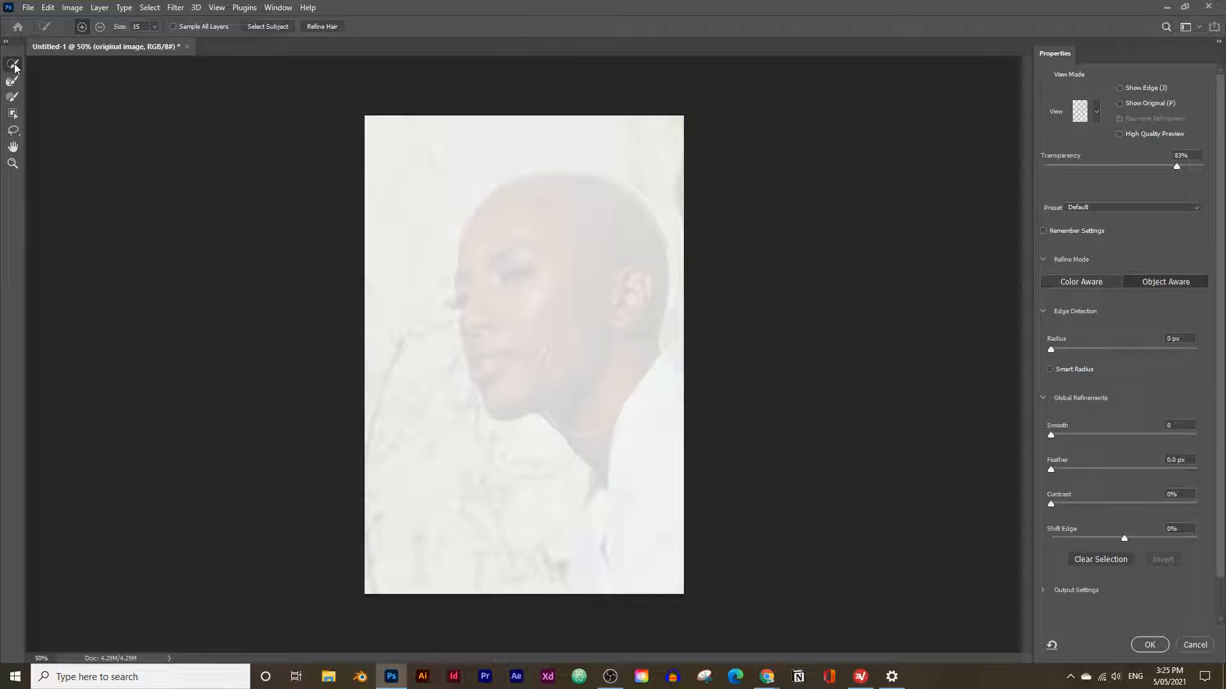
left_click(280, 28)
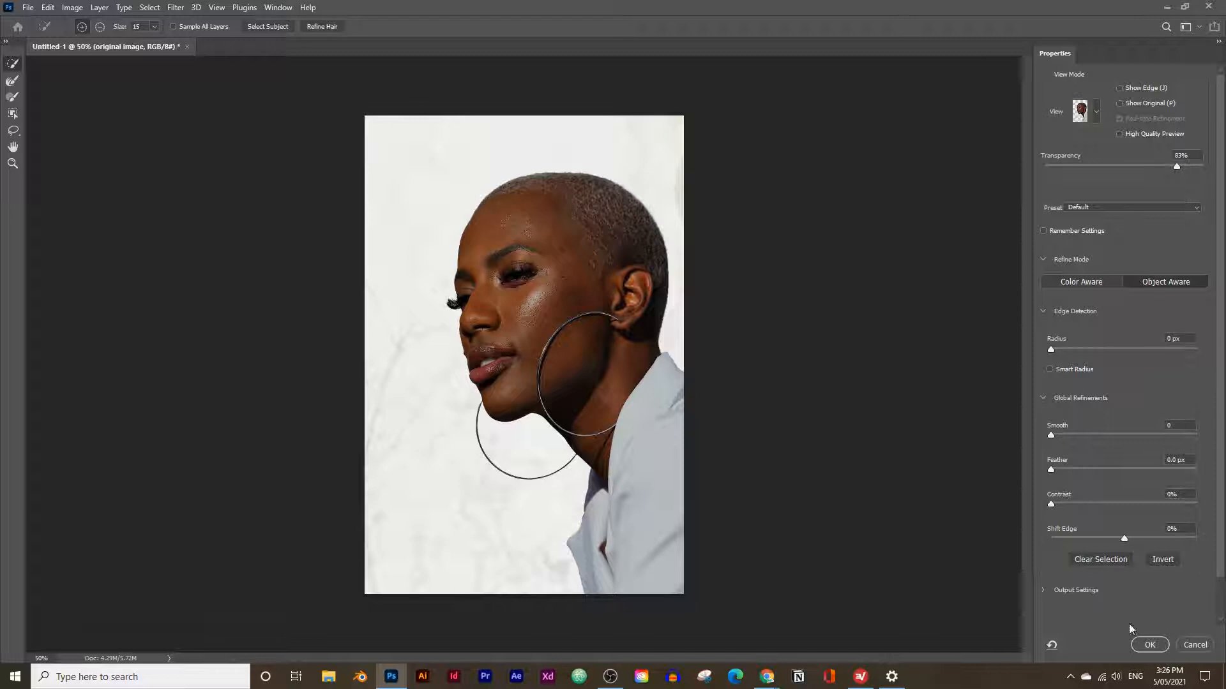
left_click(1149, 645)
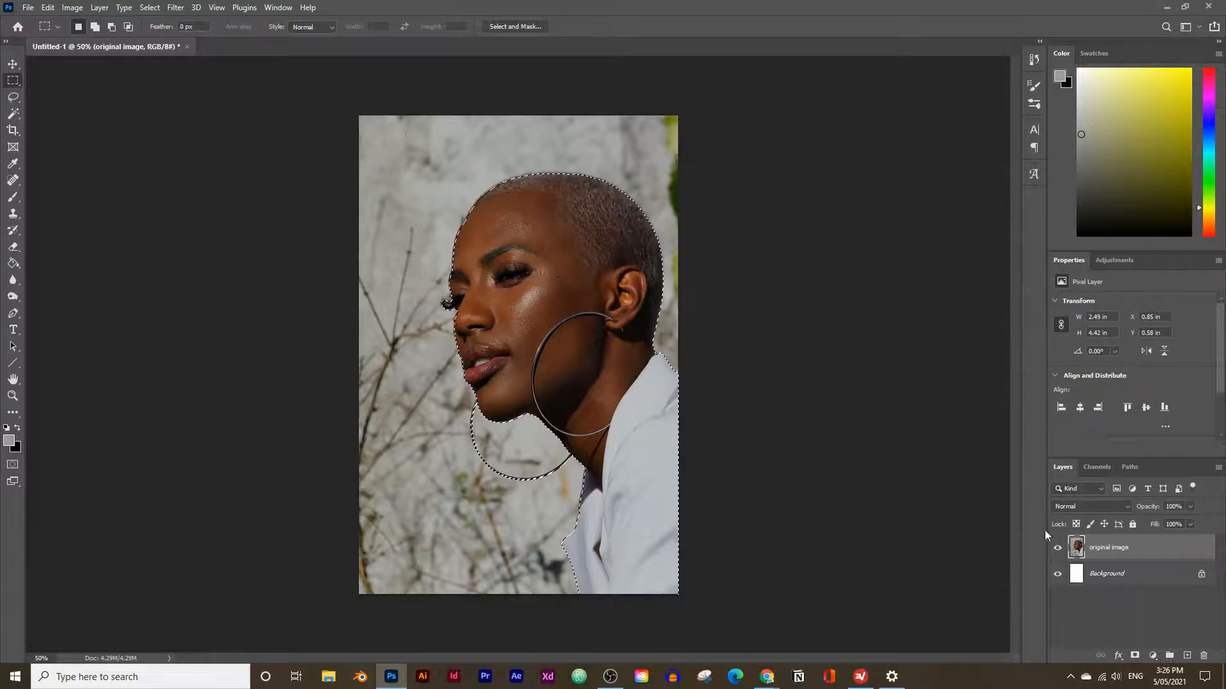
Invert the selection, delete the background around the woman on the original image layer, and deselect.
left_click(151, 8)
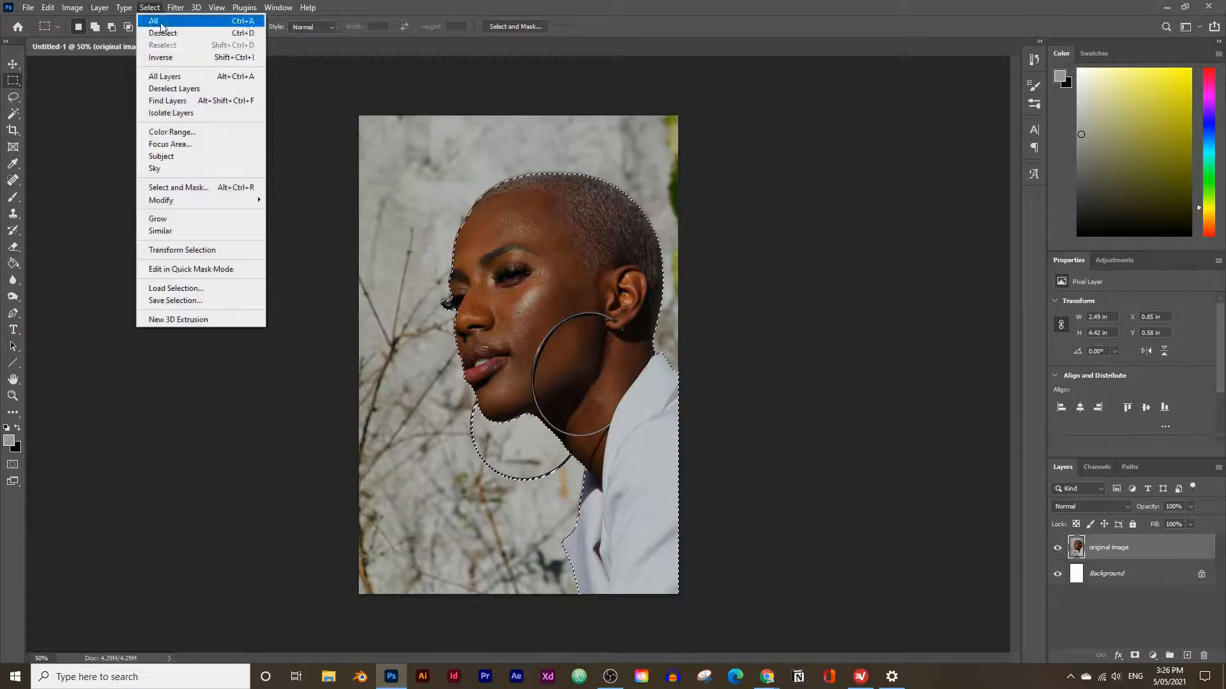
left_click(169, 53)
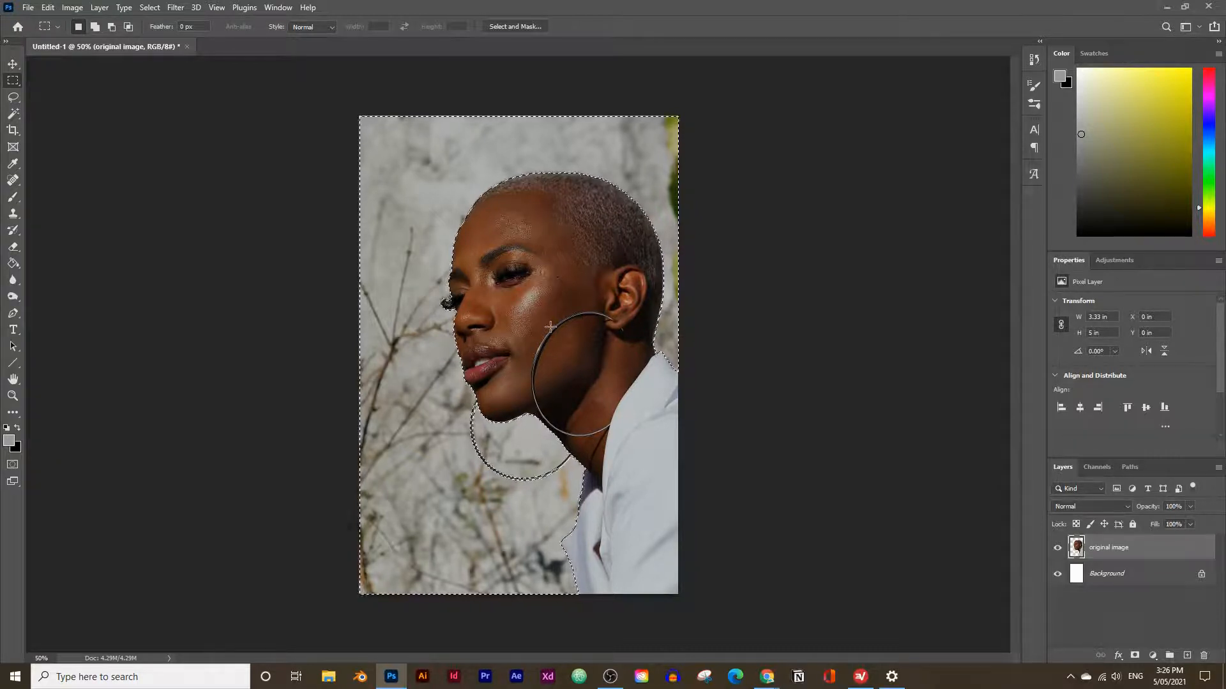
key("Delete")
left_click(42, 7)
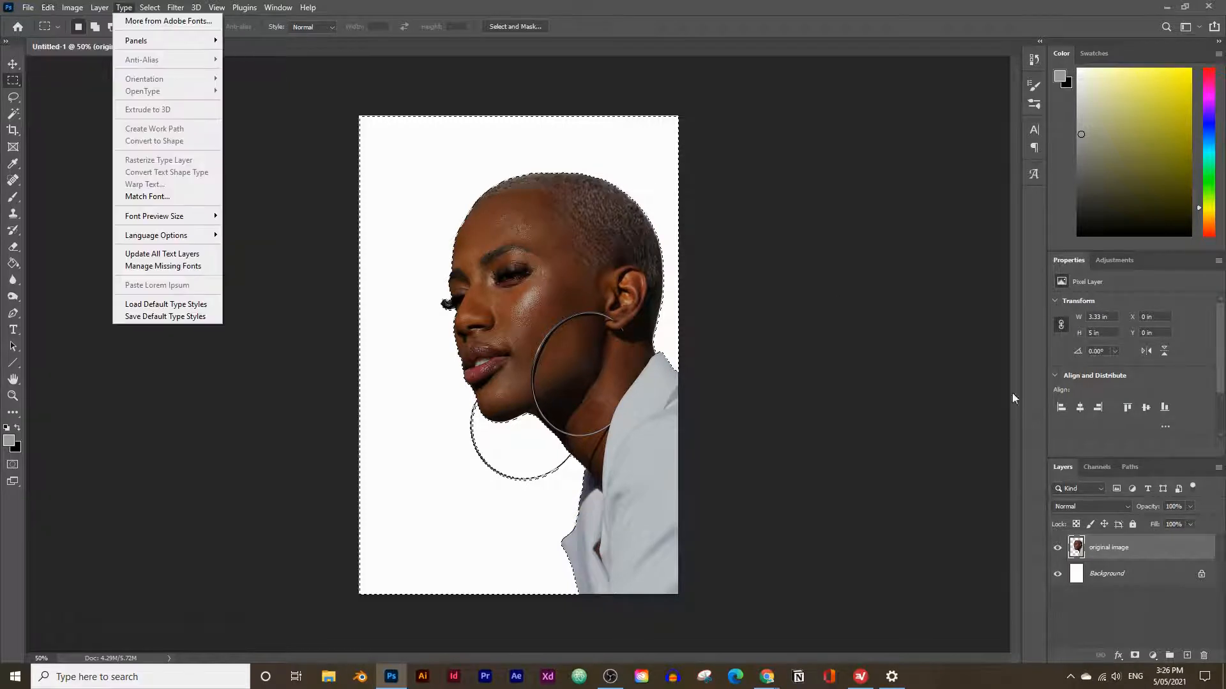
left_click(1114, 545)
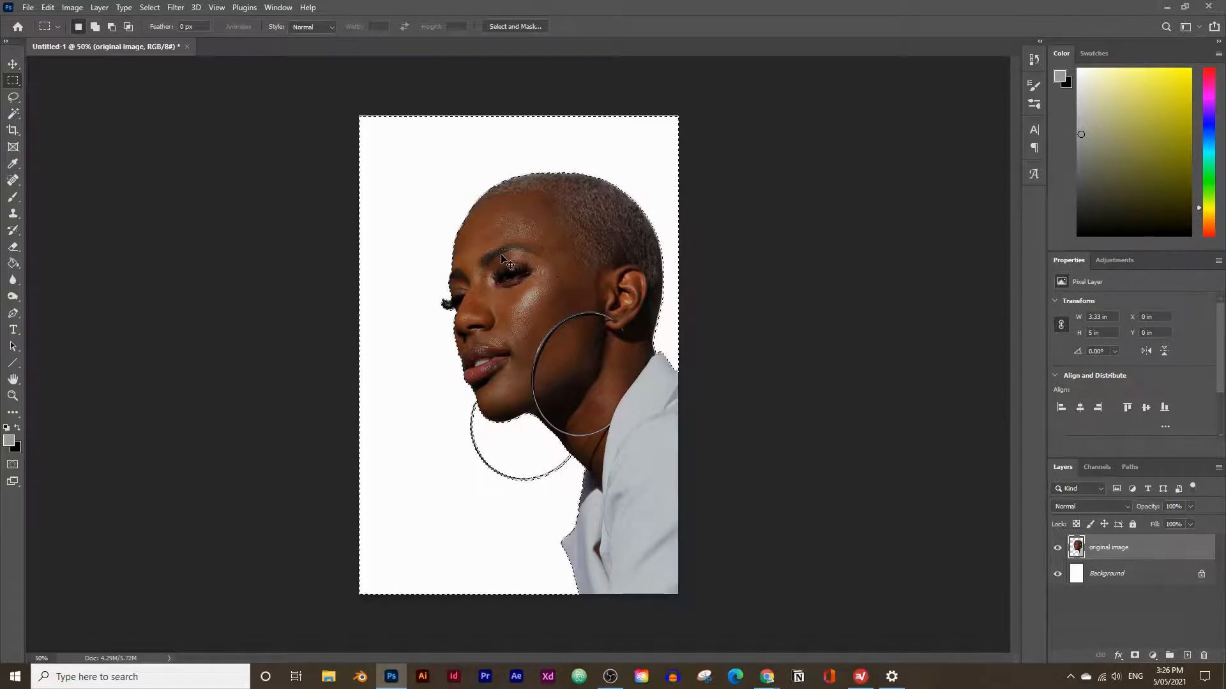
key("ctrl+d")
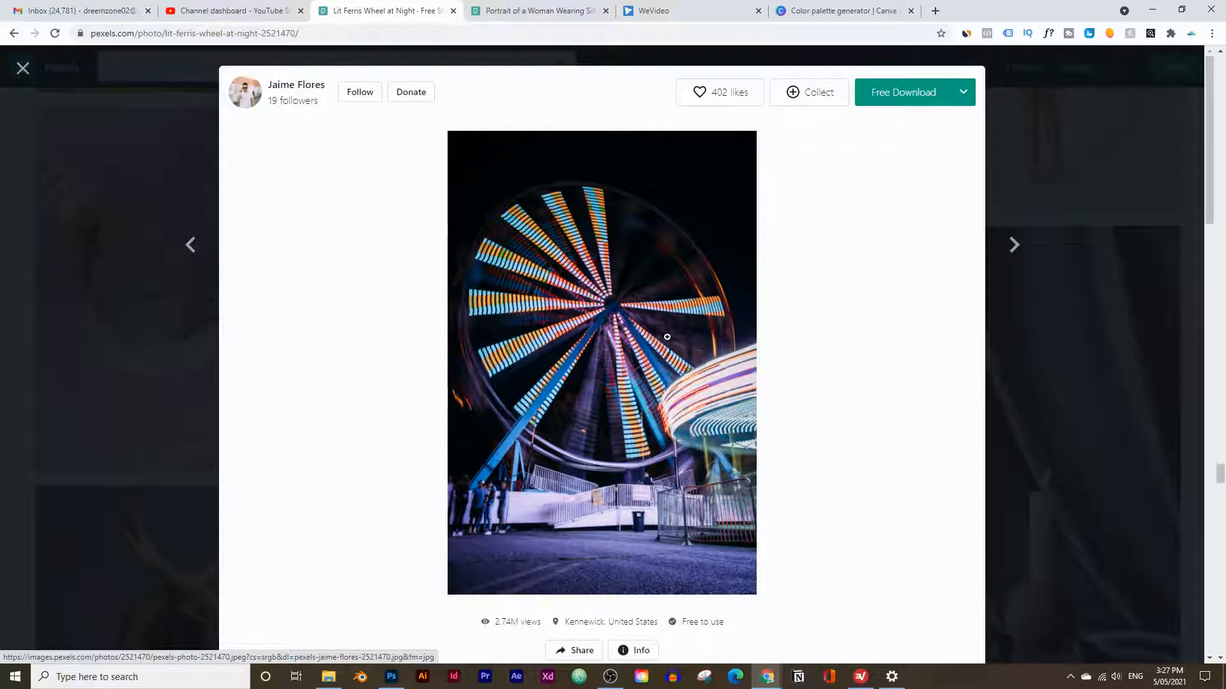
Download the Lit Ferris Wheel at Night photo from Pexels in the browser and upload it to Canva's color palette generator.
left_click(873, 103)
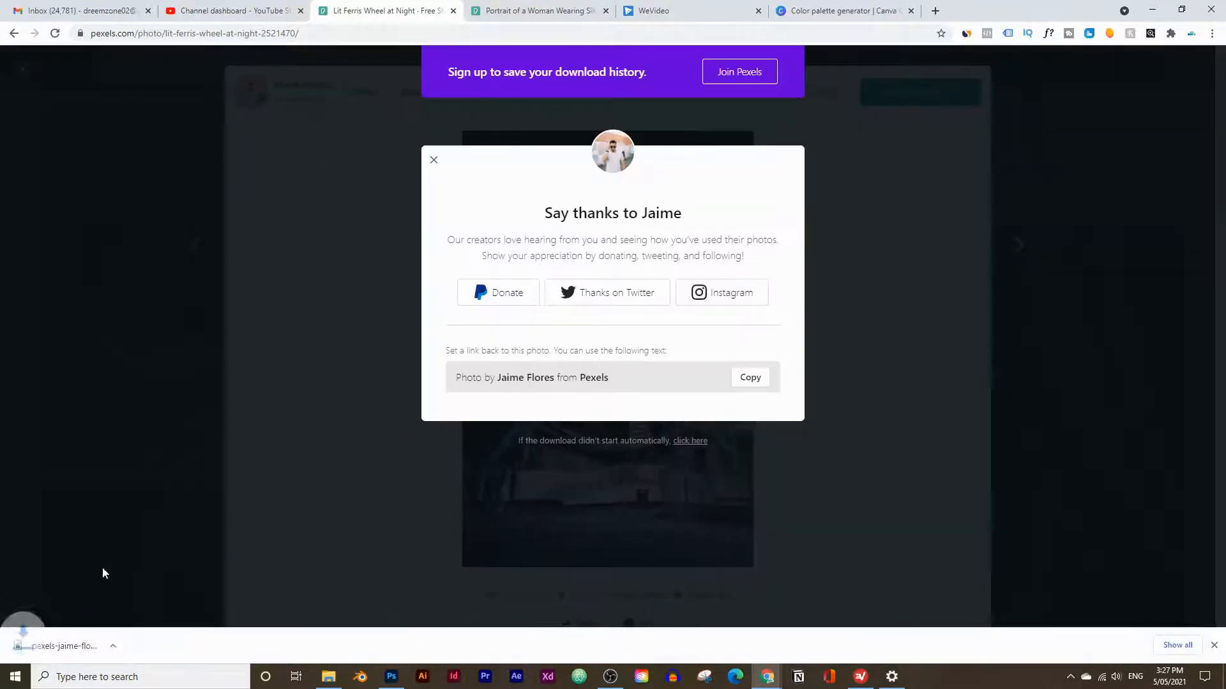
left_click(804, 9)
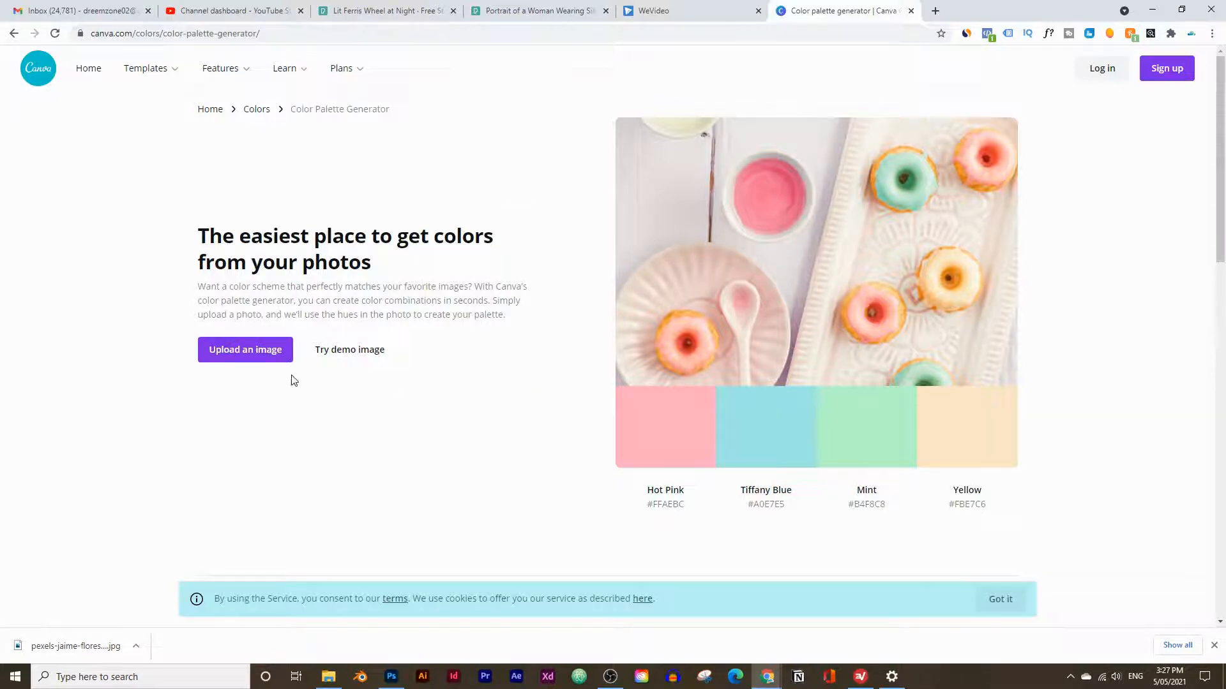
left_click(237, 356)
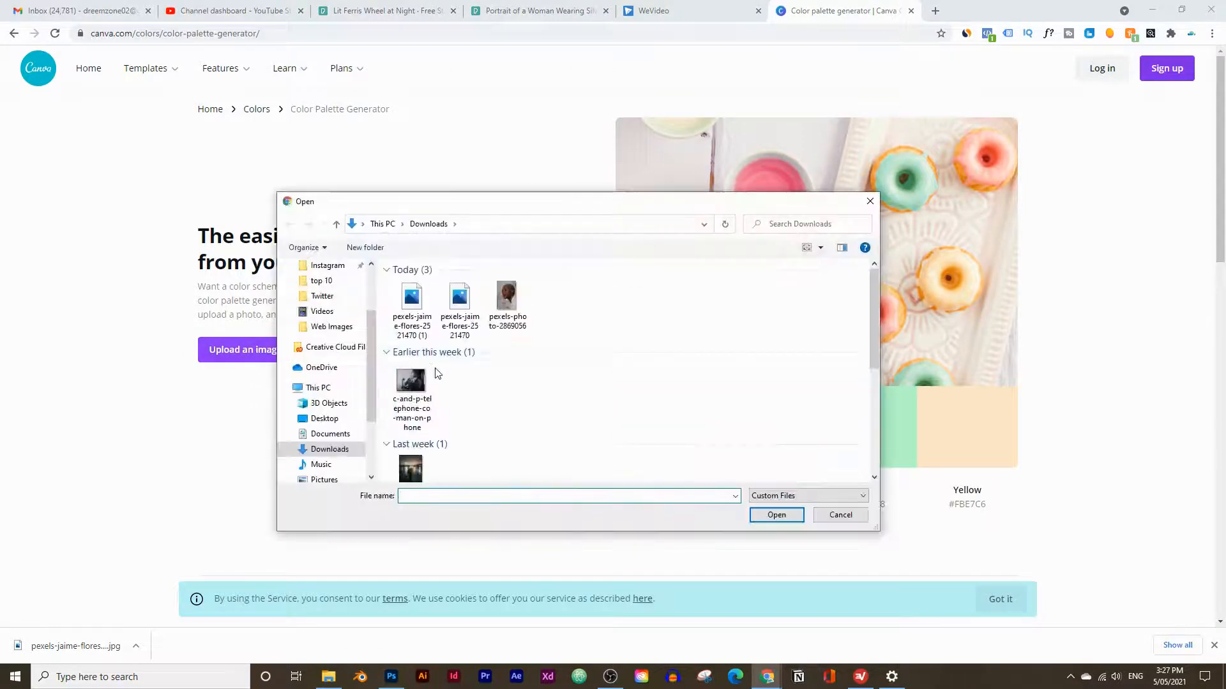
left_click(412, 314)
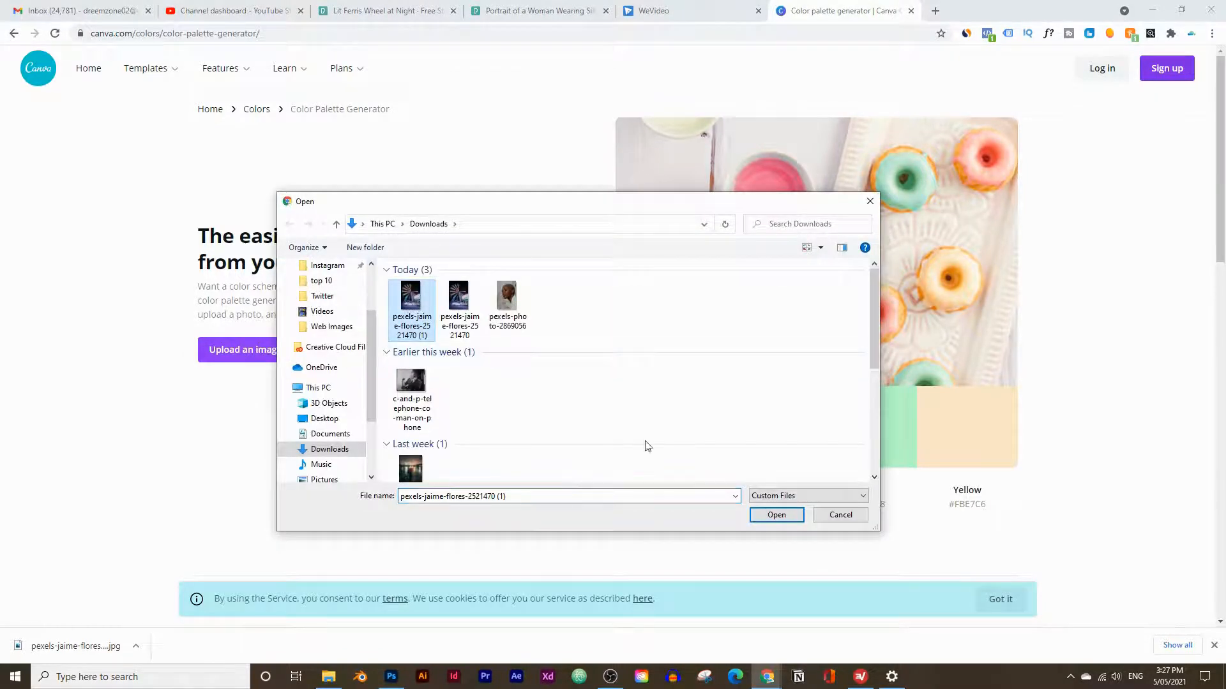
left_click(763, 518)
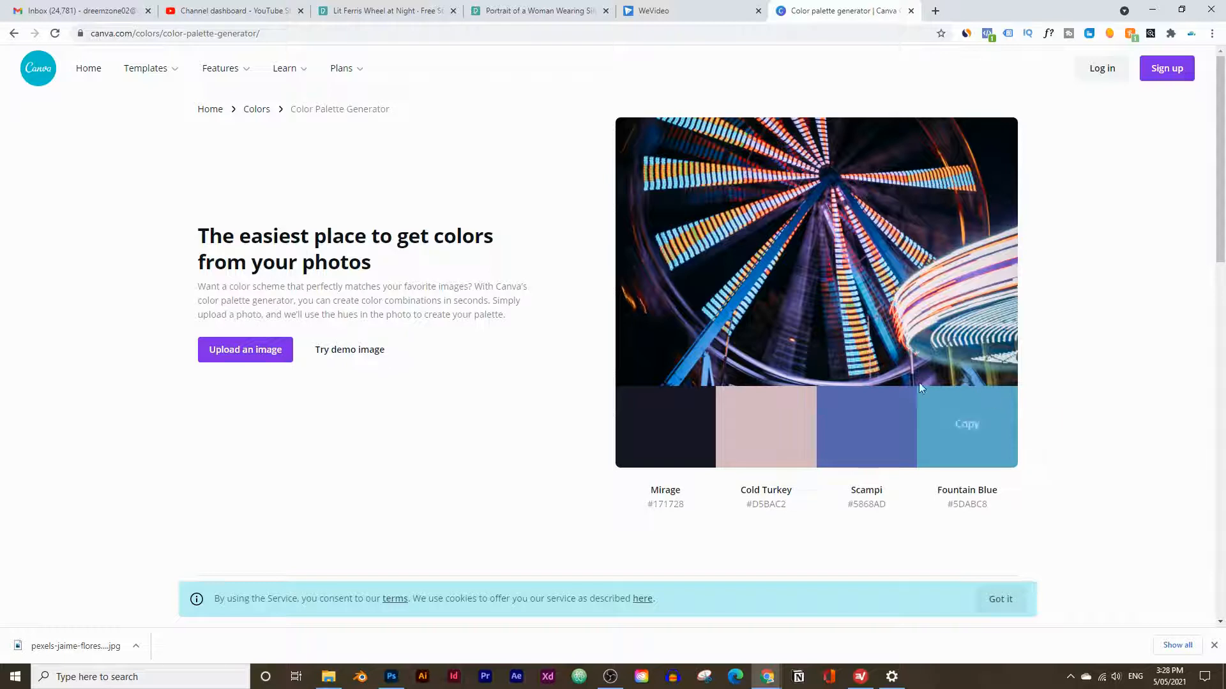
Compare the original ferris wheel photo on Pexels with its generated Canva color palette.
left_click(377, 7)
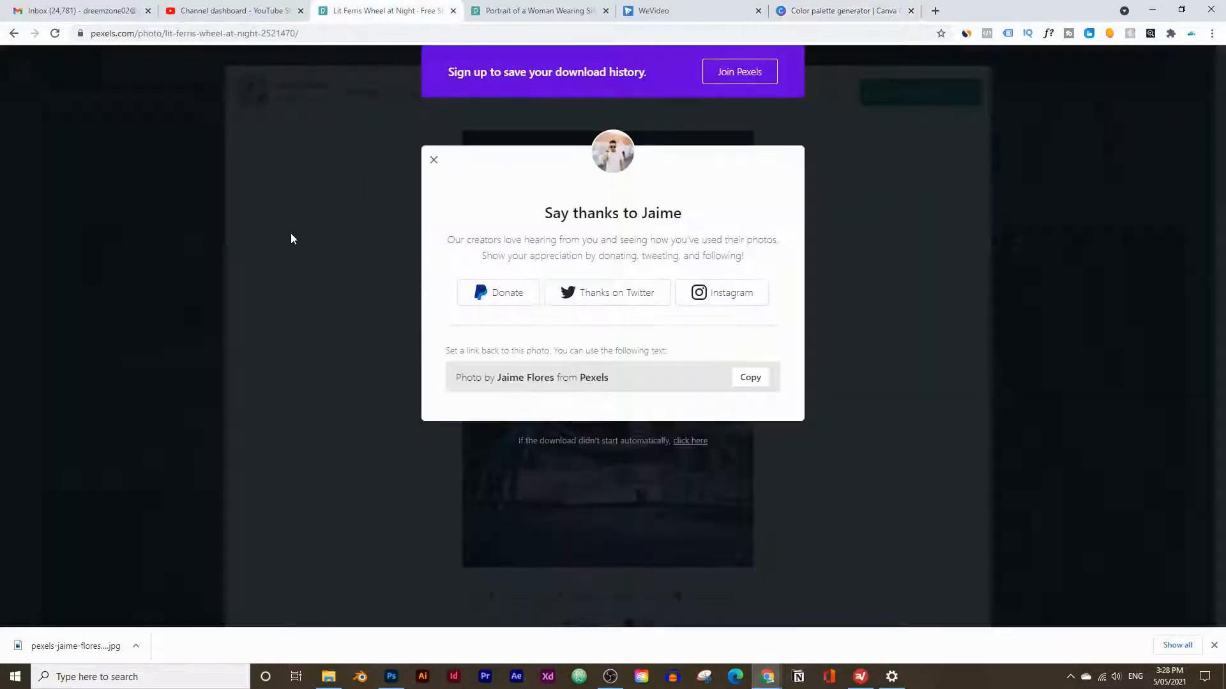
left_click(170, 312)
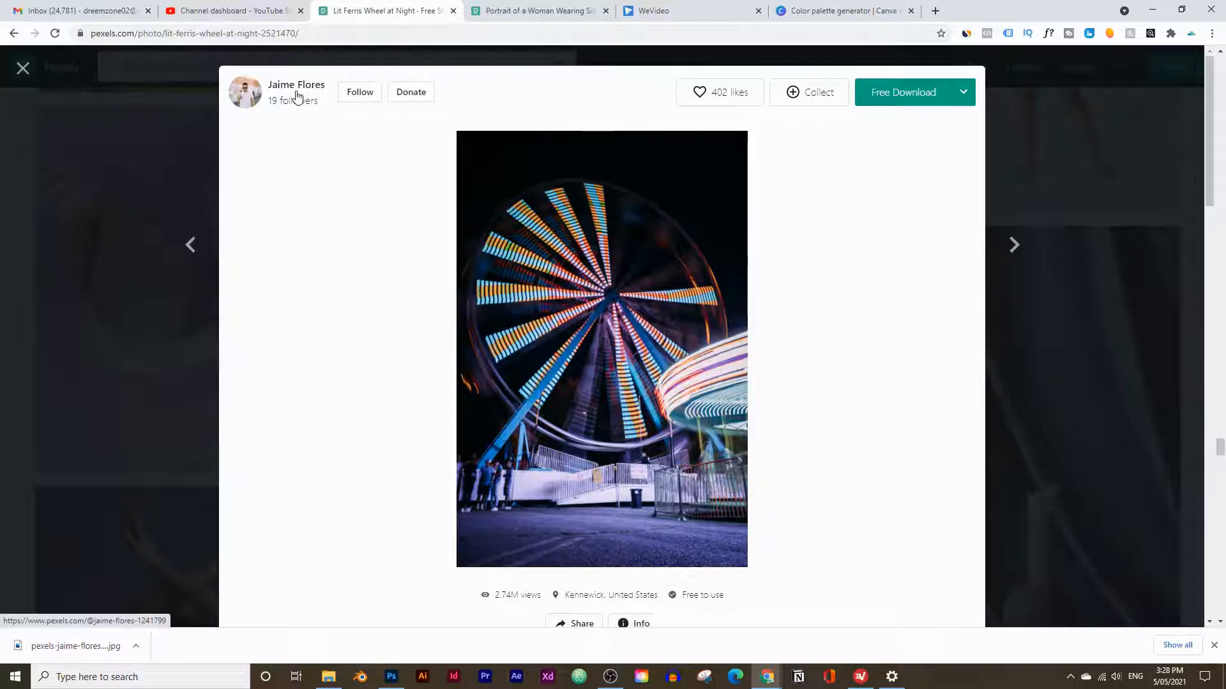
left_click(840, 8)
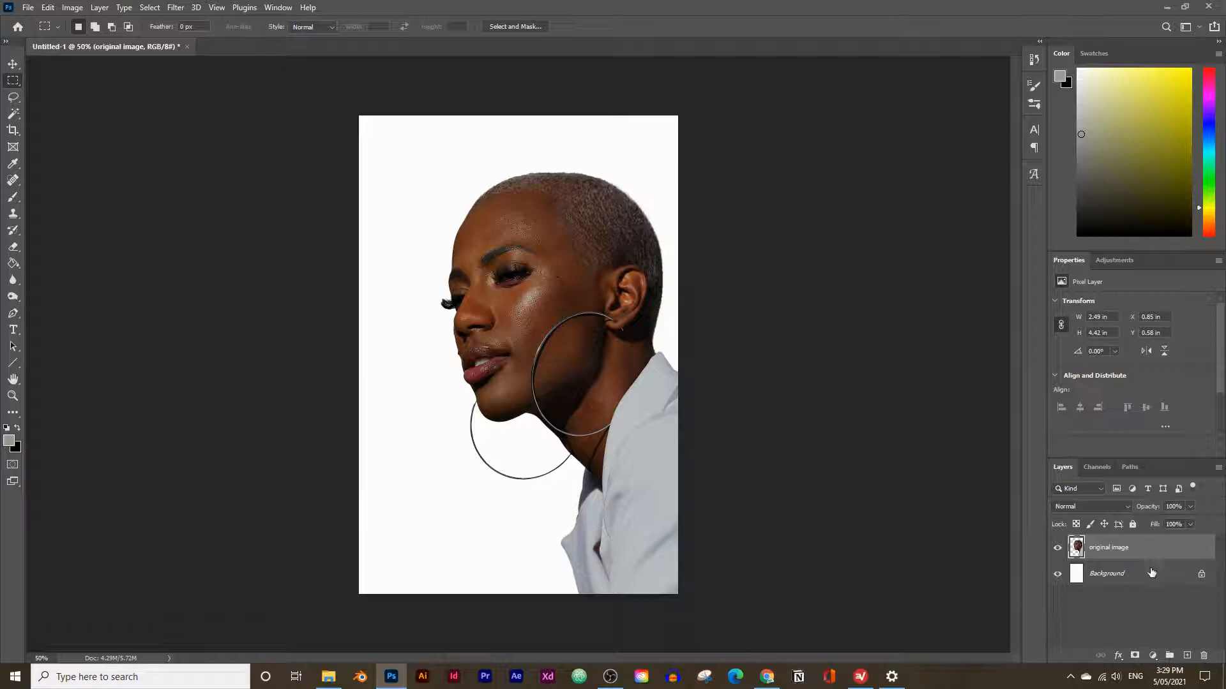
Duplicate the original image layer and apply a Threshold adjustment at level 30 to the copy.
left_click_drag(1101, 550, 1186, 656)
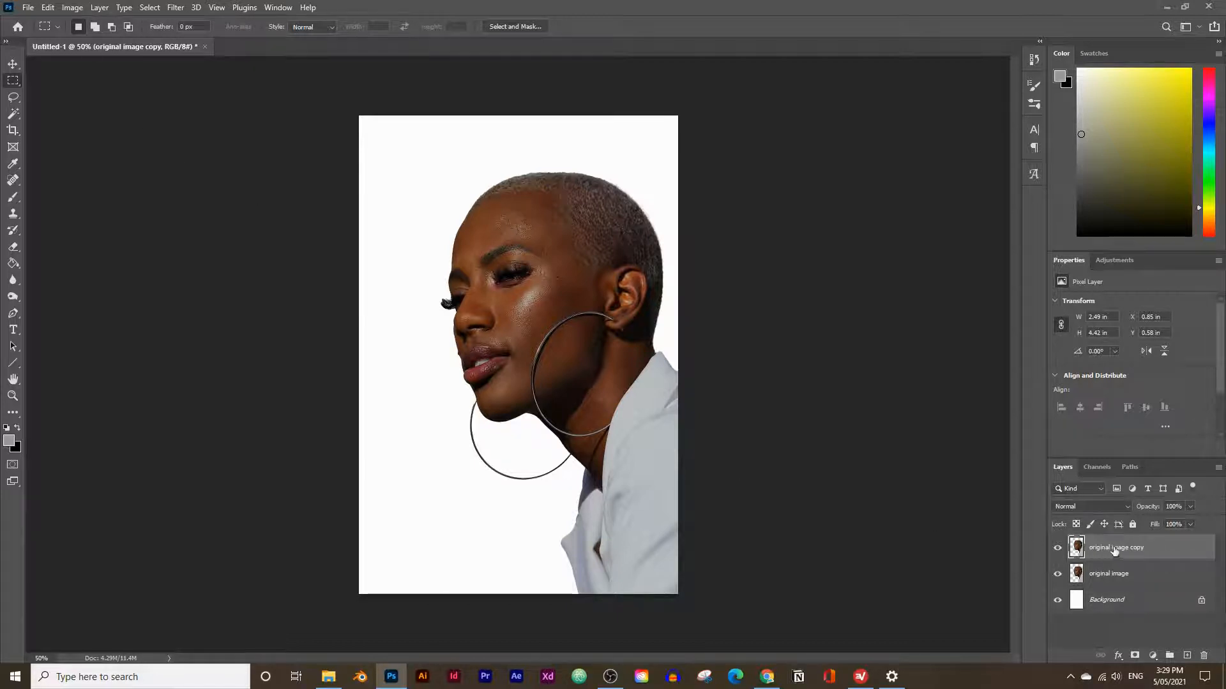
left_click(80, 11)
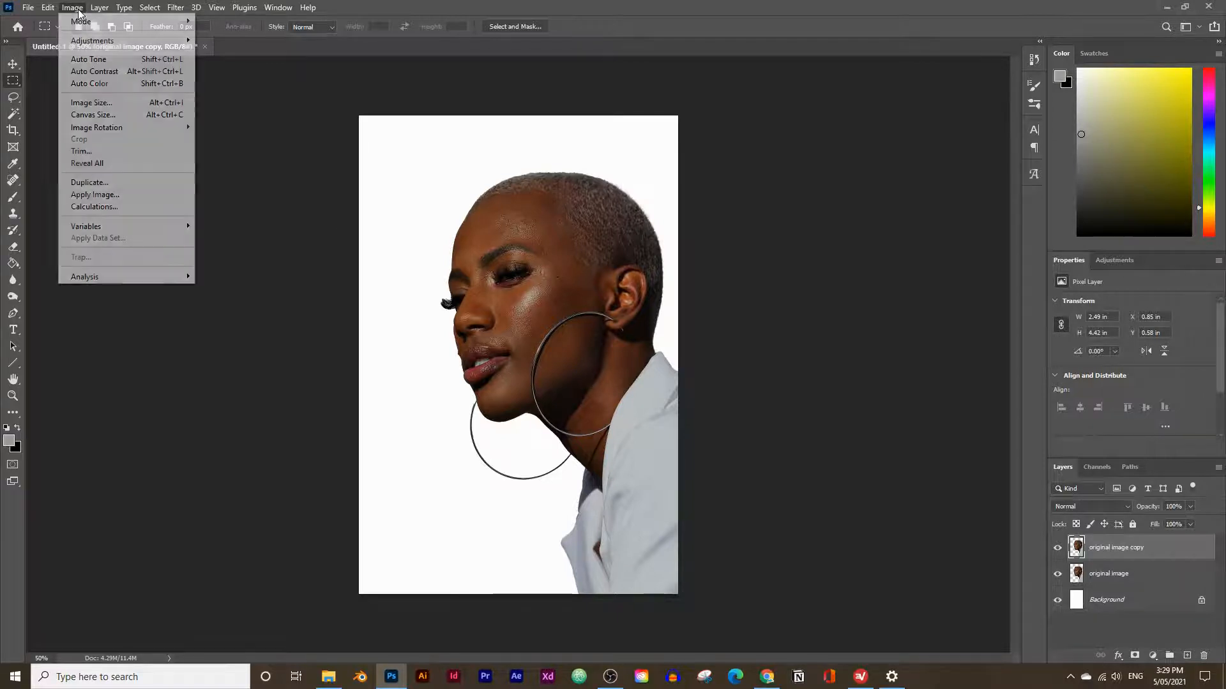
mouse_move(92, 42)
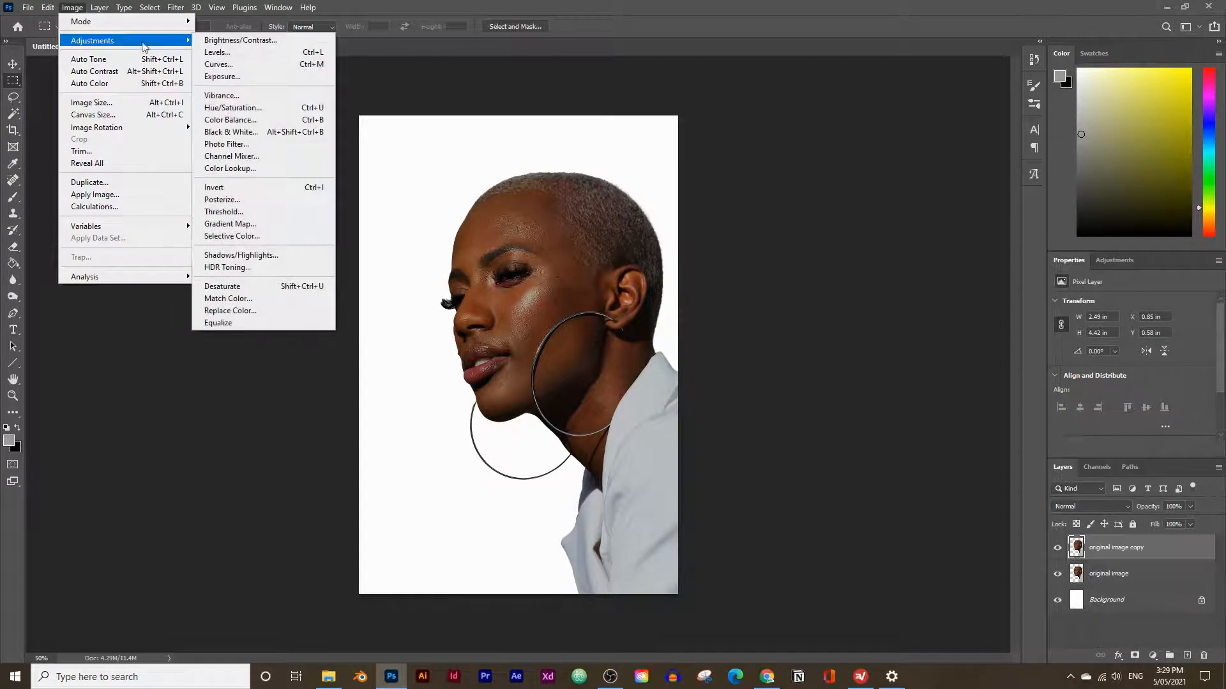
left_click(221, 212)
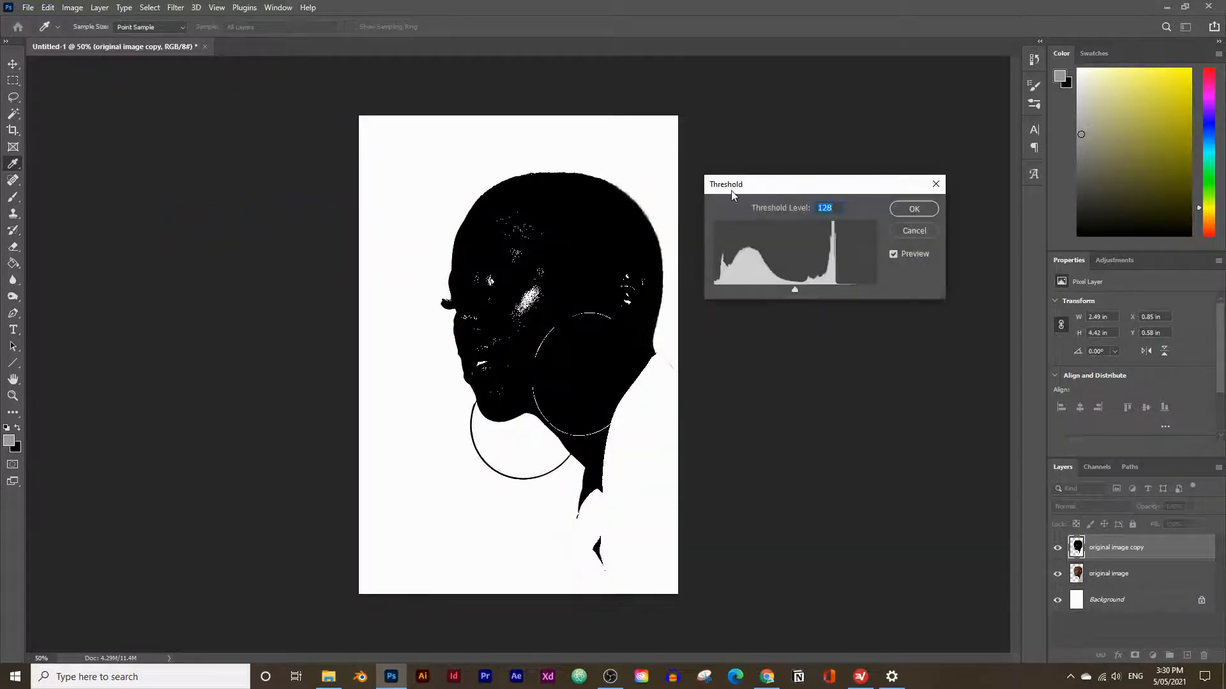
left_click_drag(732, 192, 771, 209)
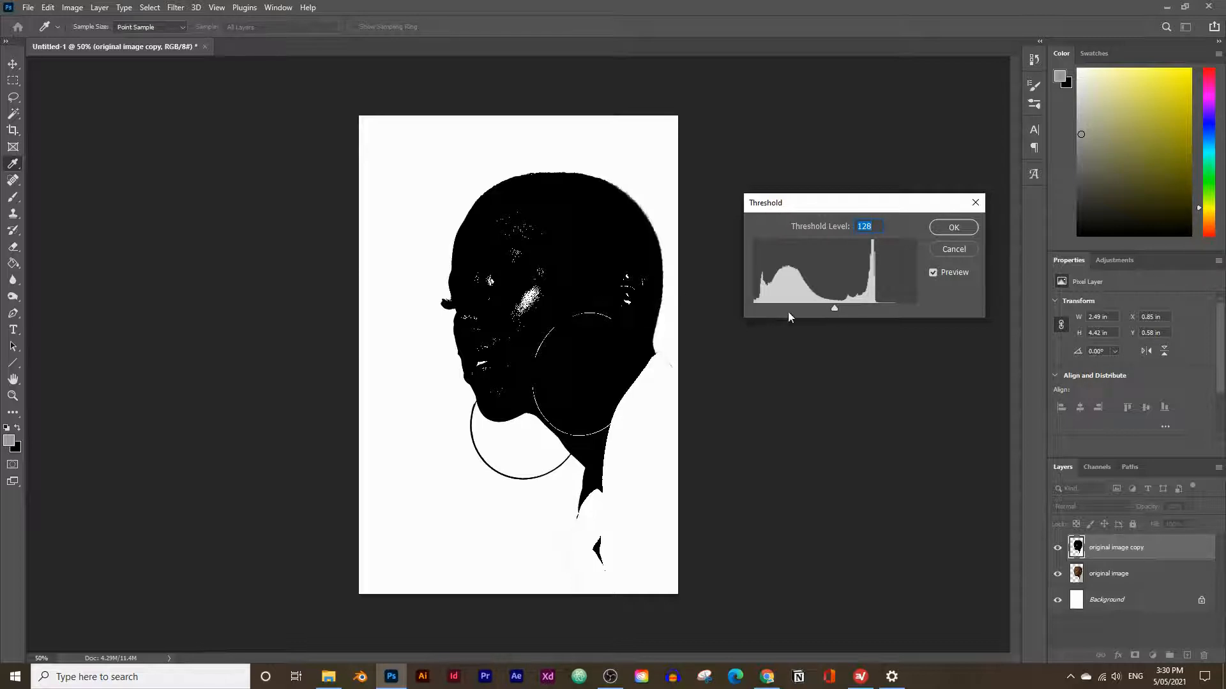
left_click_drag(835, 307, 772, 305)
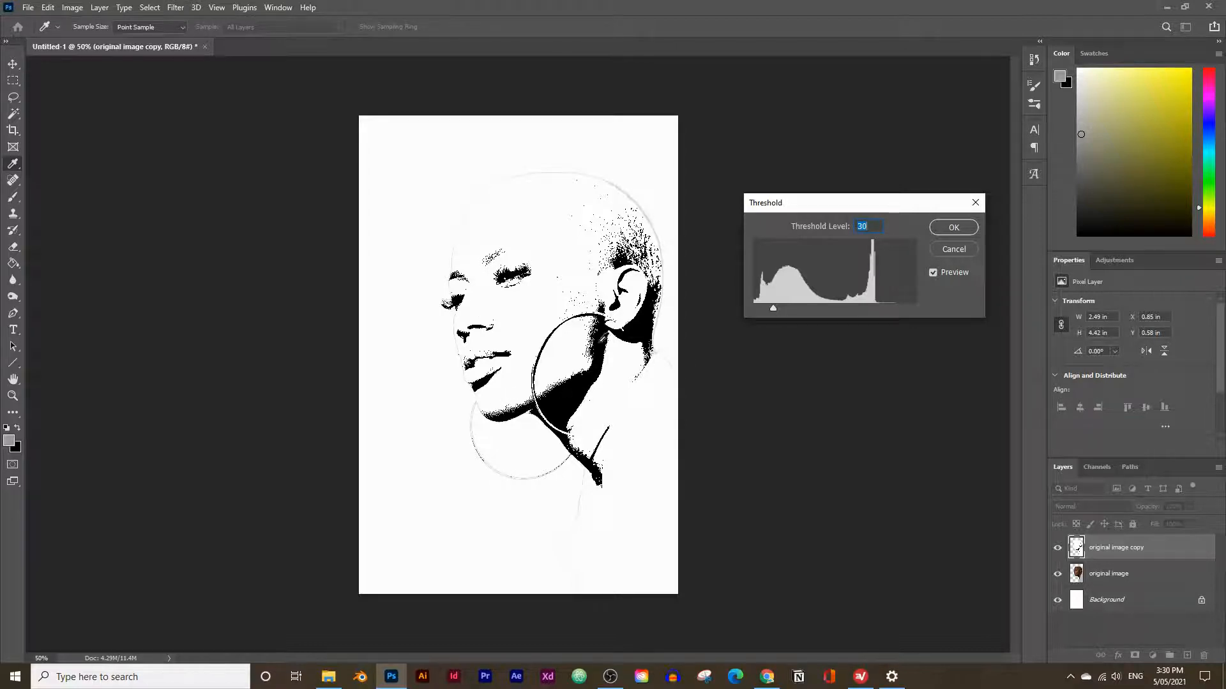
left_click_drag(771, 306, 772, 306)
left_click(953, 227)
key("m")
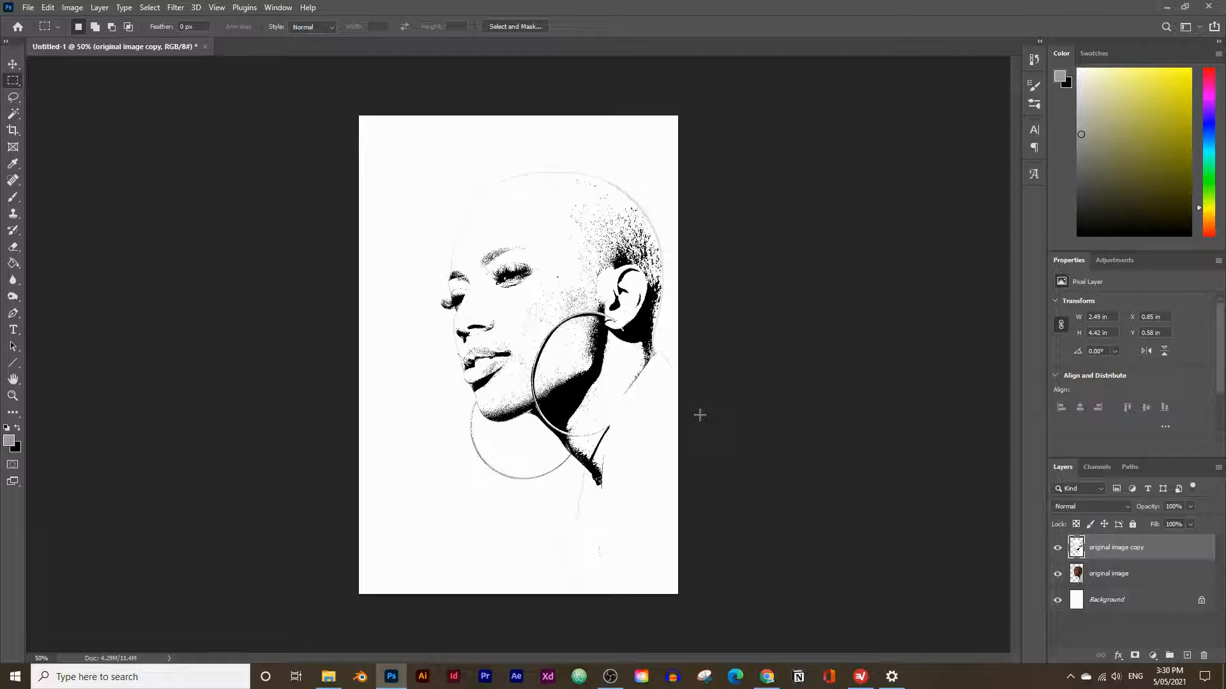
Examine the thresholded portrait's edge detail around the ear and hoop earring at up to 400% magnification.
left_click(12, 396)
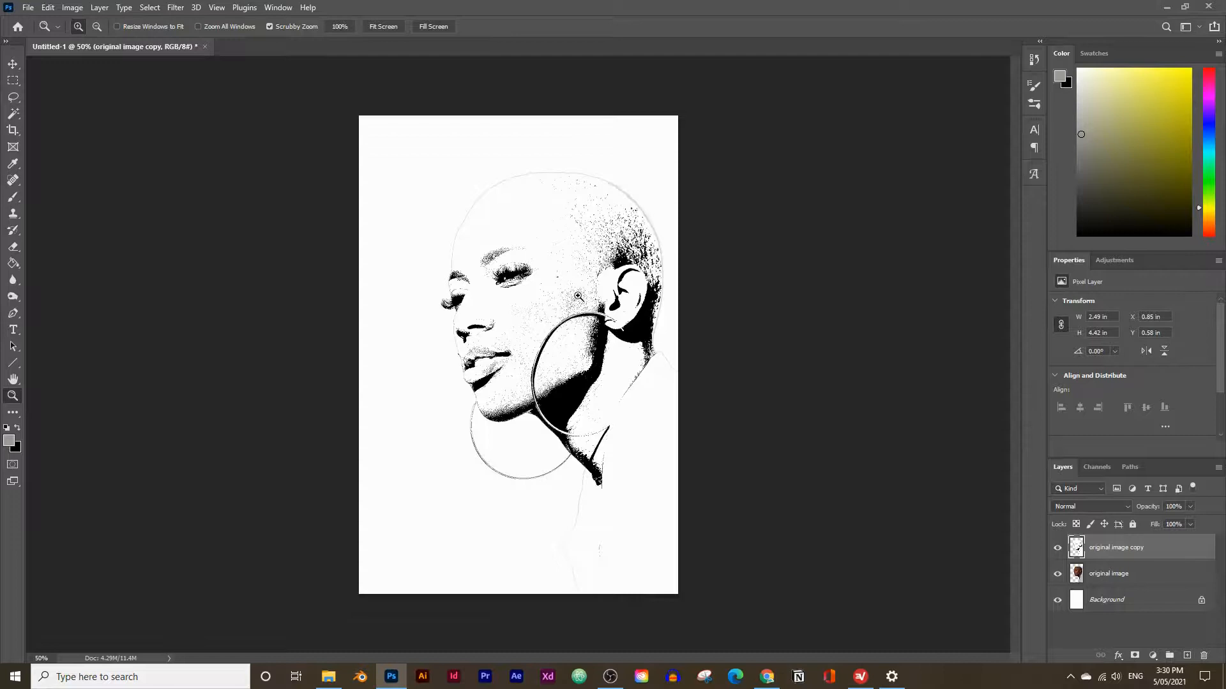
left_click(577, 297)
left_click(578, 297)
left_click(579, 296)
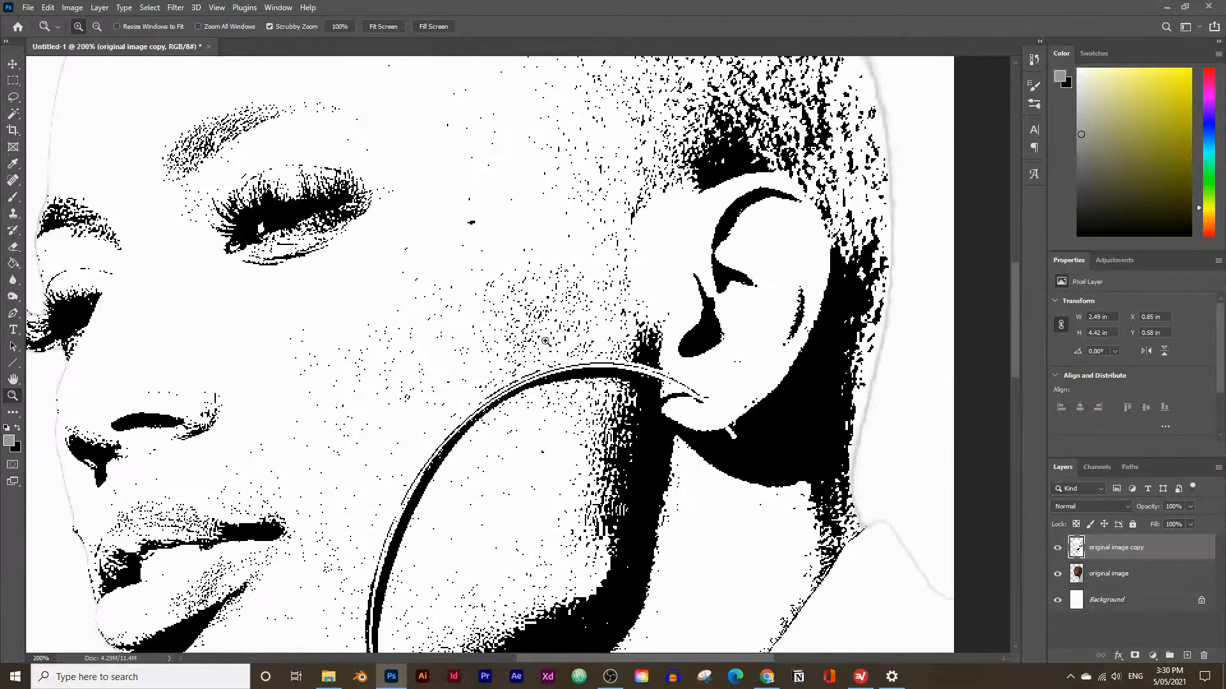
left_click(601, 392)
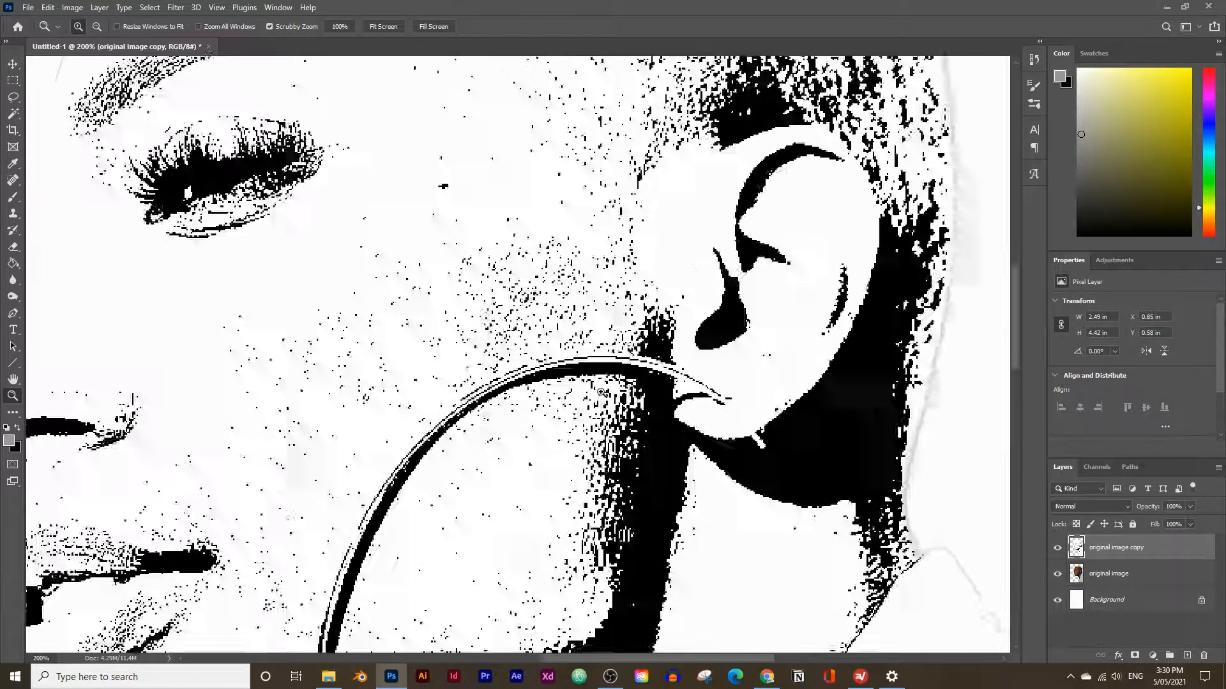
left_click(601, 393)
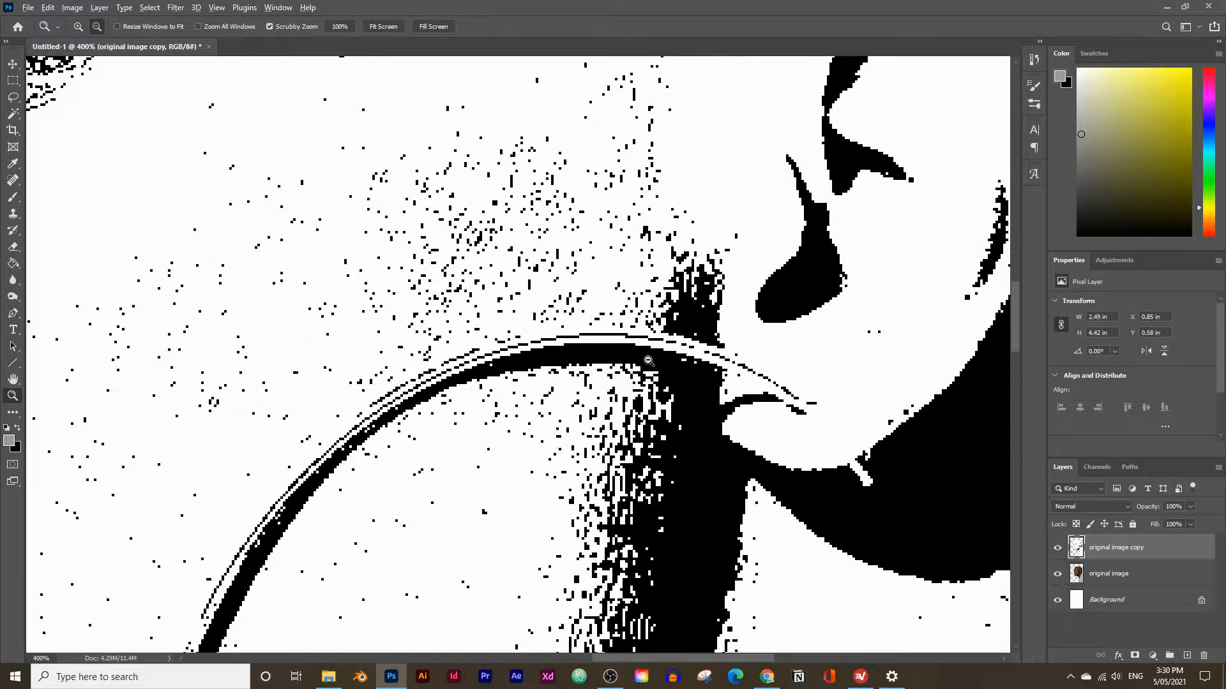
left_click(648, 360, "alt")
left_click(648, 361, "alt")
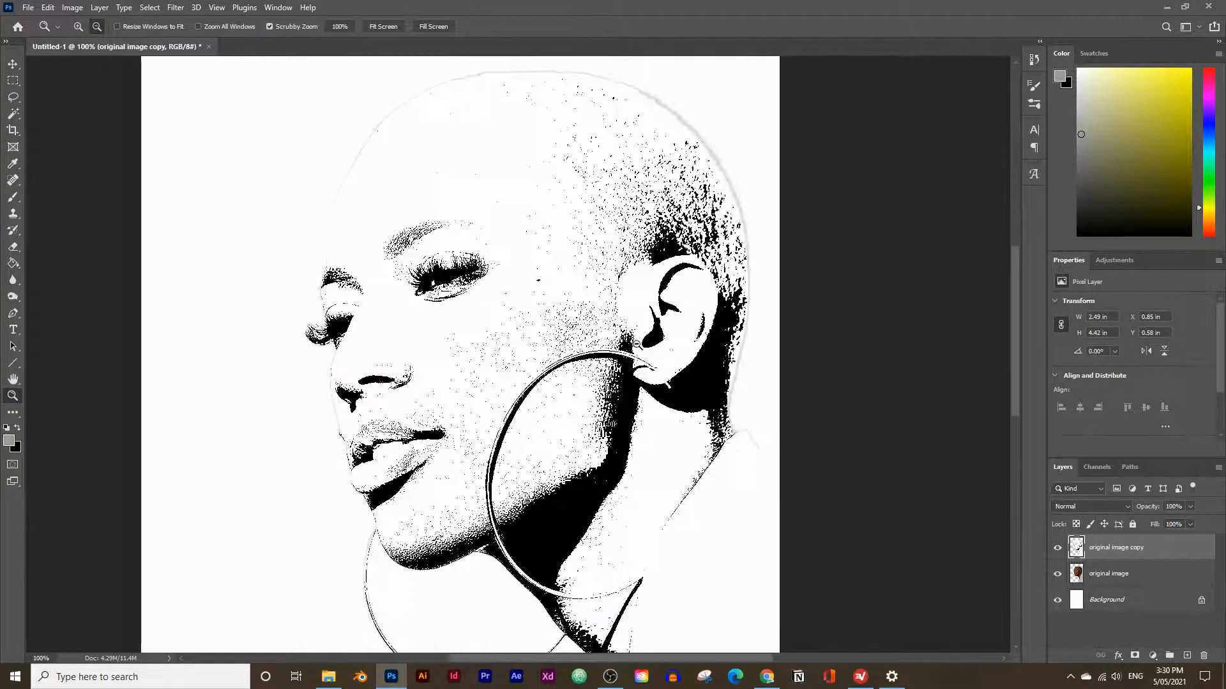
left_click(636, 345, "alt")
left_click(517, 281, "alt")
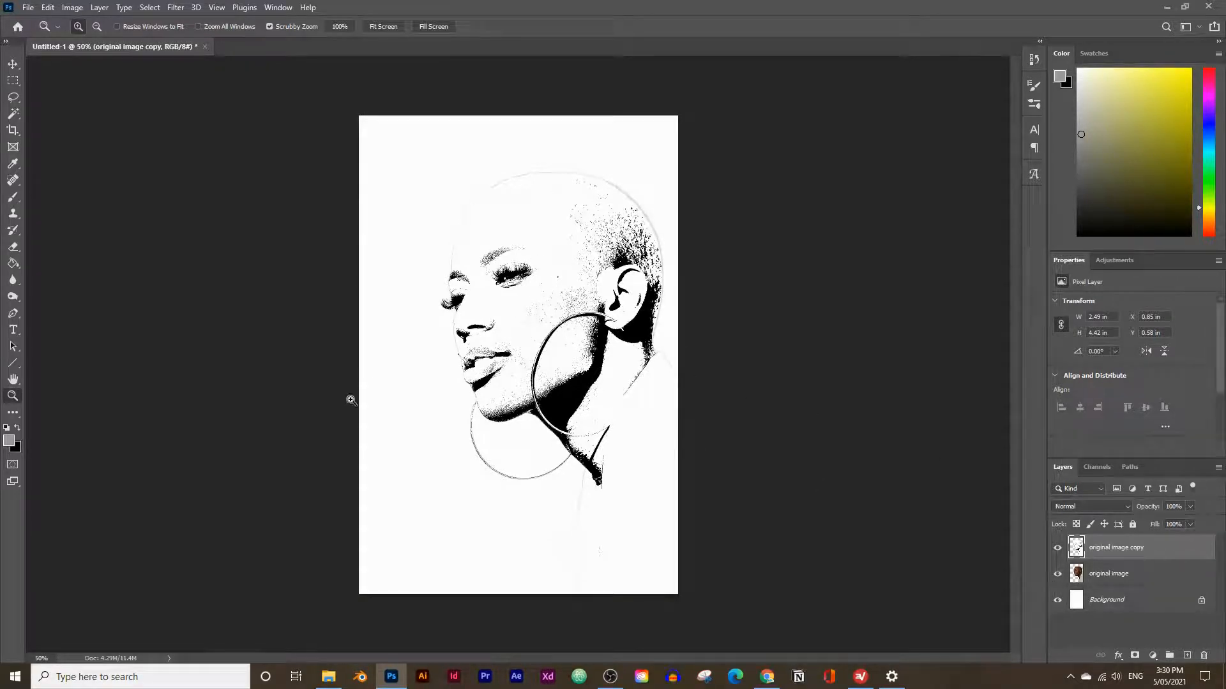
Select all black areas of the thresholded copy with the Magic Wand, then hide both the copy and the original image layer.
left_click(13, 113)
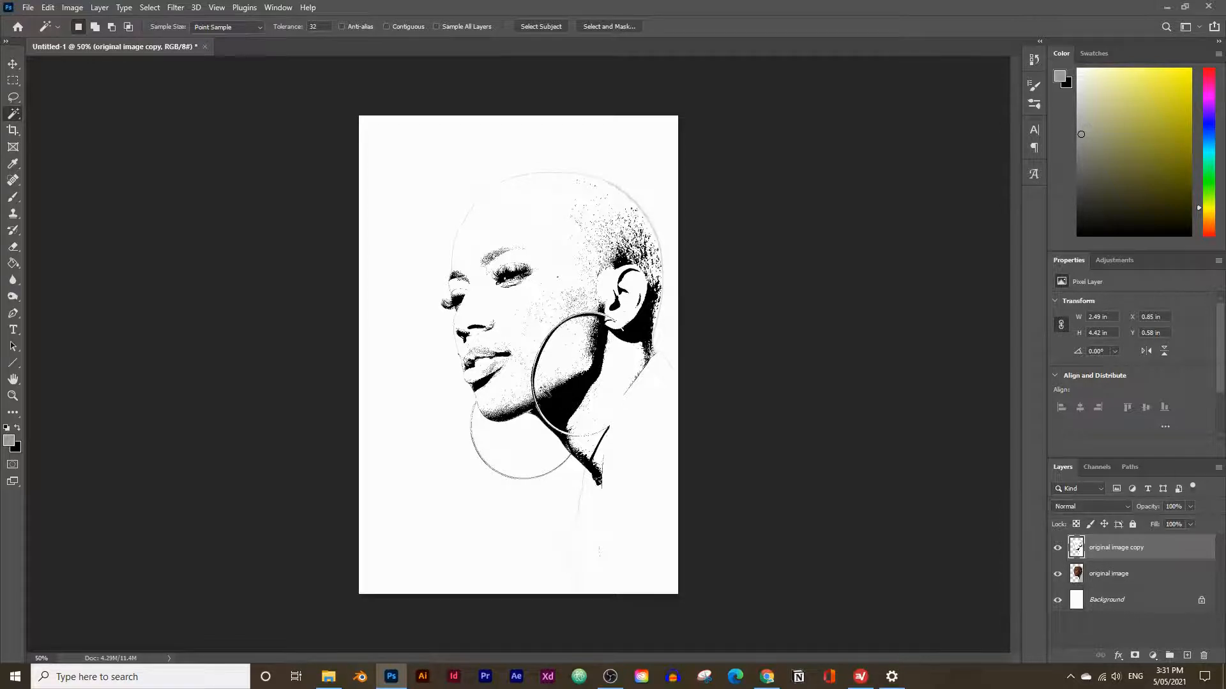
left_click(562, 403)
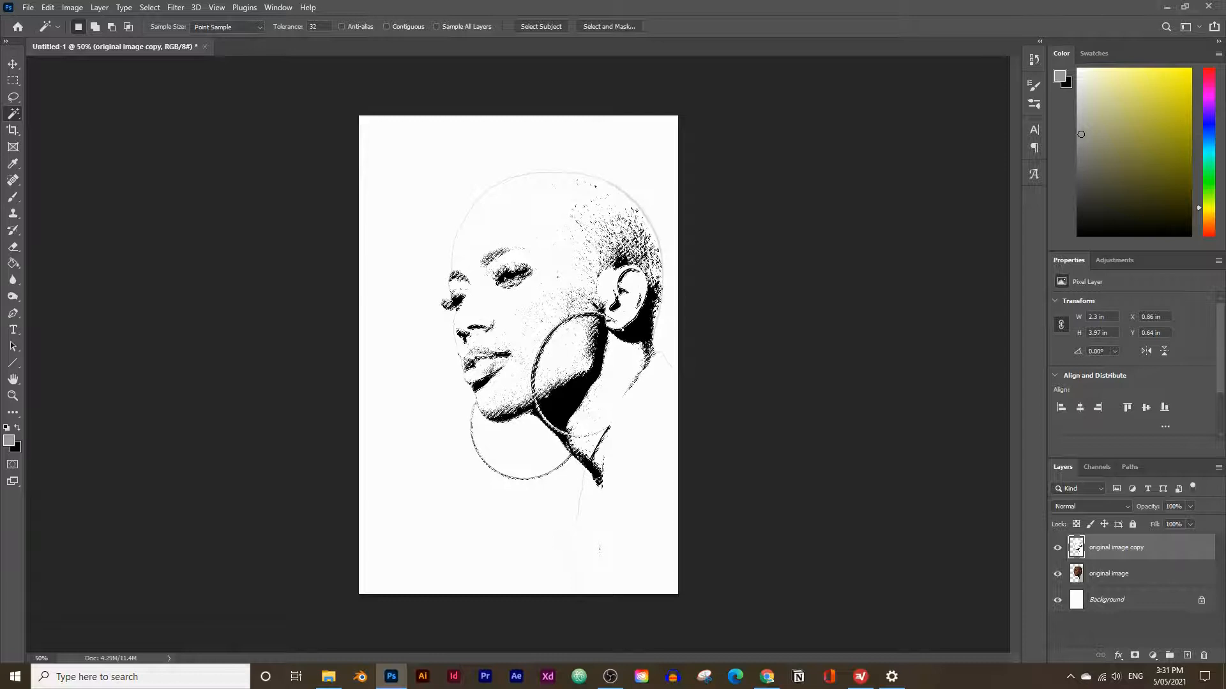
left_click(1058, 551)
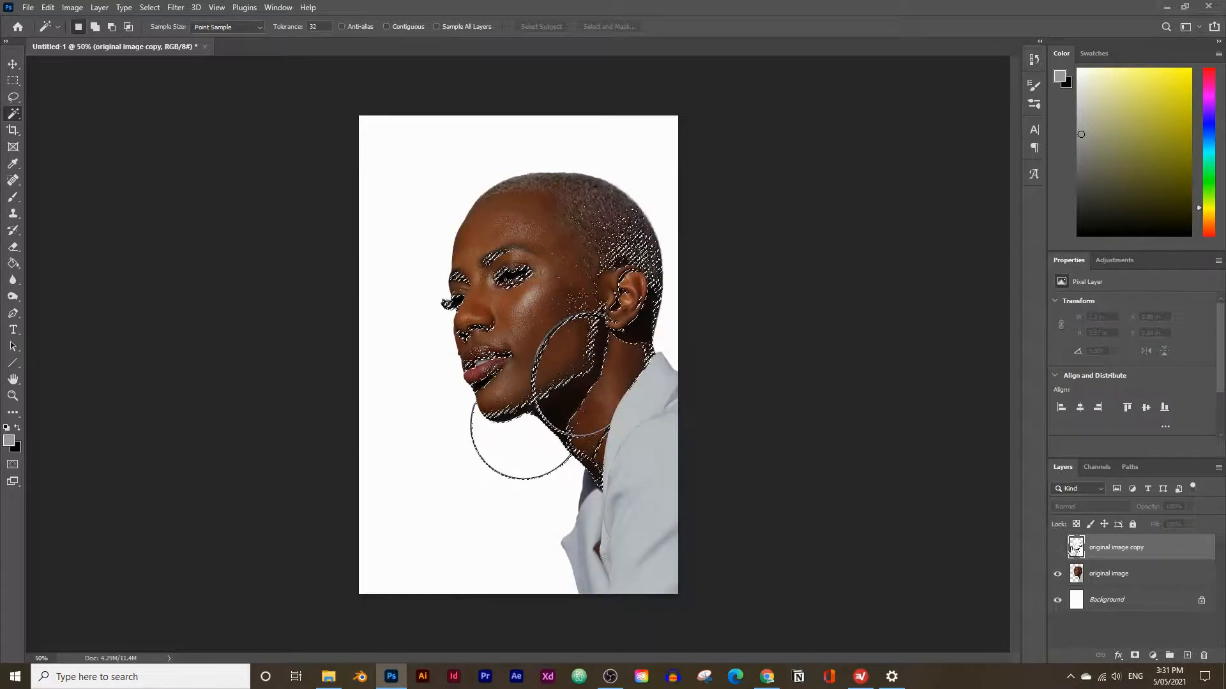
left_click(1057, 575)
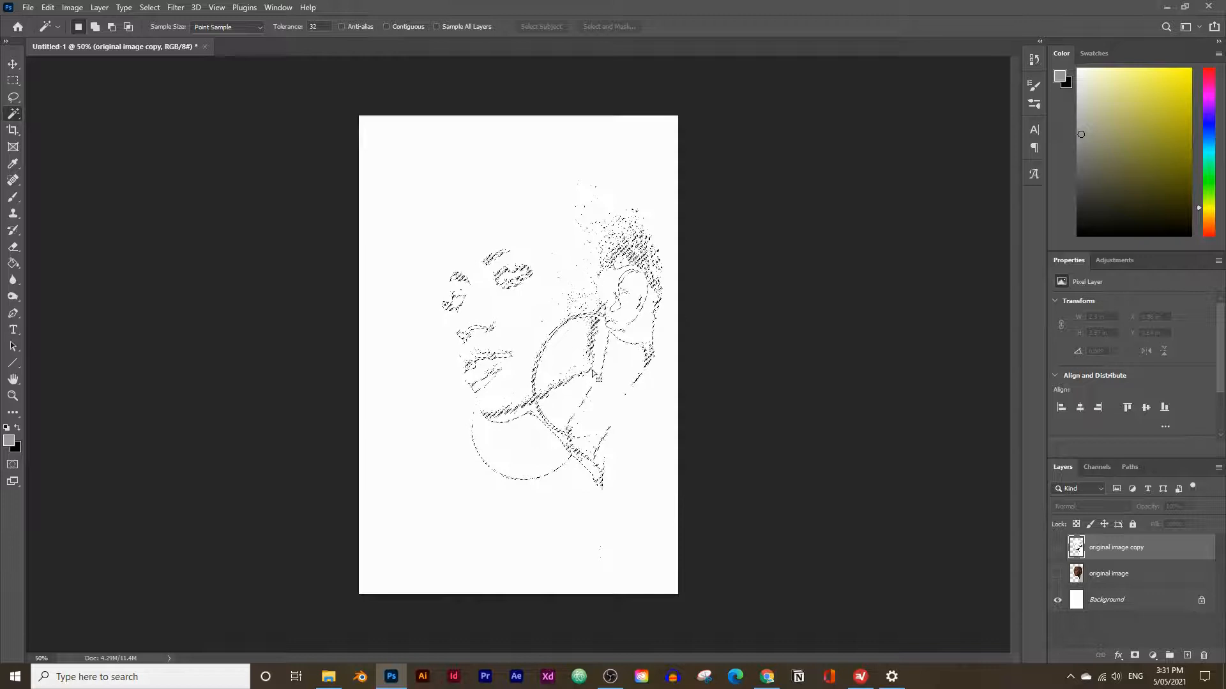
Copy the Mirage color #171728 from the Canva palette in the browser and set it as the foreground color in Photoshop.
mouse_move(768, 676)
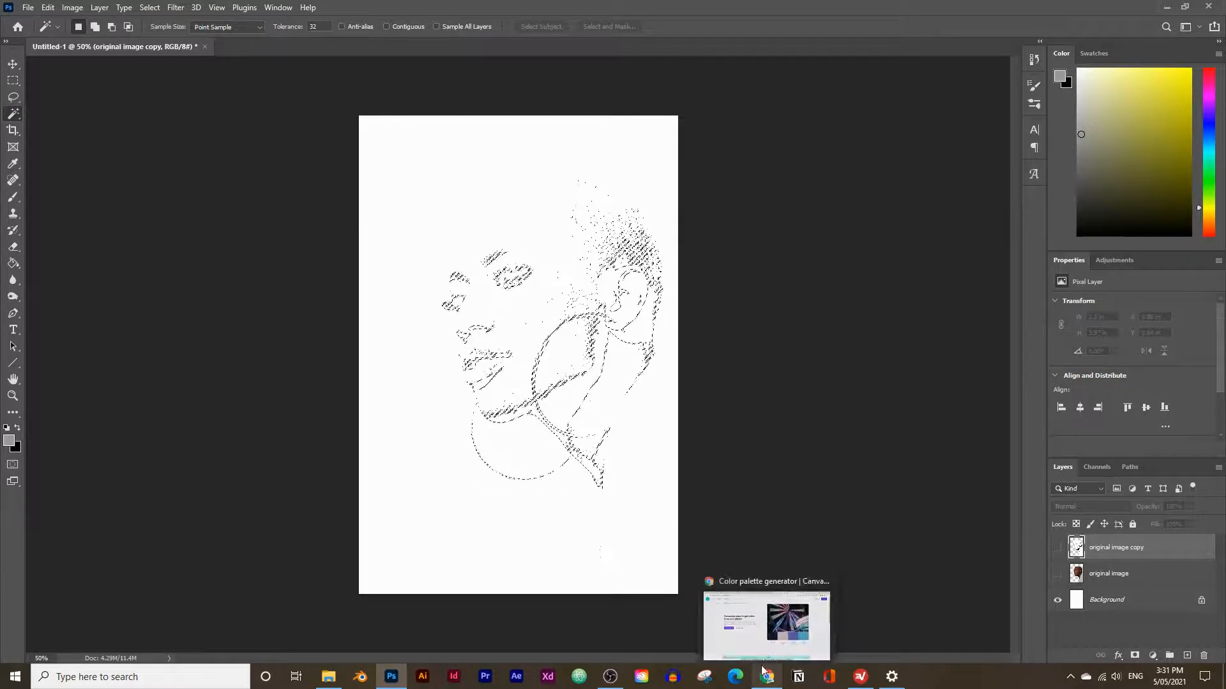
left_click(792, 581)
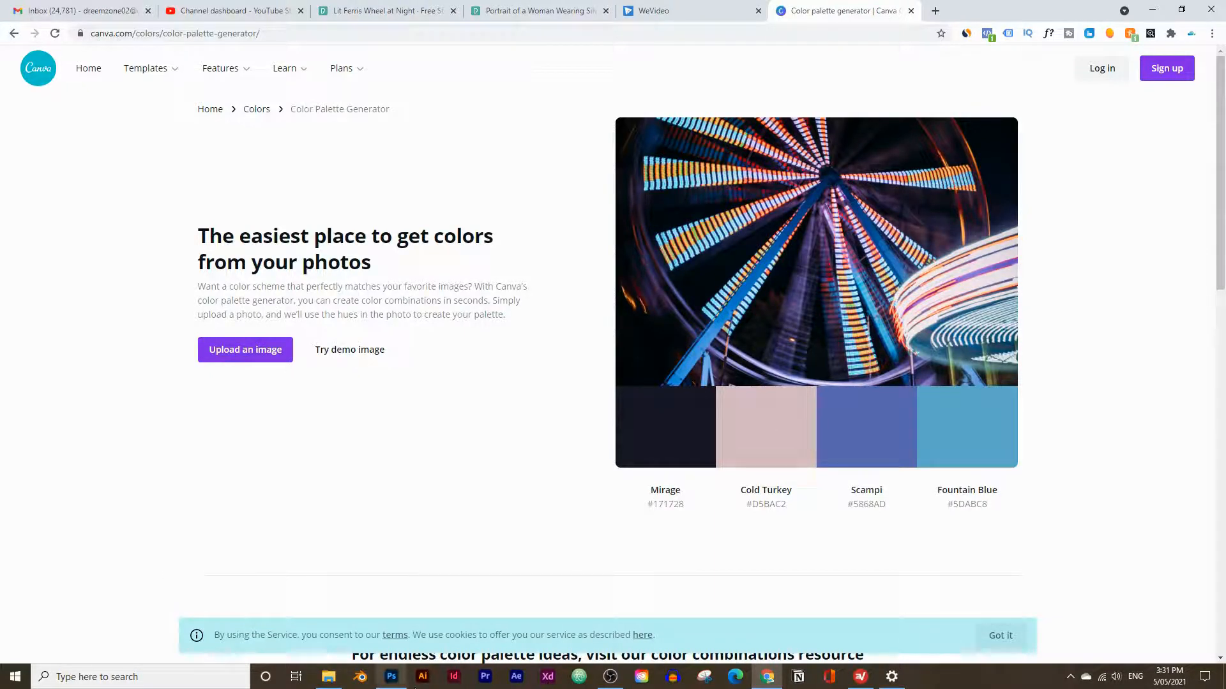
left_click(666, 431)
mouse_move(391, 682)
left_click(372, 639)
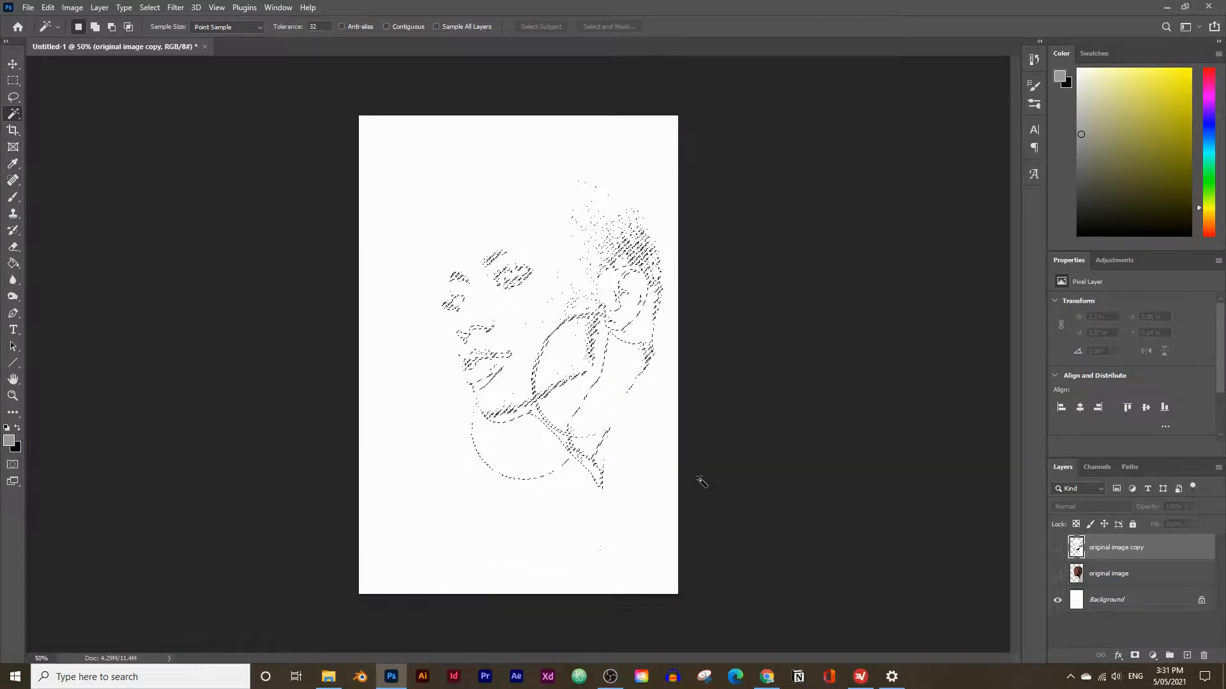
left_click(9, 442)
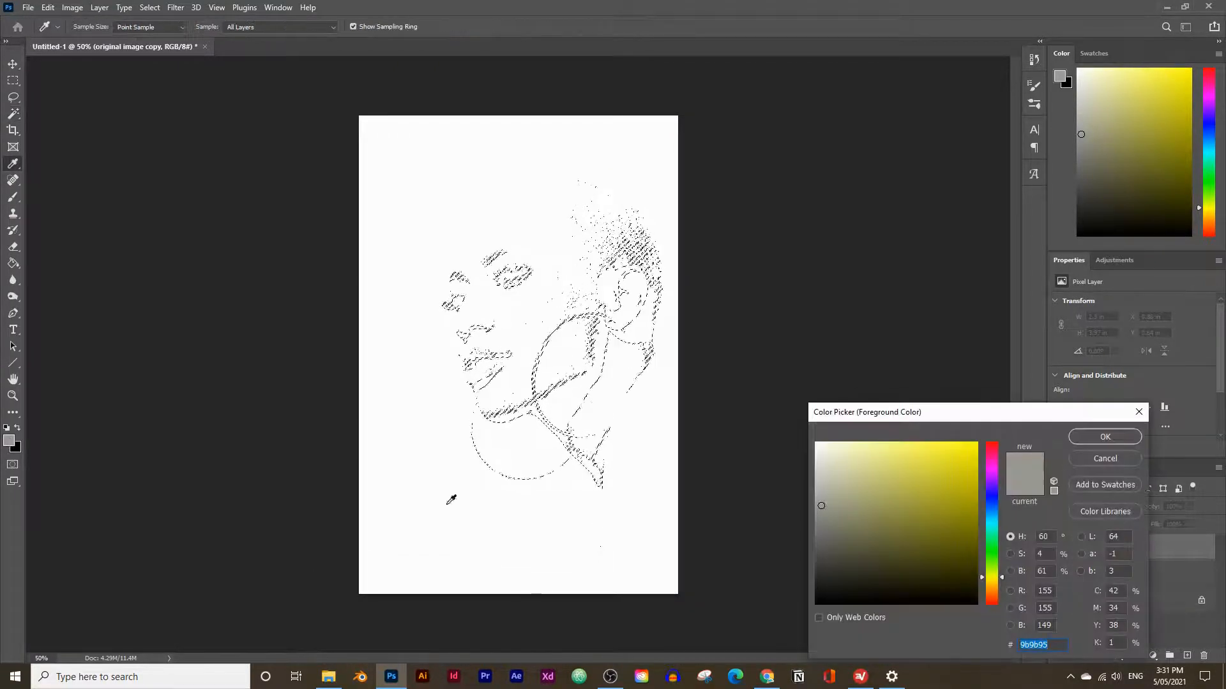
left_click_drag(1006, 412, 740, 242)
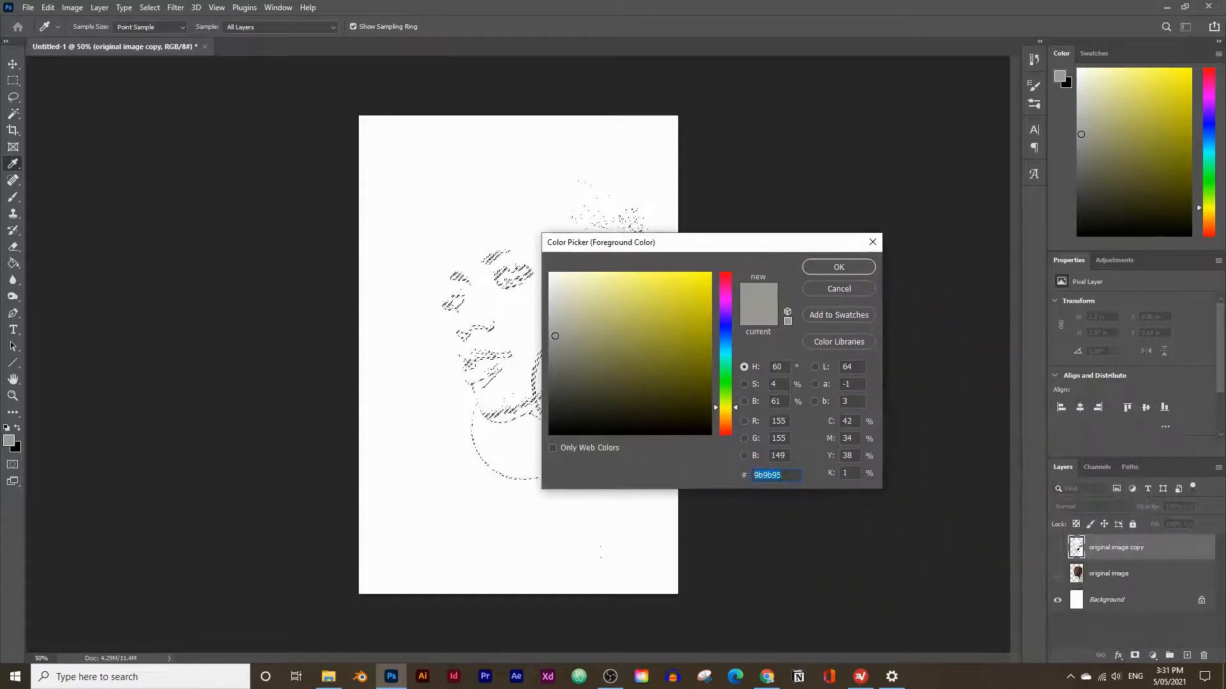
key("ctrl+v")
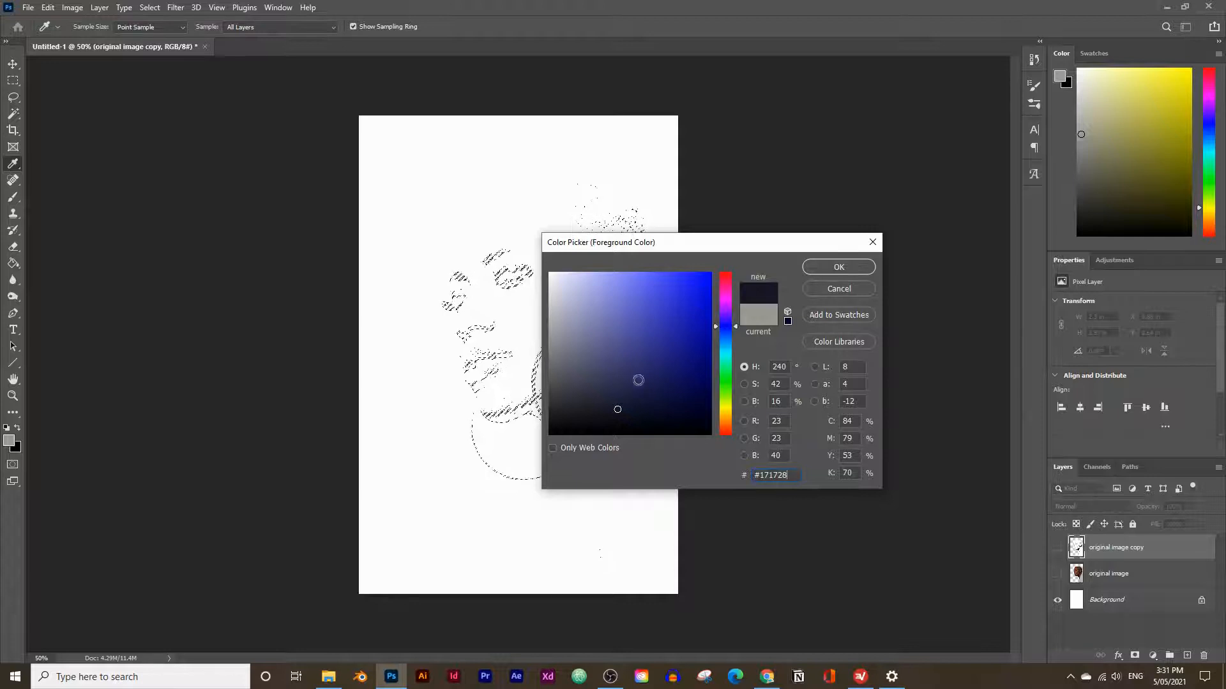
left_click(838, 267)
key("w")
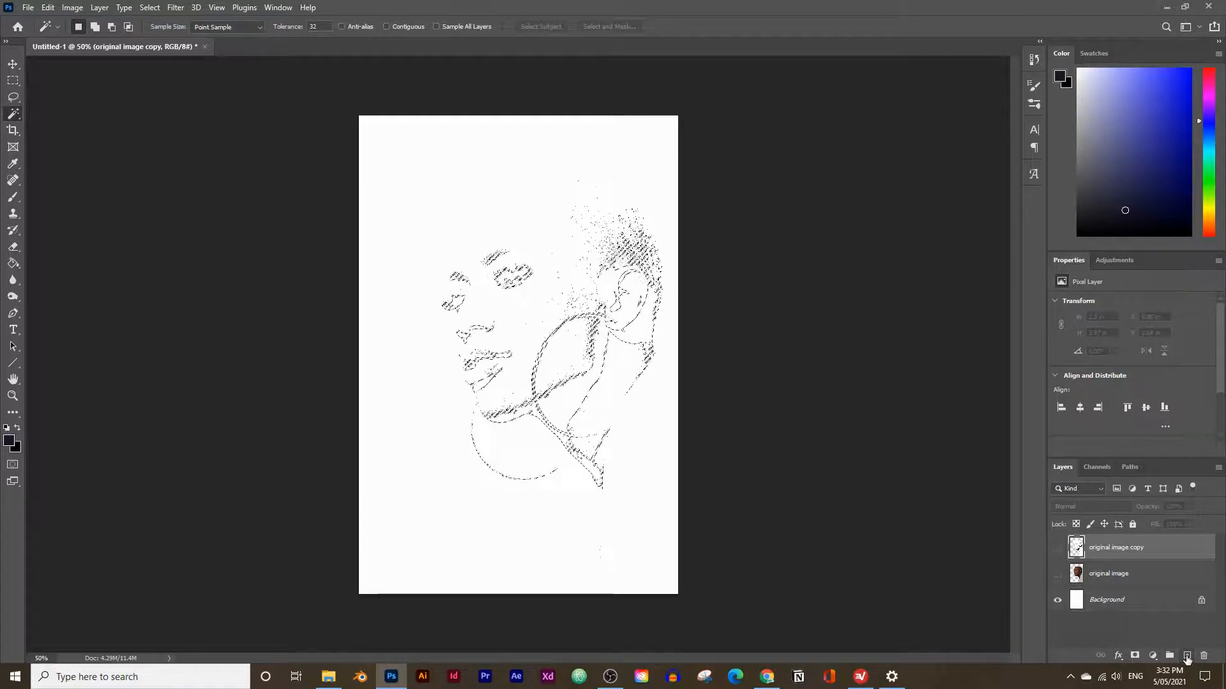
Create a new layer named "1 Mirage", fill the selected shadow areas on it with the foreground color, and deselect.
left_click(1186, 656)
double_click(1099, 549)
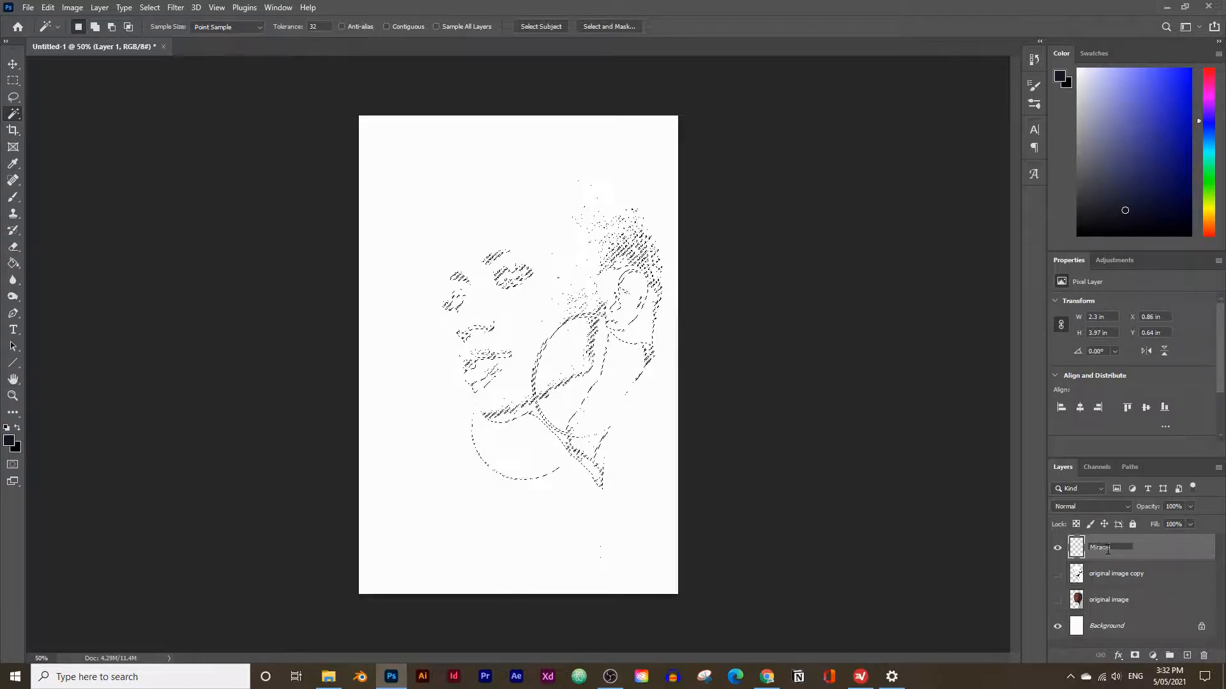
type("1")
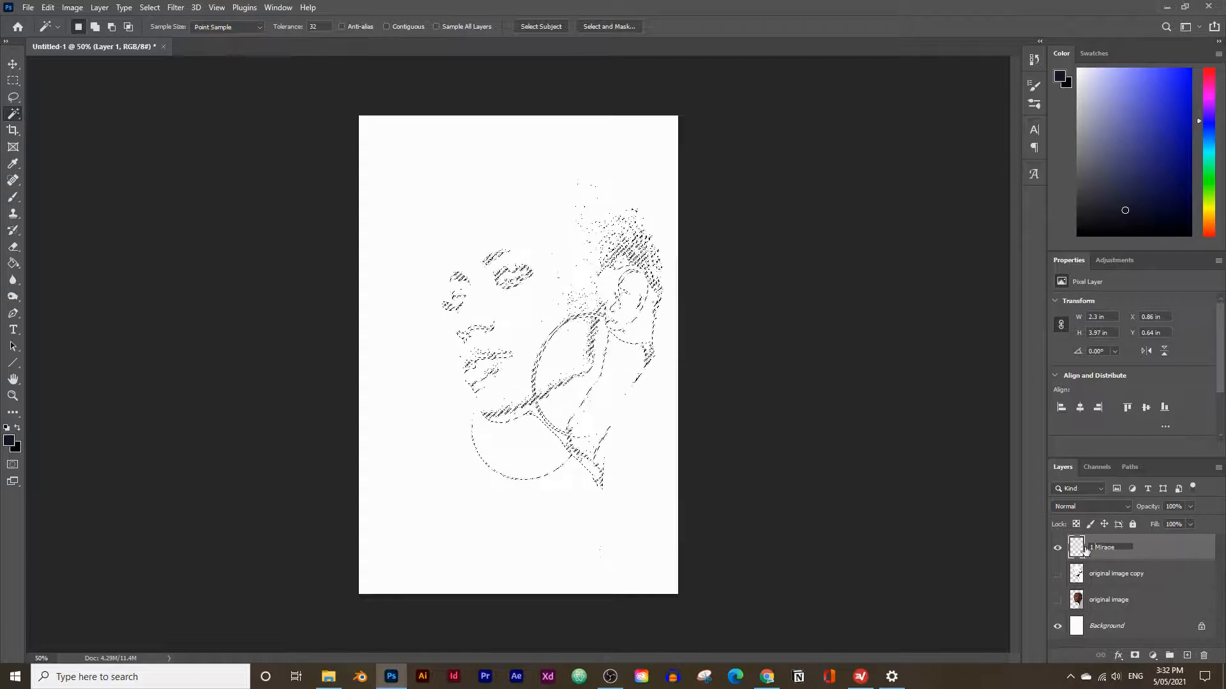
key("Return")
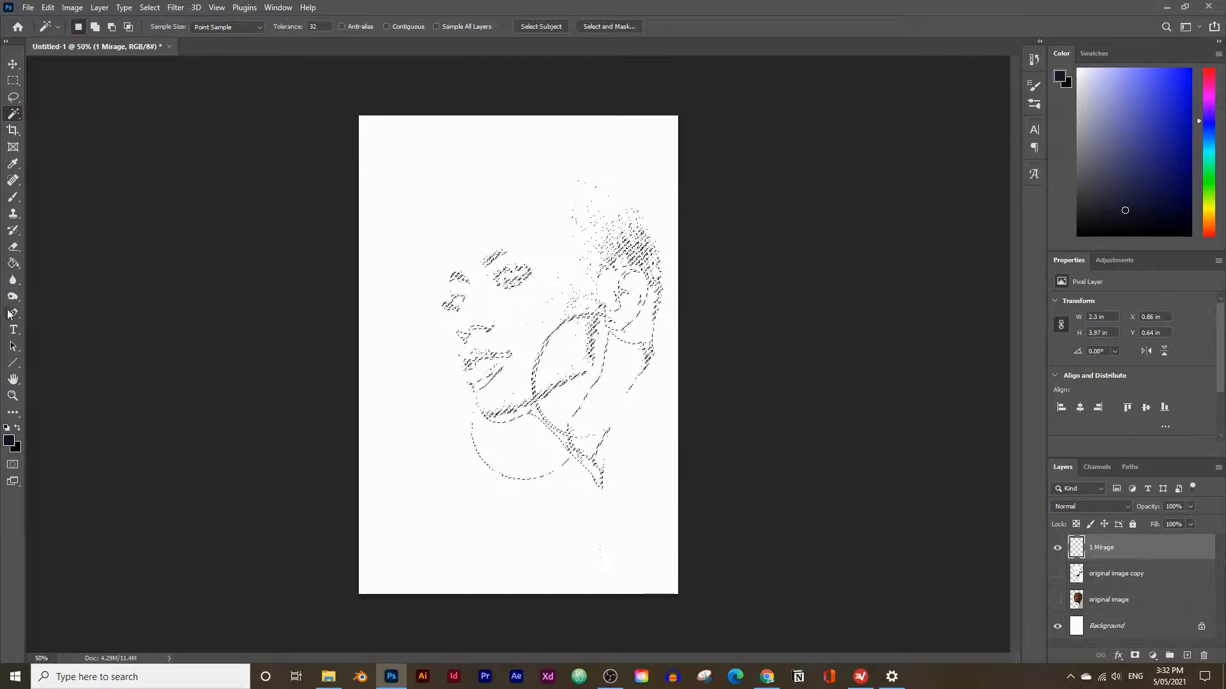
left_click(13, 266)
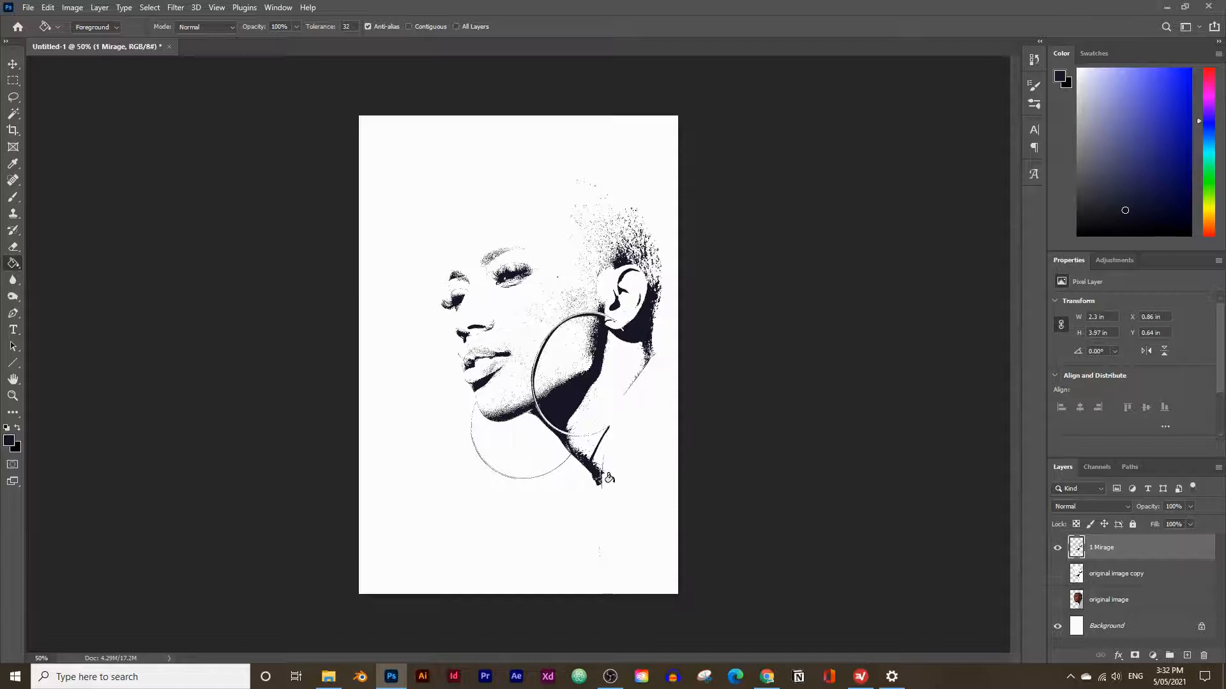
Duplicate the original image layer again, make the copy visible, and place it directly below the 1 Mirage layer.
left_click(1143, 600)
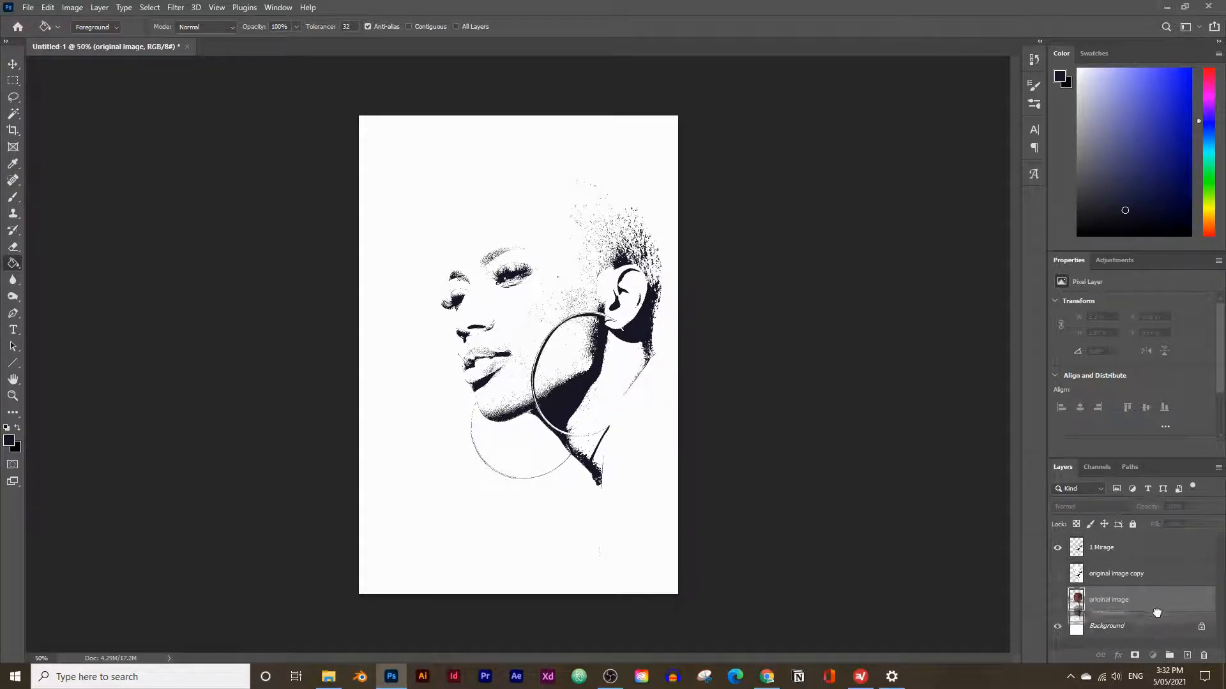
key("ctrl+j")
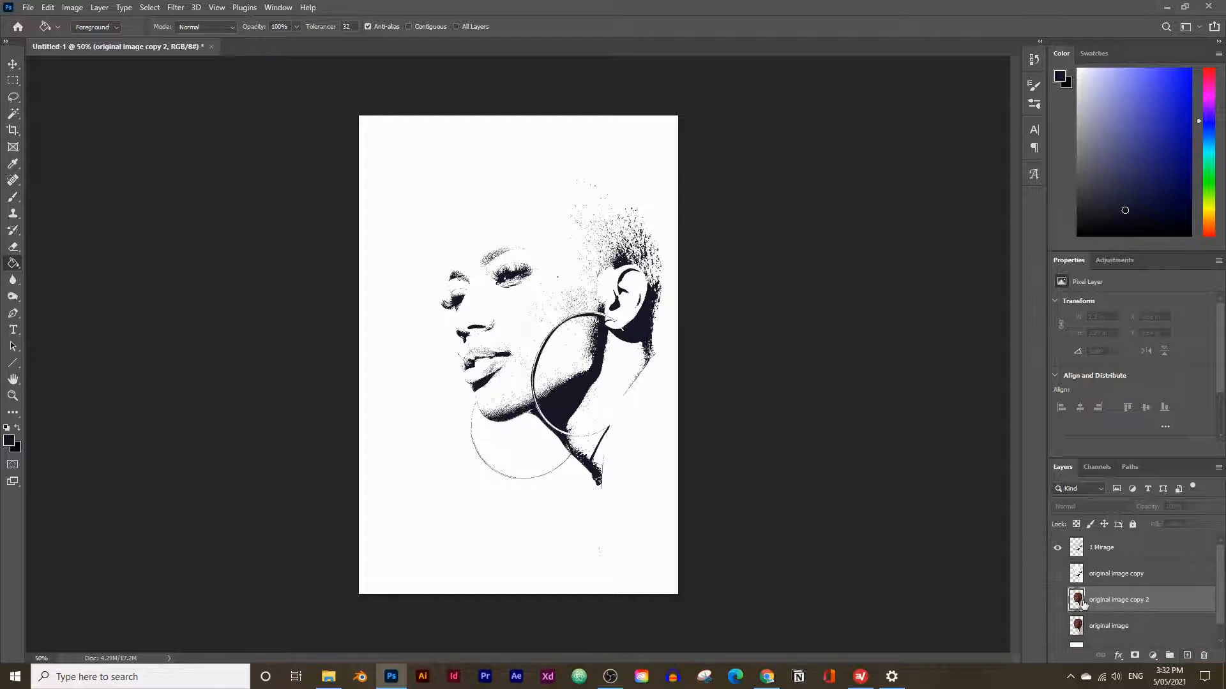
left_click(1058, 600)
left_click_drag(1138, 607, 1104, 570)
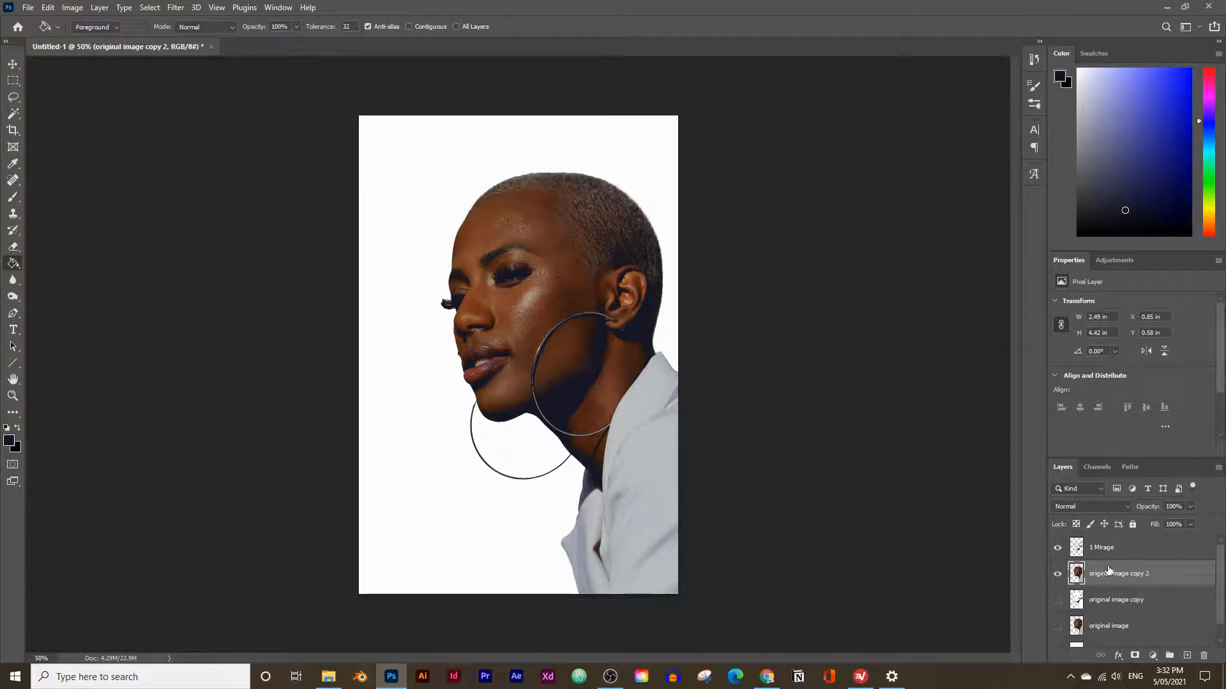
Apply a Threshold adjustment to the original image copy 2 layer at a level slightly below 60.
left_click(72, 8)
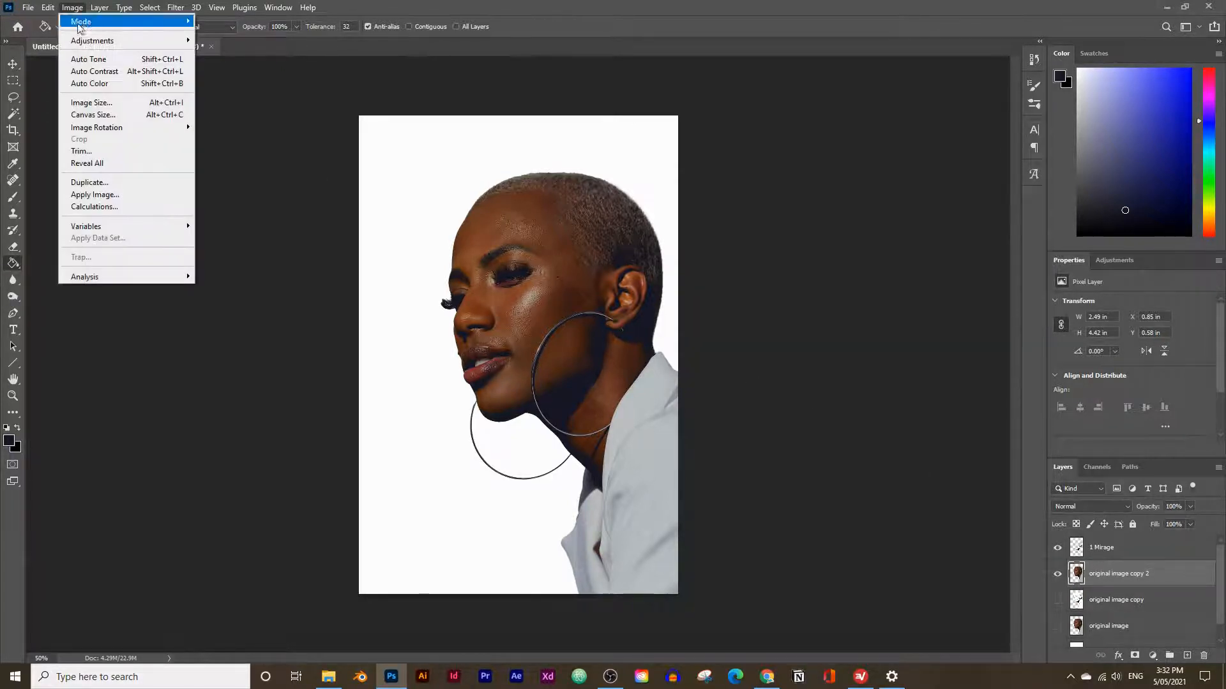
mouse_move(92, 40)
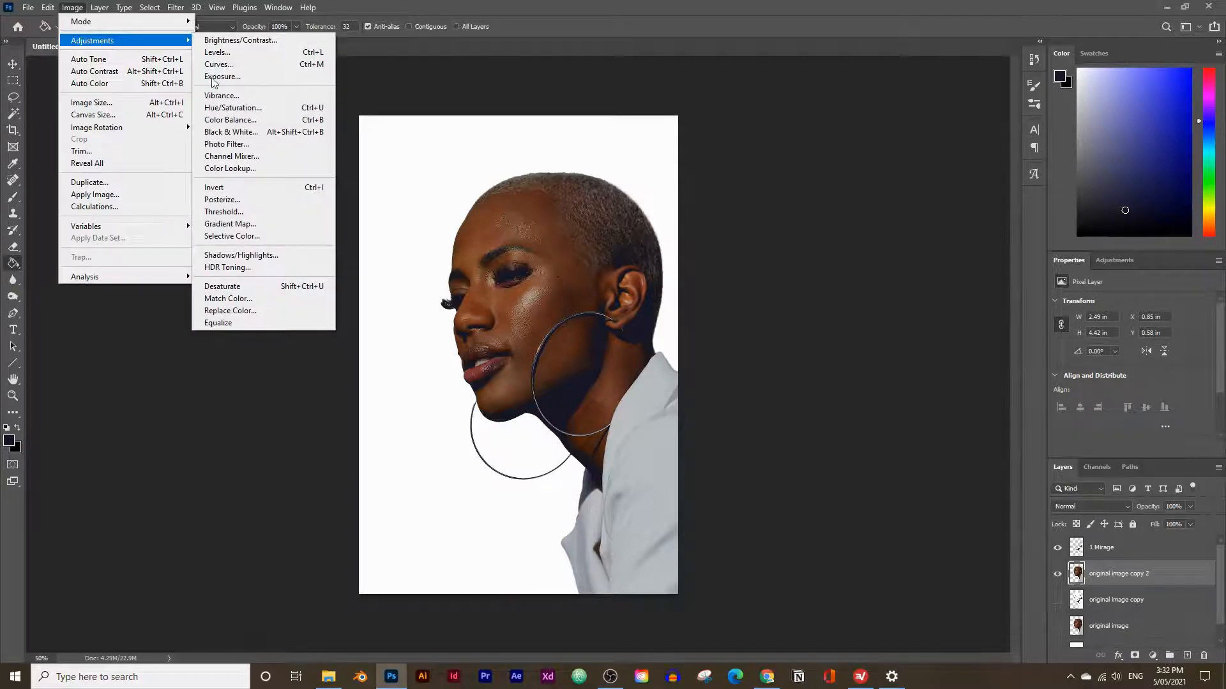
left_click(225, 212)
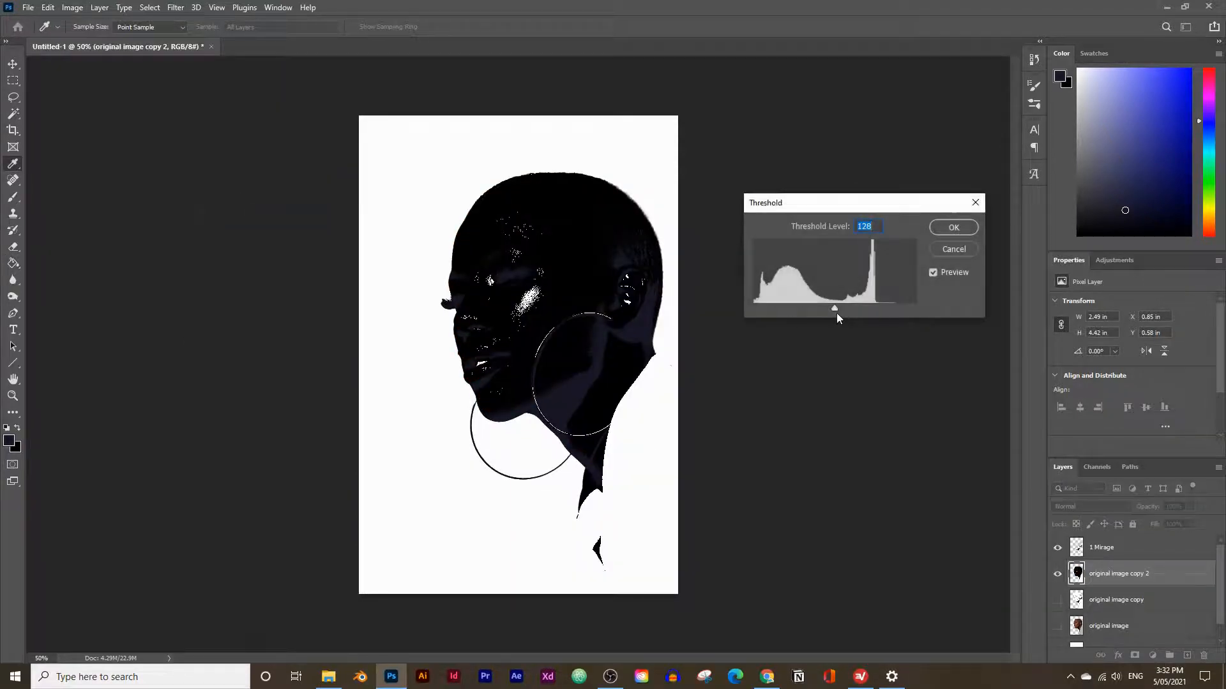
left_click_drag(831, 313, 791, 313)
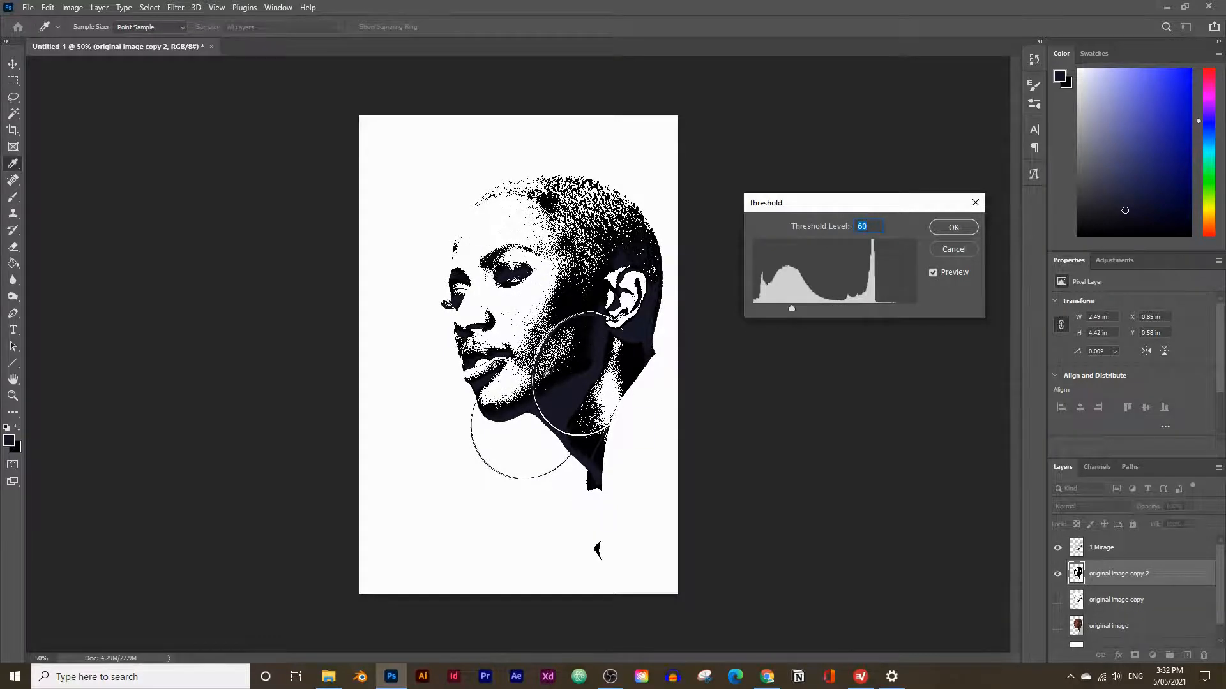
left_click_drag(795, 309, 787, 308)
left_click(953, 228)
key("g")
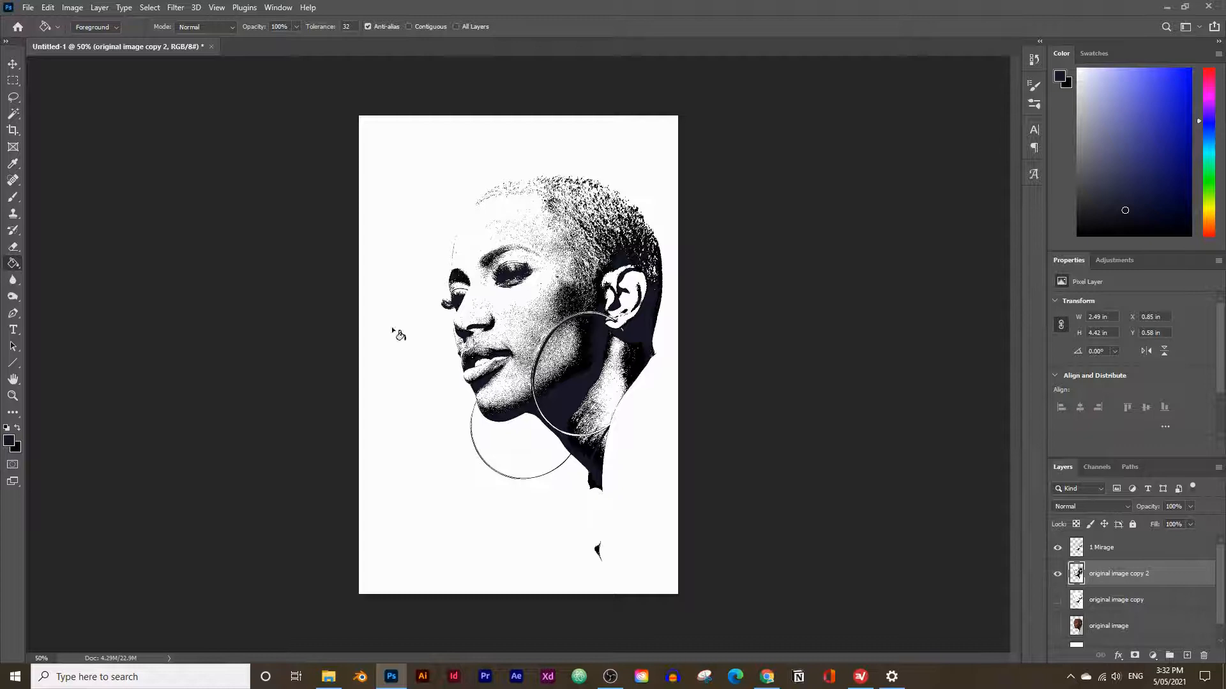
Select all black areas of original image copy 2 with the Magic Wand, then hide that layer.
left_click(13, 115)
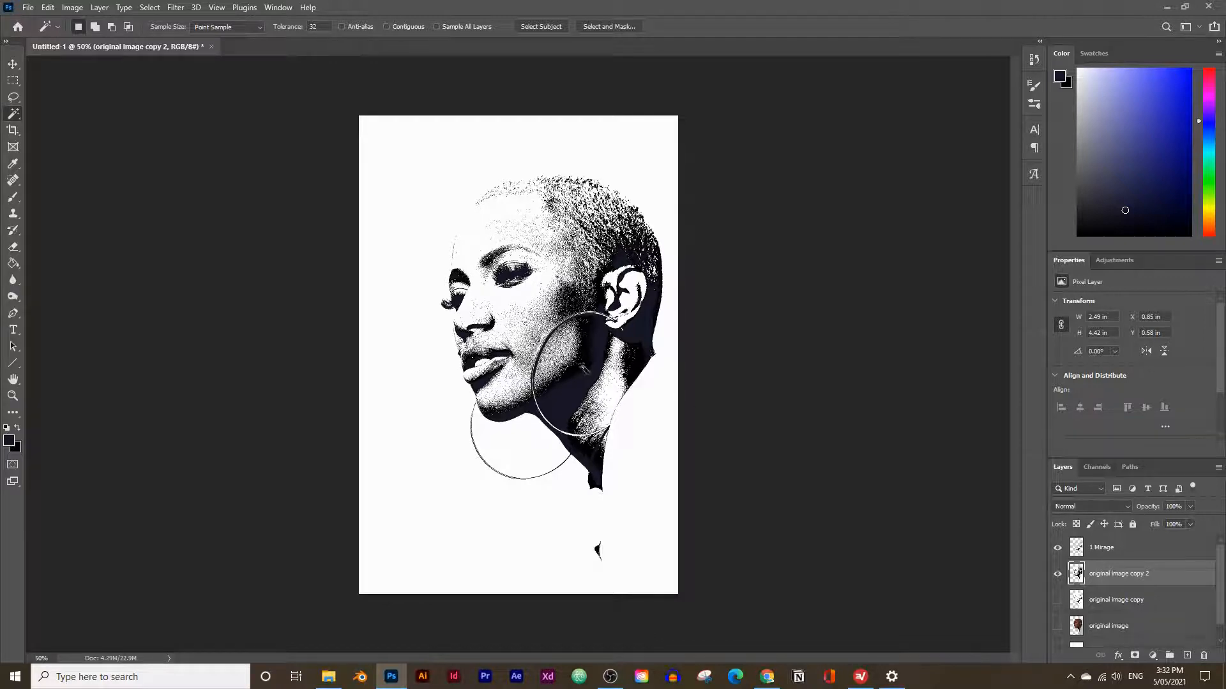
left_click(588, 366)
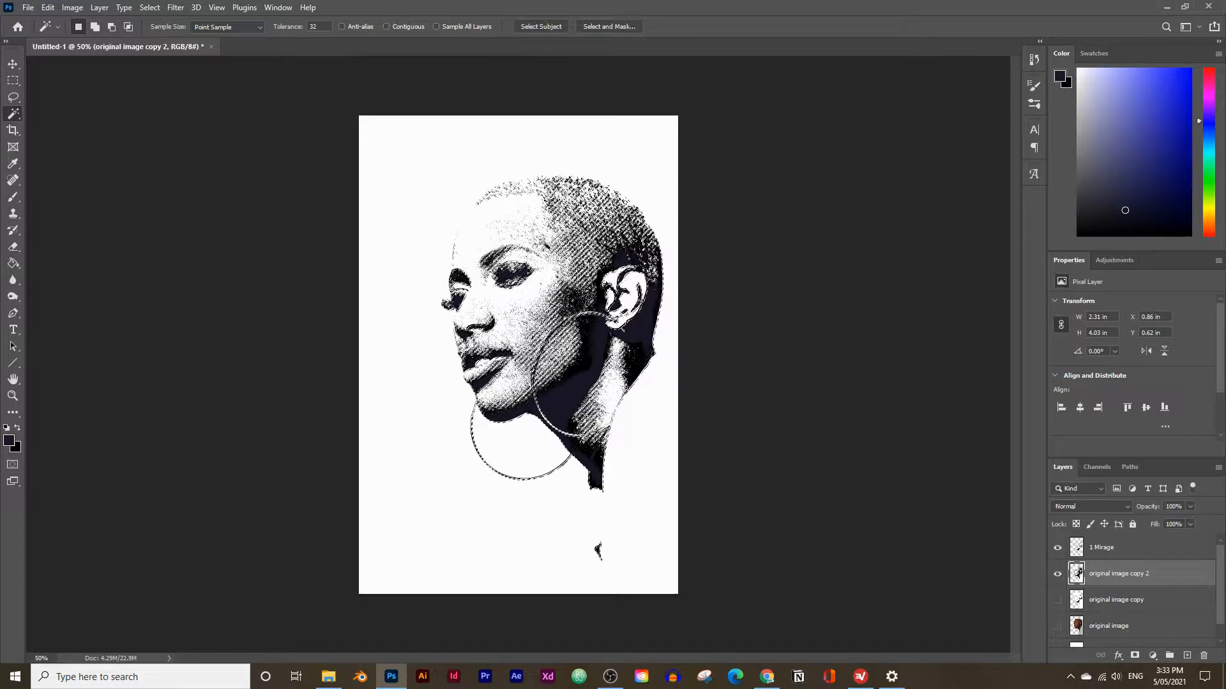
left_click(1057, 573)
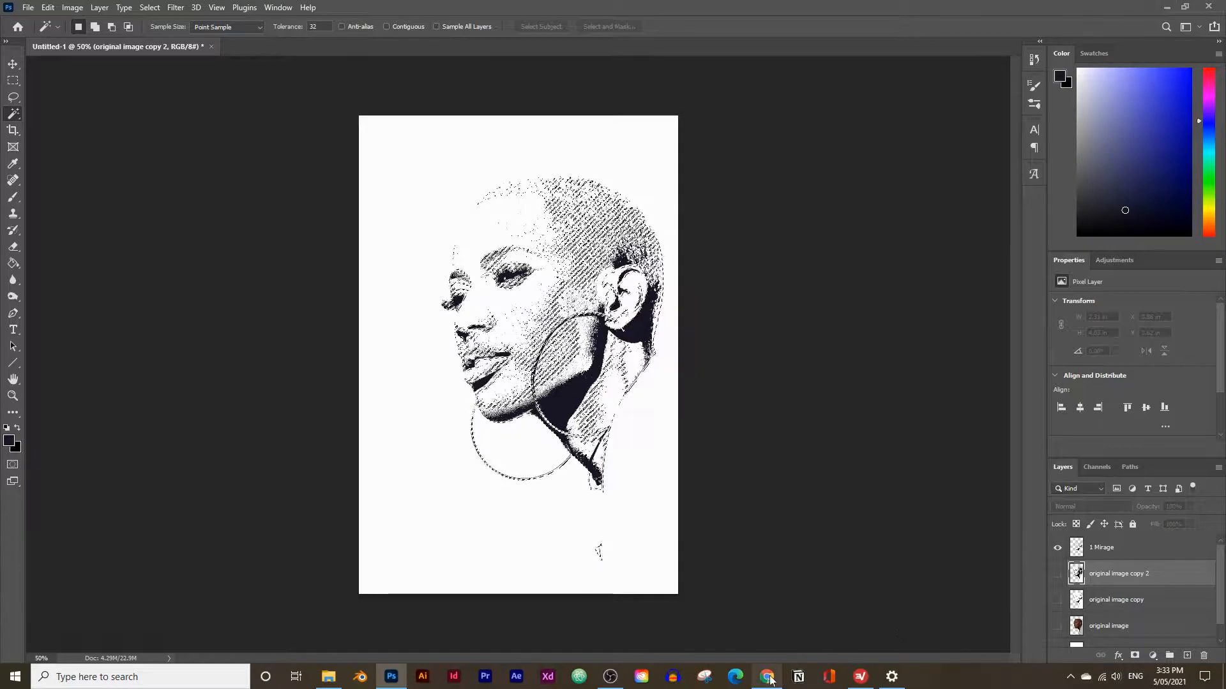
Copy the Scampi color #5868AD from the Canva palette in the browser and set it as the foreground color in Photoshop.
mouse_move(767, 676)
left_click(740, 613)
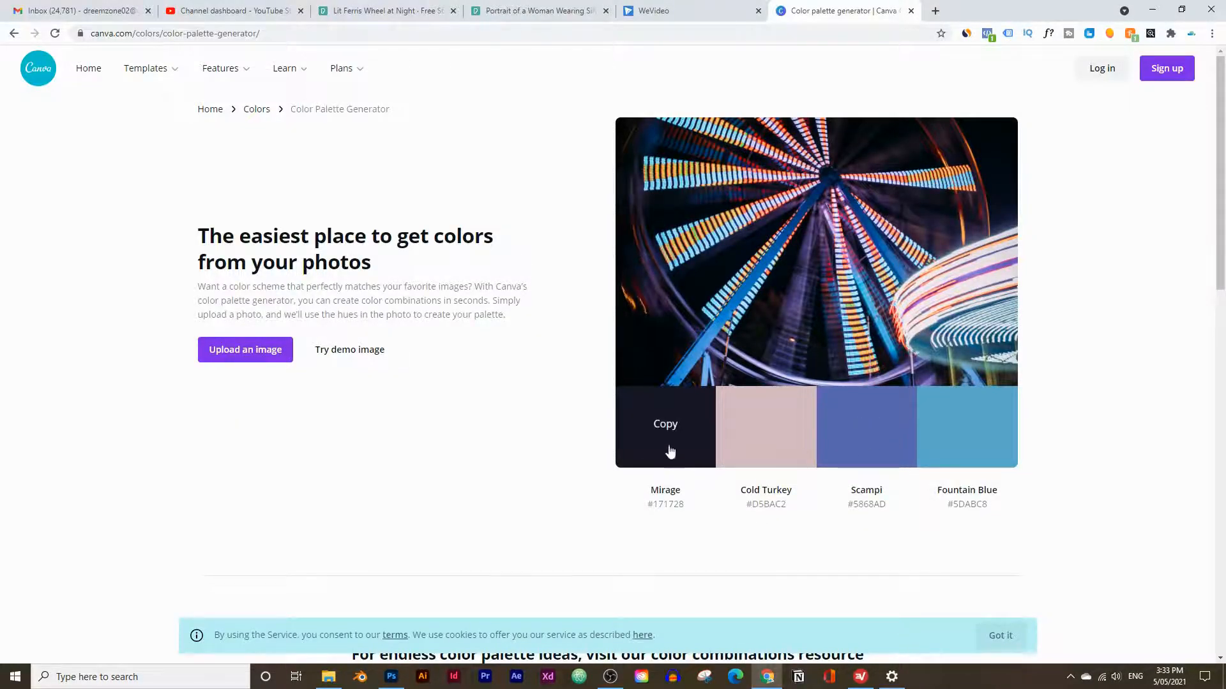
left_click(870, 437)
left_click(391, 678)
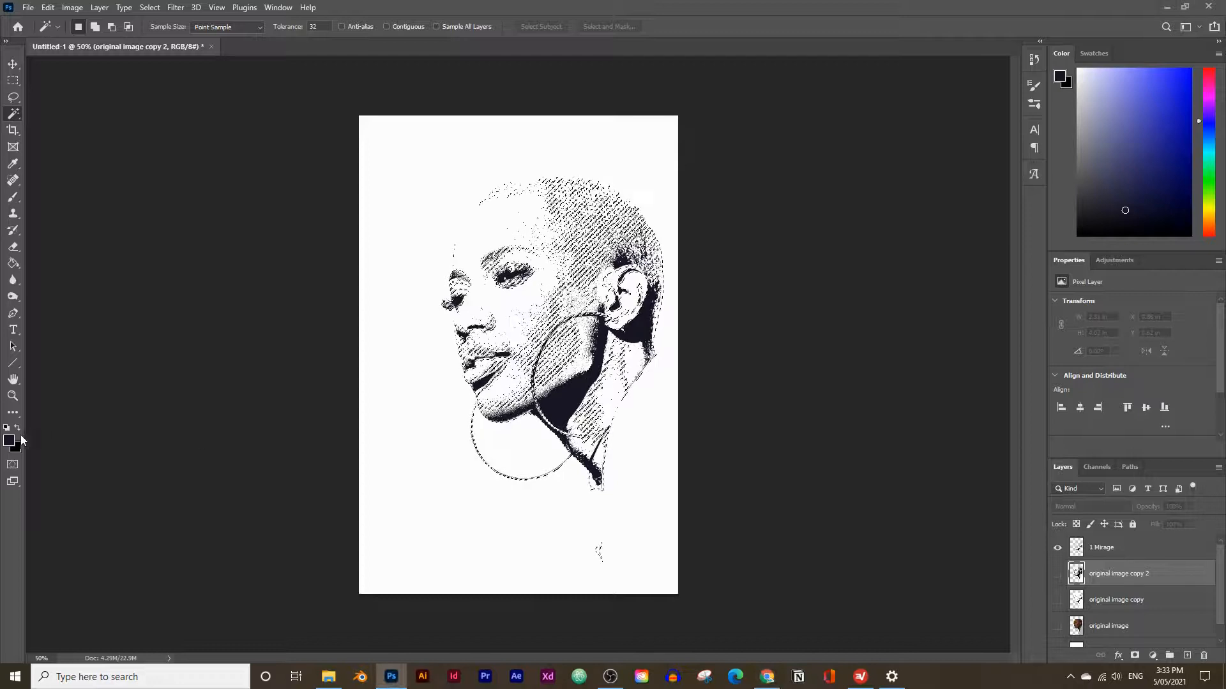
left_click(10, 441)
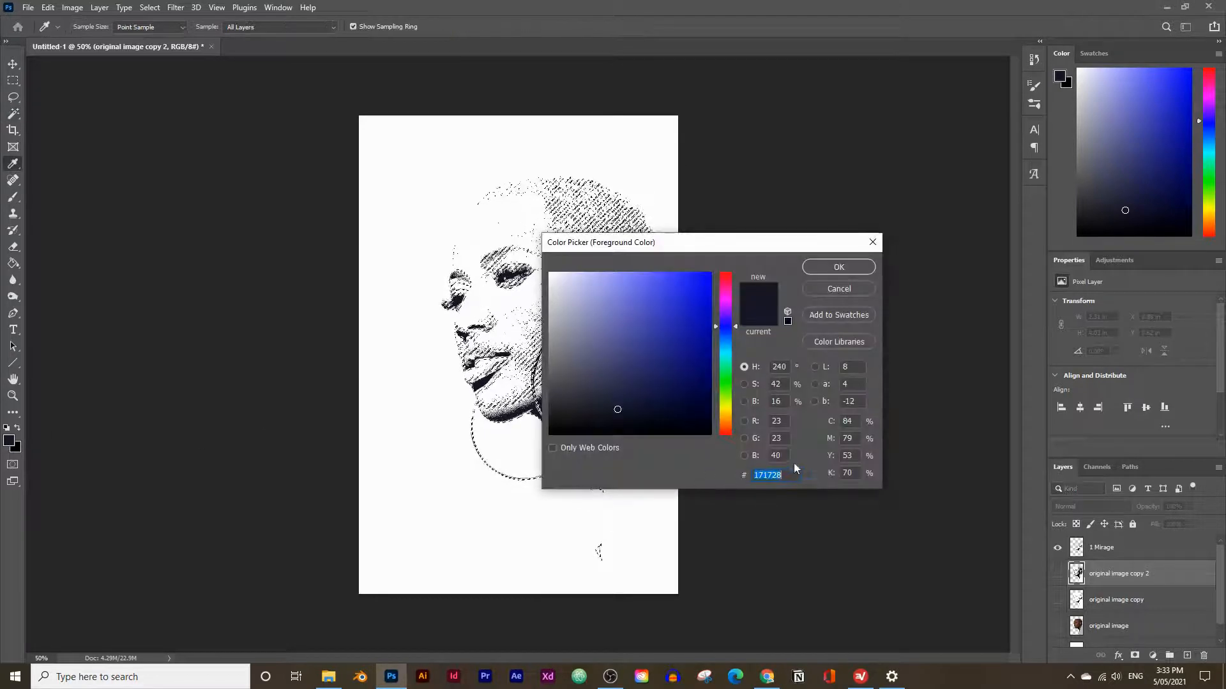
type("#5868AD")
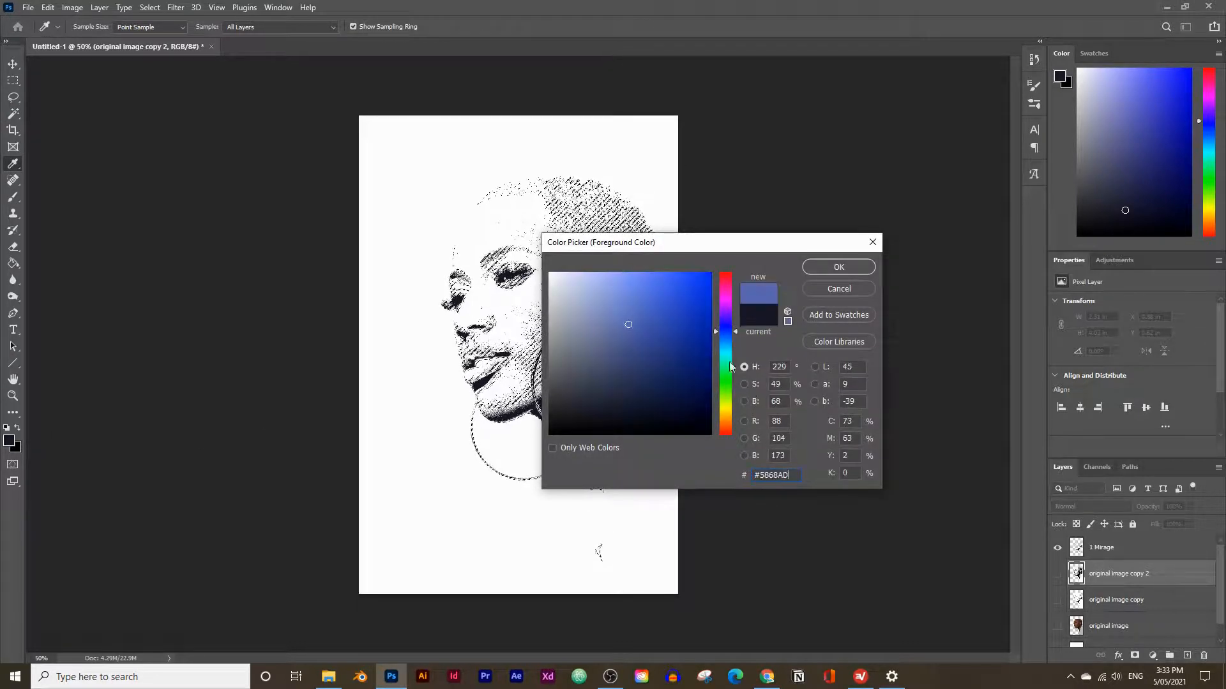
left_click(866, 267)
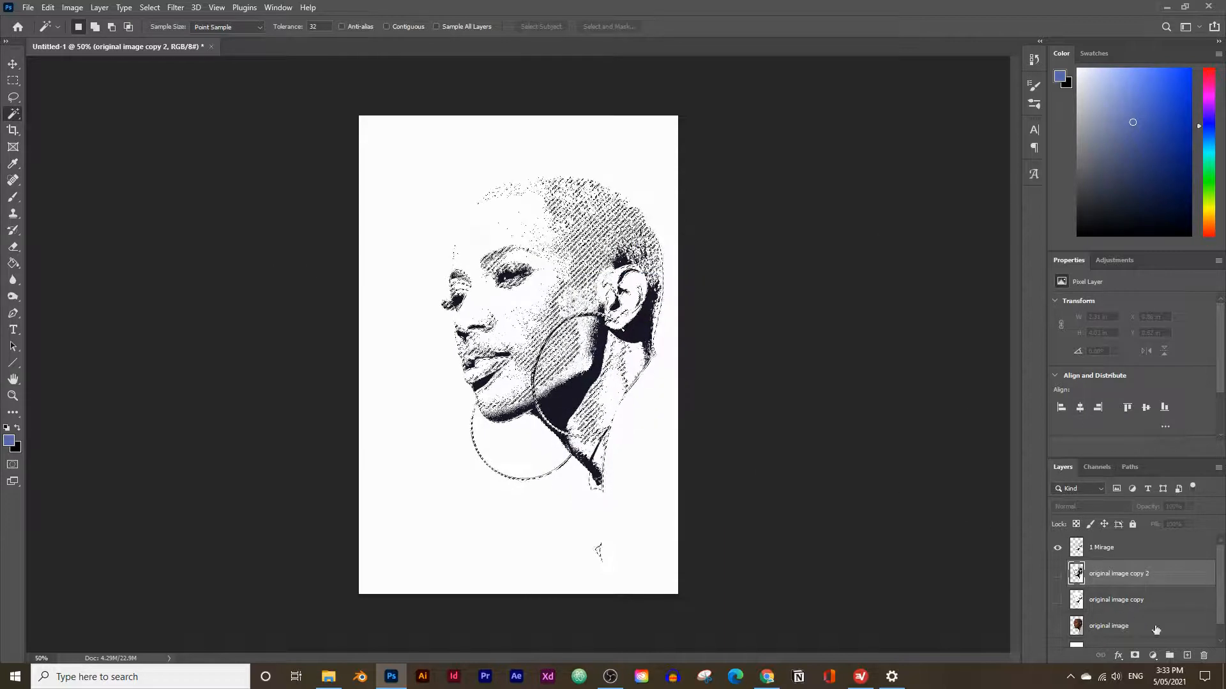
Create a new layer named "2 Scampi" below 1 Mirage, fill the selected areas on it with the foreground color, and deselect.
left_click(1188, 656)
double_click(1106, 574)
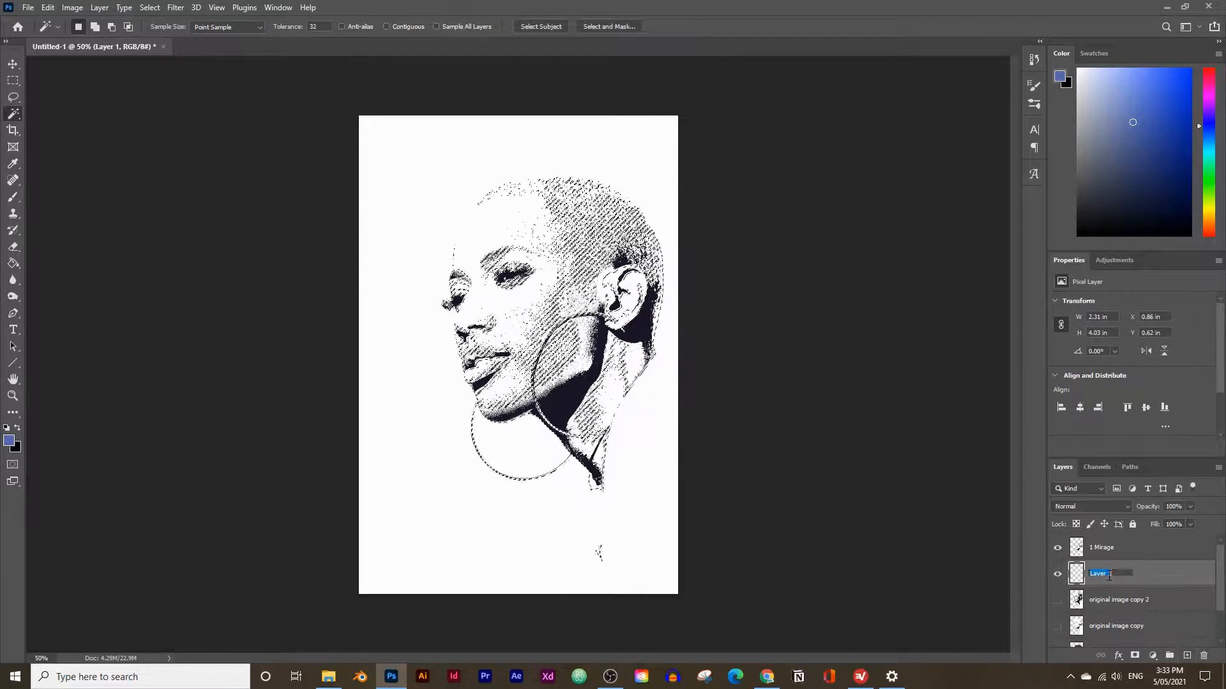
type("1")
key("BackSpace")
type("2")
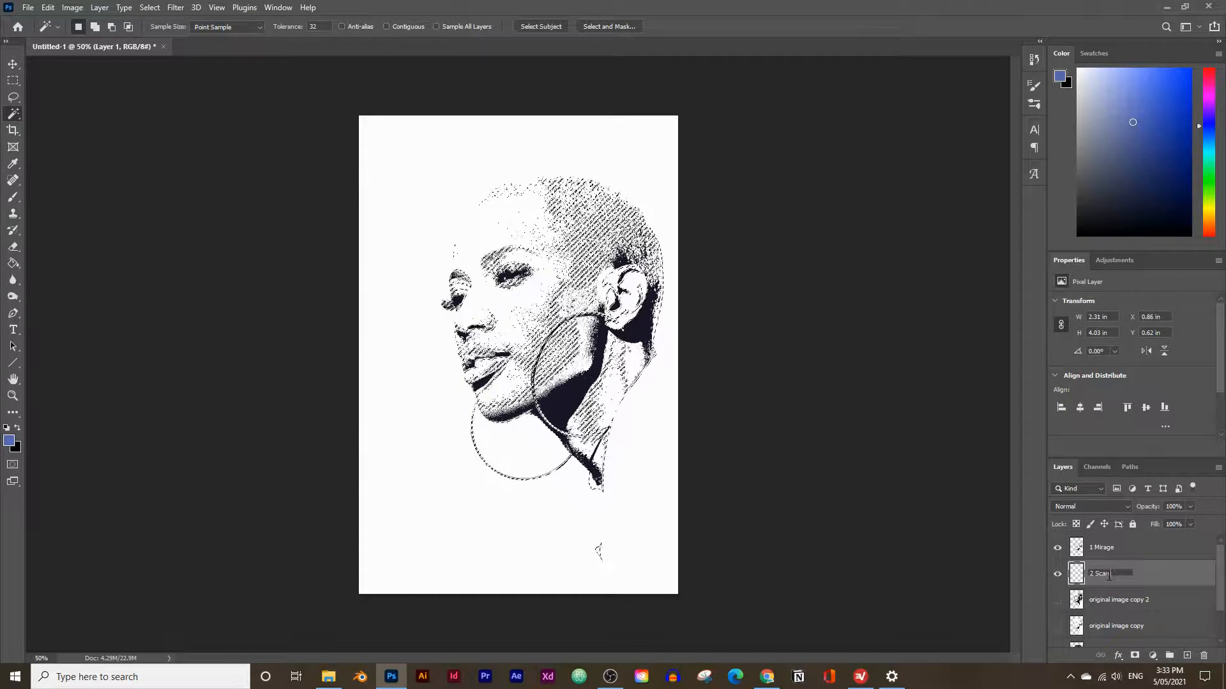
type(" Scampi")
key("Return")
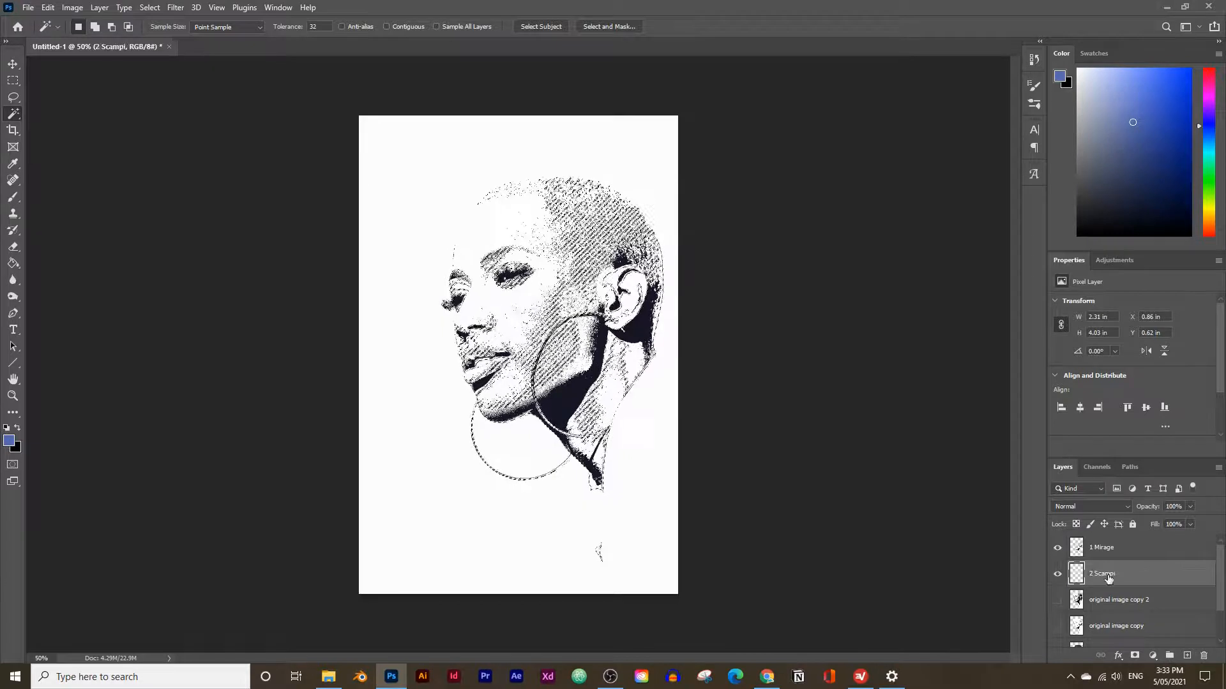
left_click(9, 267)
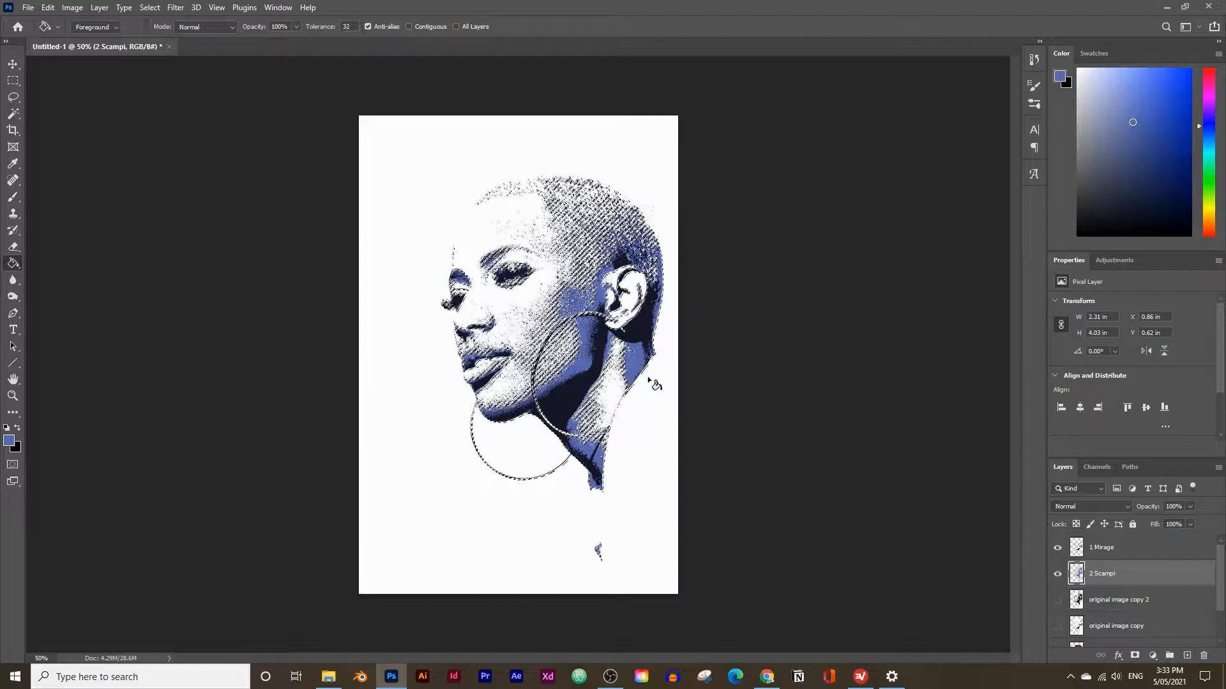
key("ctrl+d")
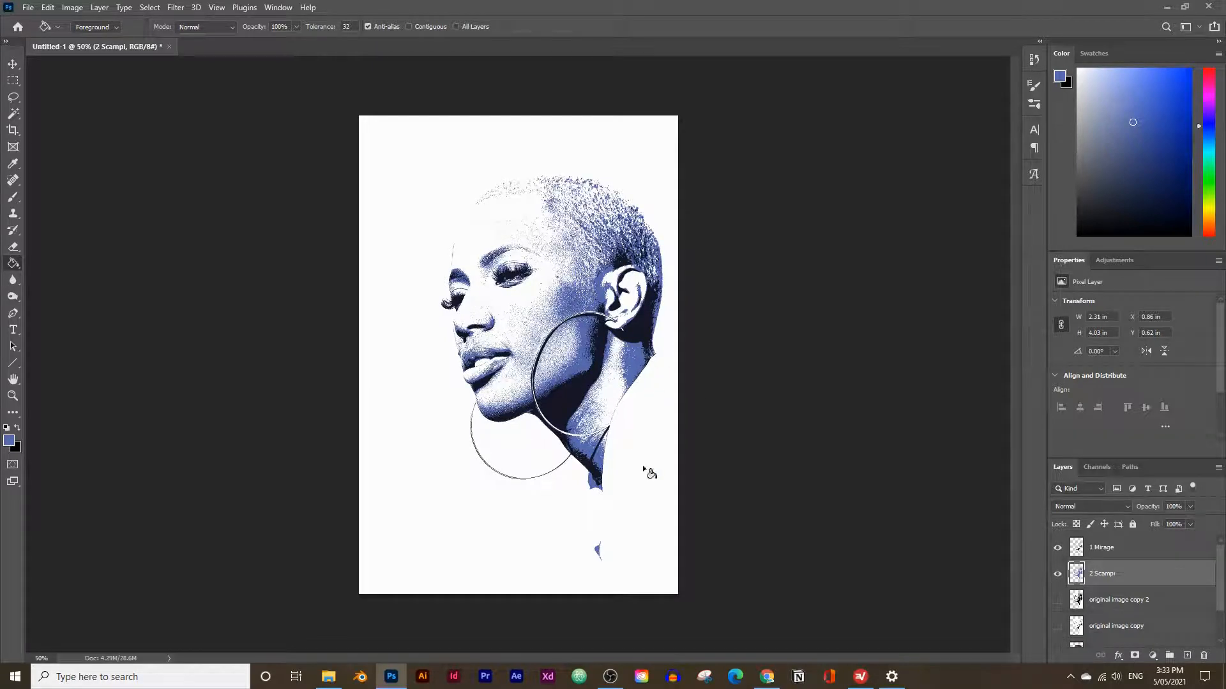
Duplicate the original image layer once more and make the new copy visible.
mouse_move(769, 671)
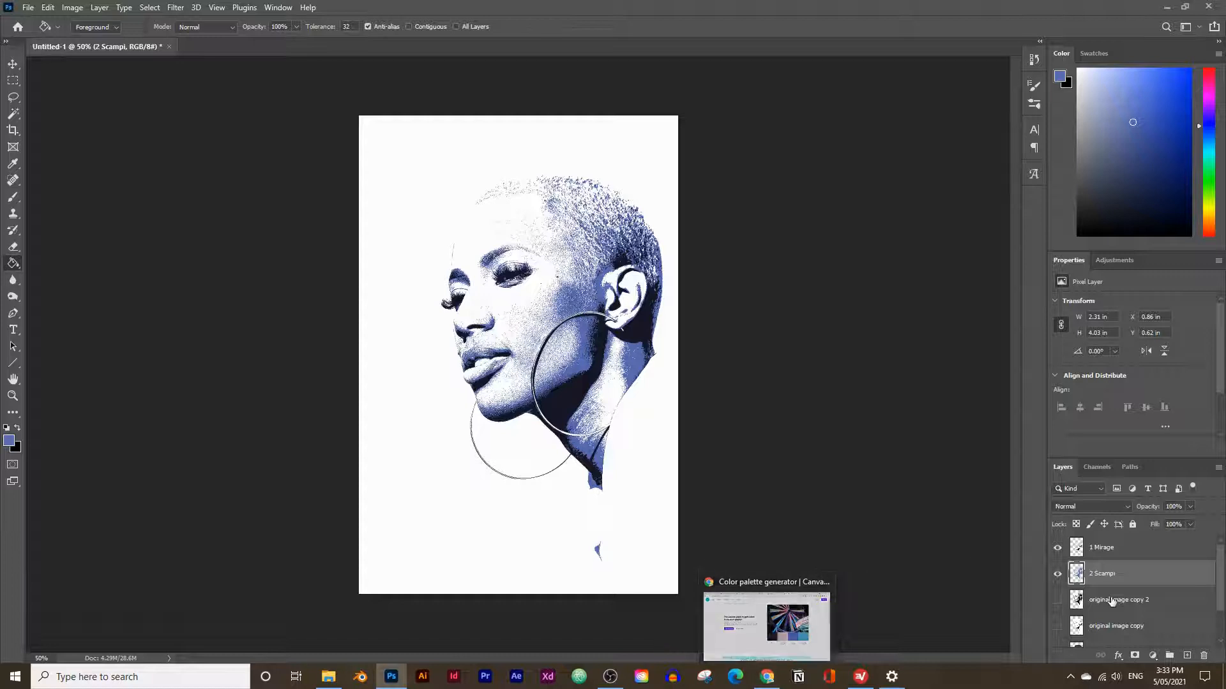
left_click(1112, 601)
scroll(1149, 600, "down", 1)
left_click_drag(1151, 614, 1186, 656)
left_click(1057, 609)
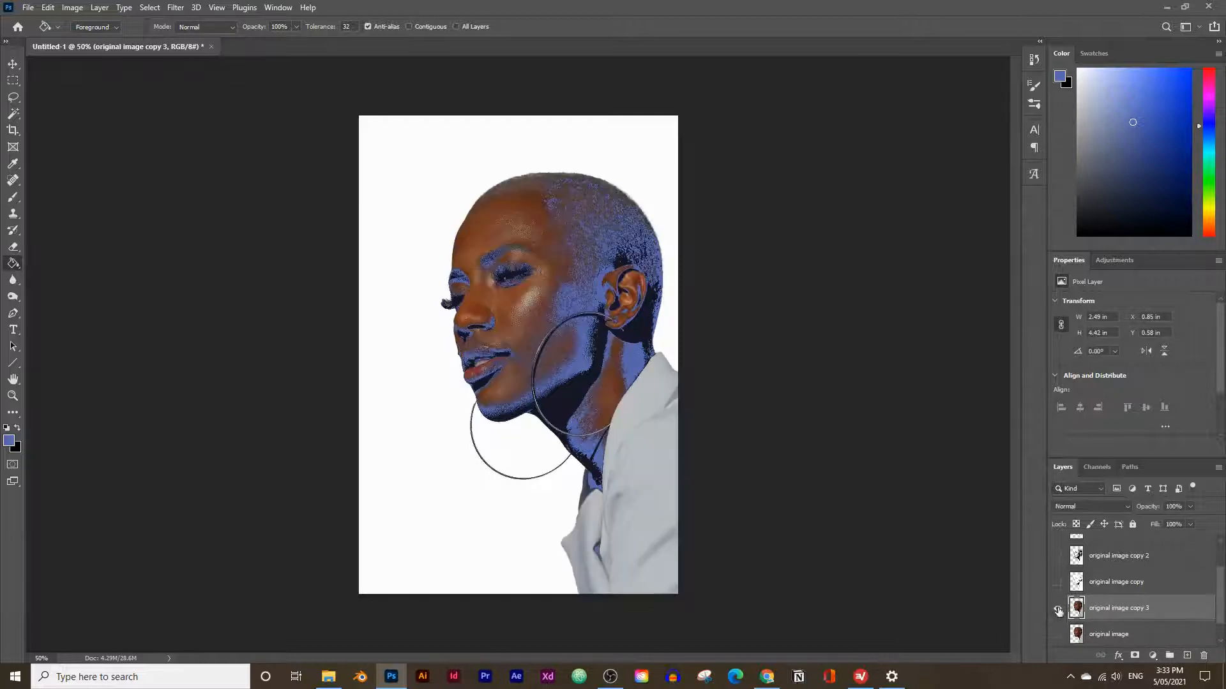
Apply a Threshold adjustment with level 88 to the original image copy 3 layer.
left_click(69, 9)
mouse_move(94, 41)
left_click(253, 214)
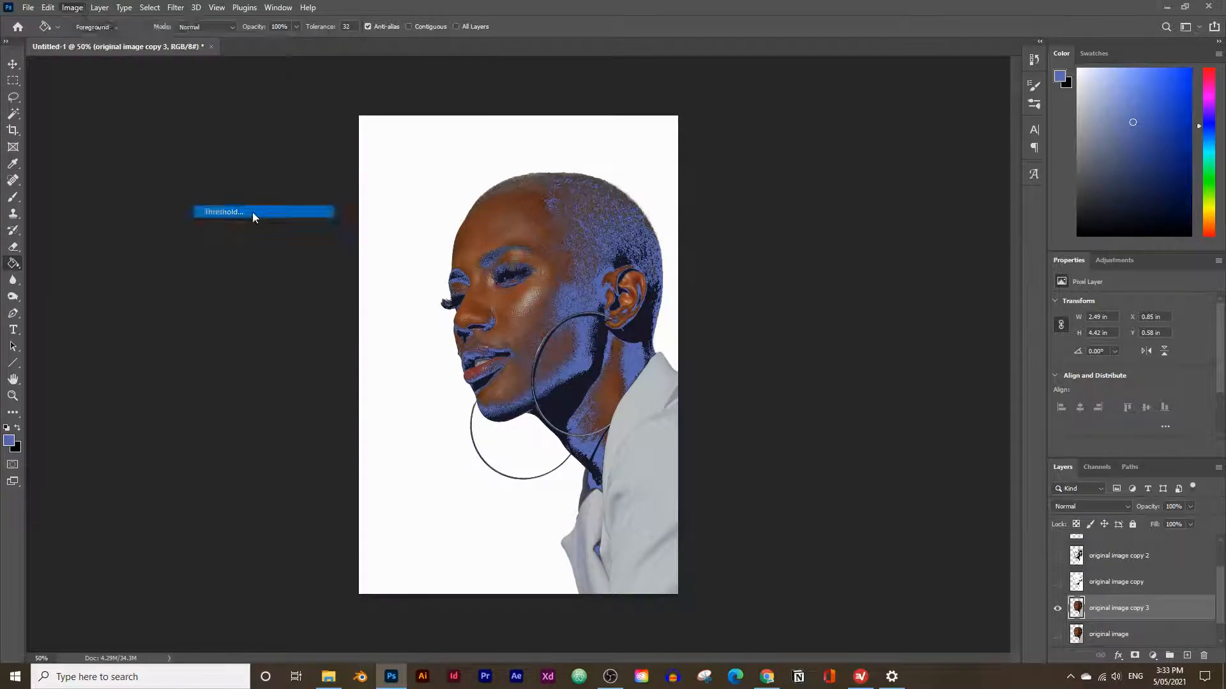
left_click_drag(826, 308, 814, 309)
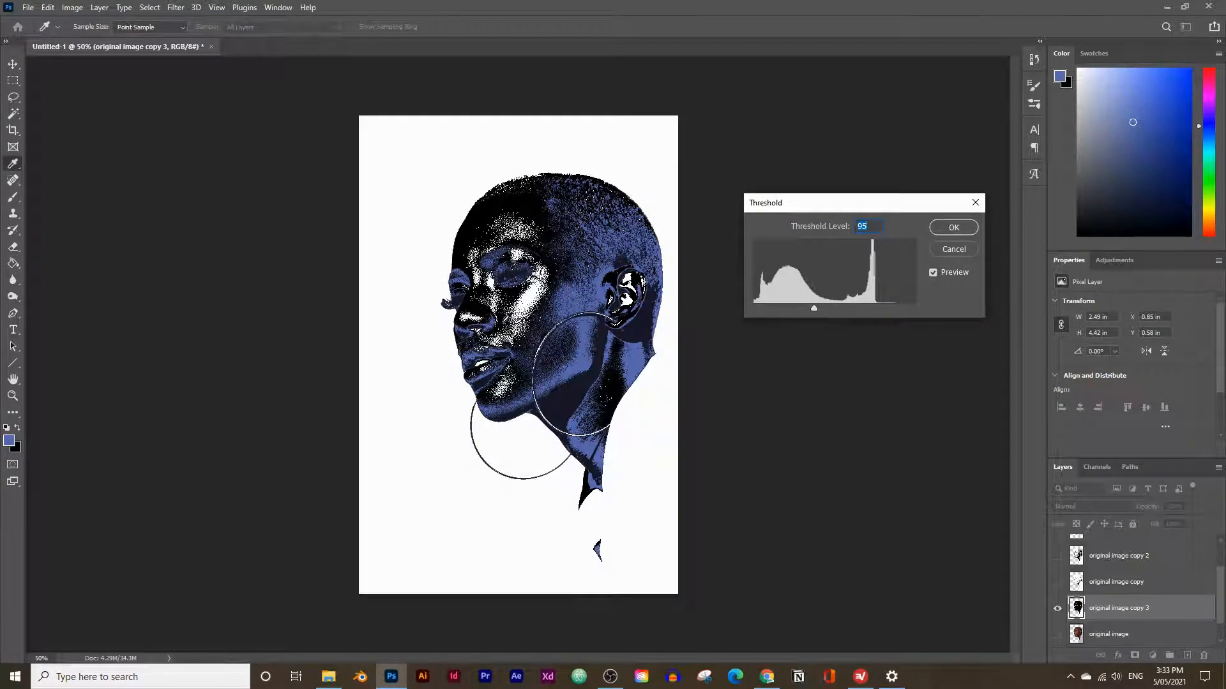
left_click_drag(810, 308, 810, 309)
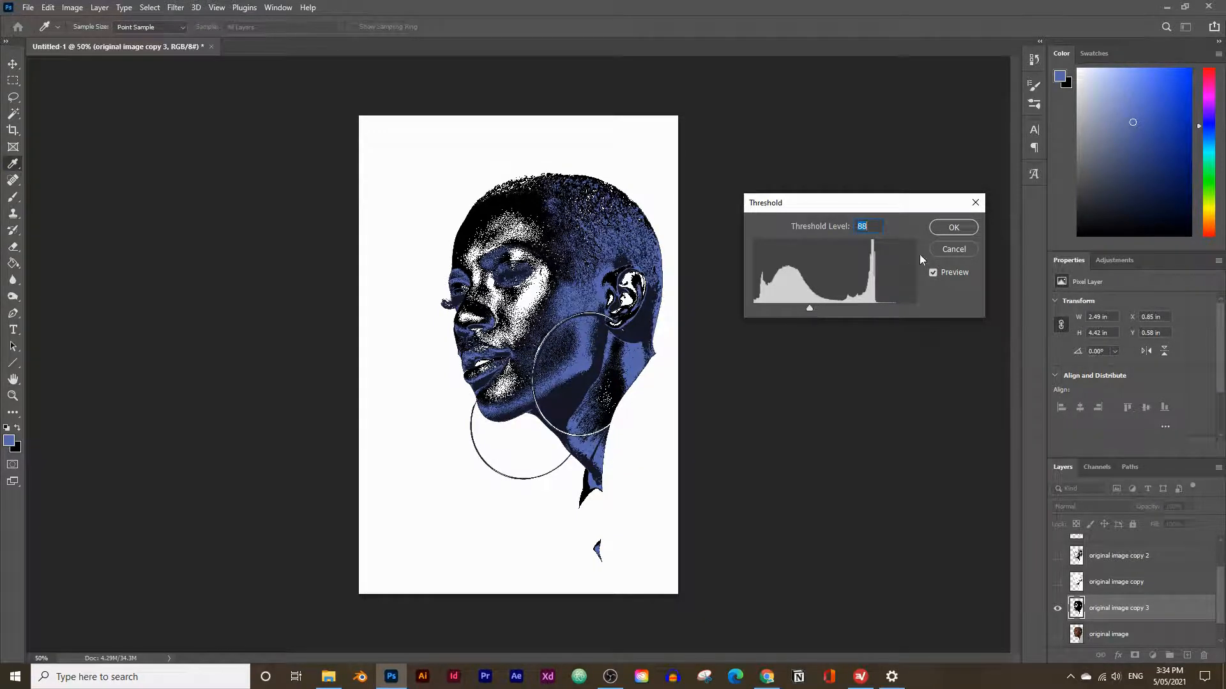
left_click(953, 227)
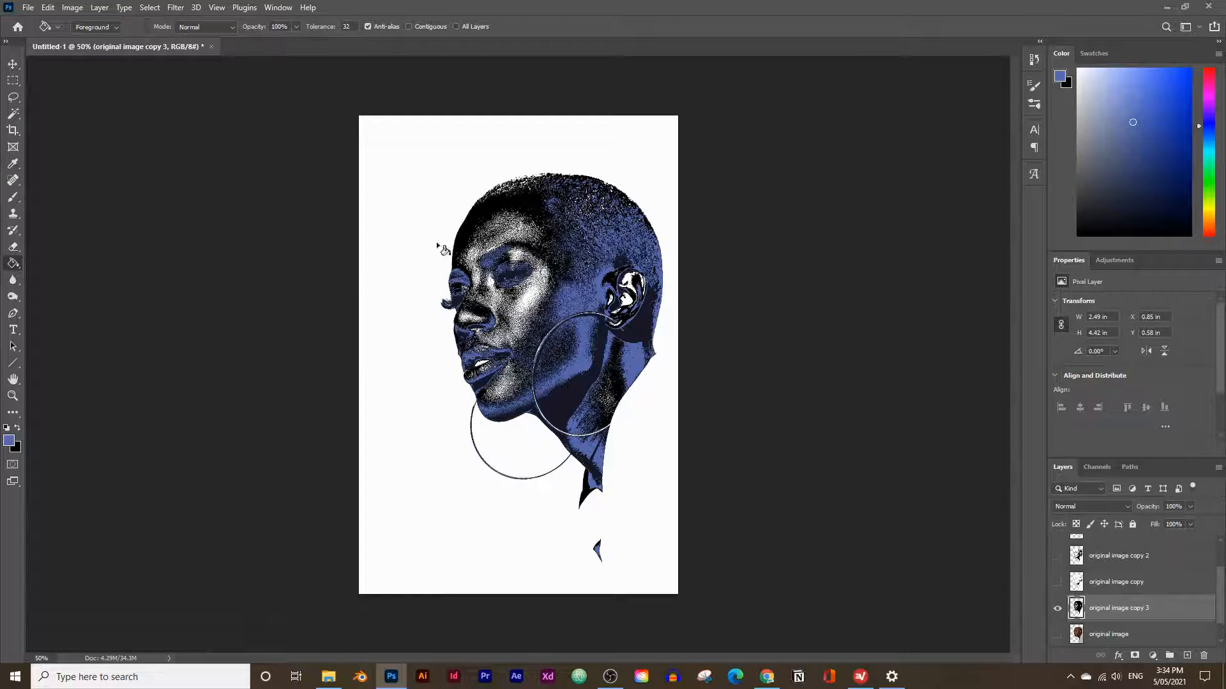
Select all black areas of original image copy 3 with the Magic Wand, then hide that layer.
left_click(12, 113)
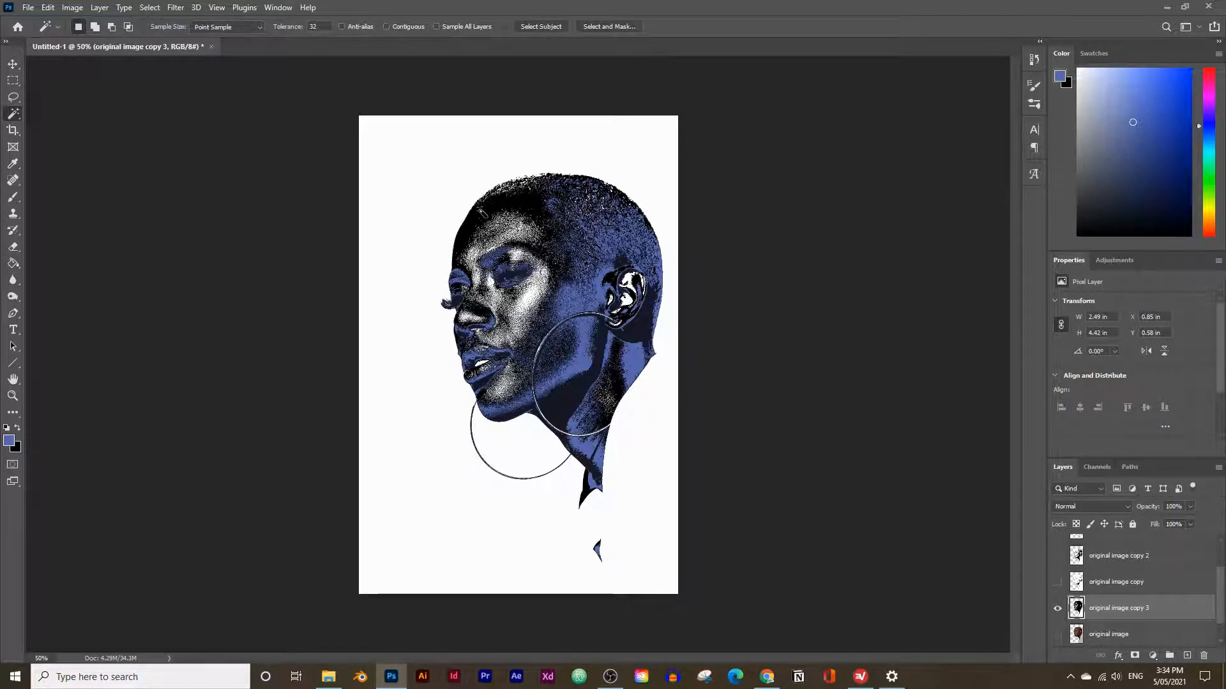
left_click(482, 213)
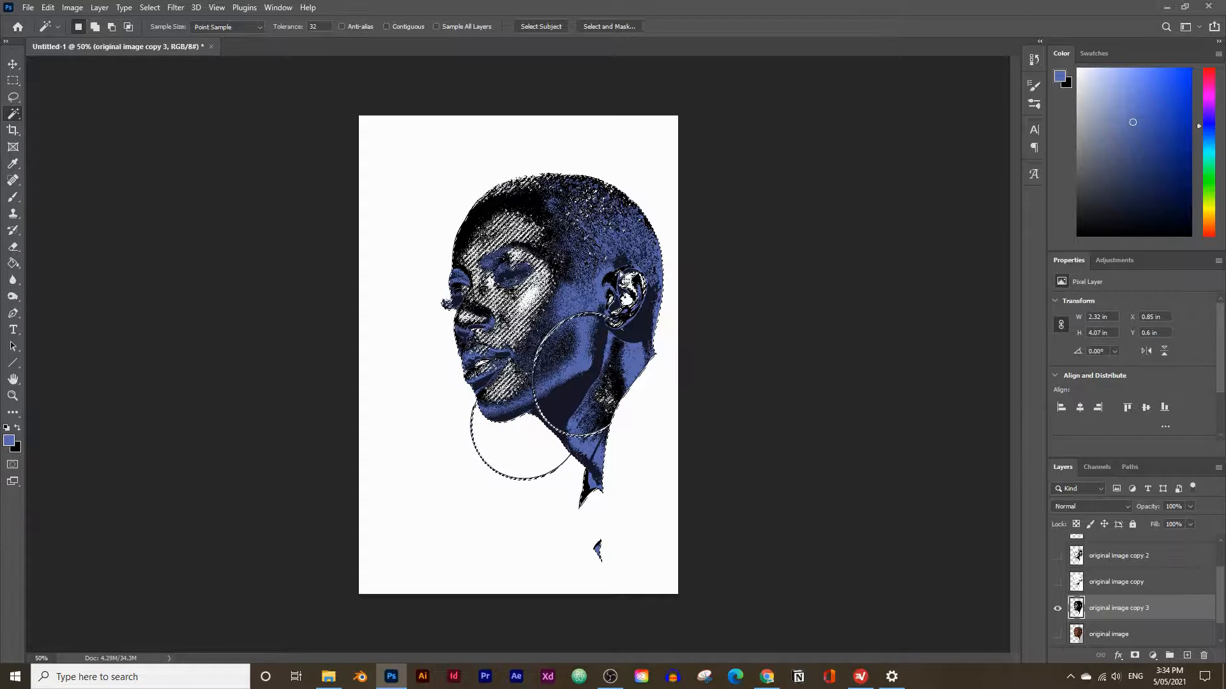
left_click(1058, 609)
Add a new empty layer between the 2 Scampi layer and original image copy 2.
scroll(1111, 601, "up", 2)
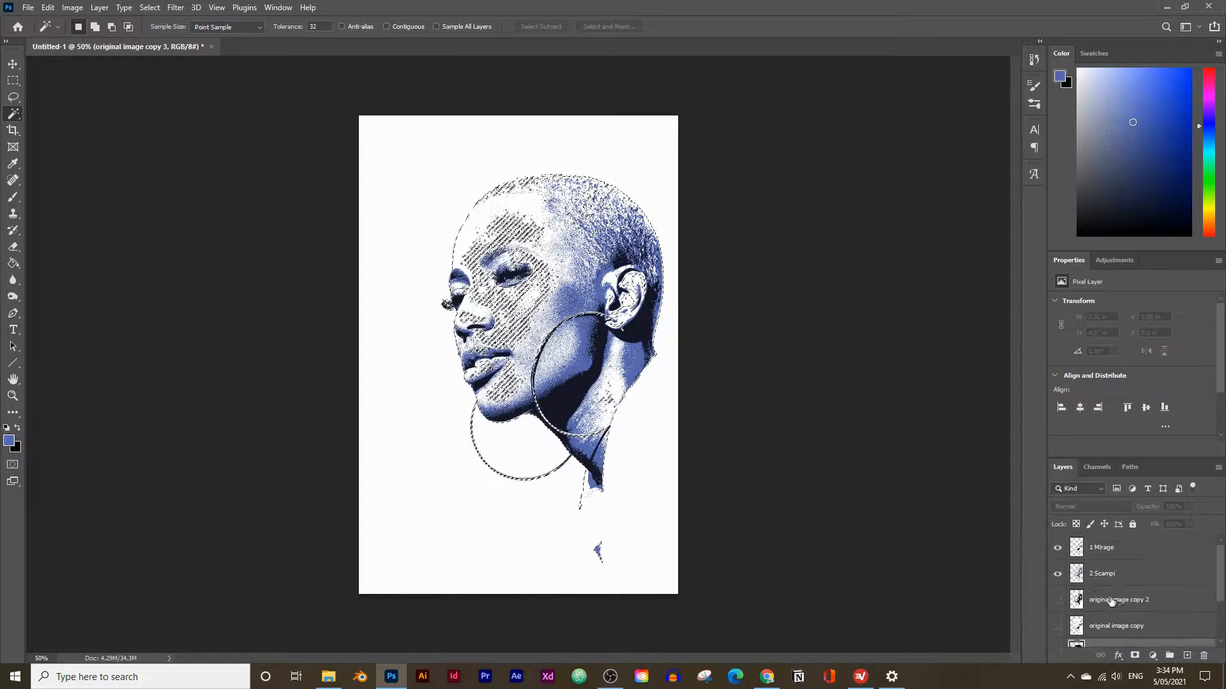
left_click(1125, 601)
left_click(1186, 656)
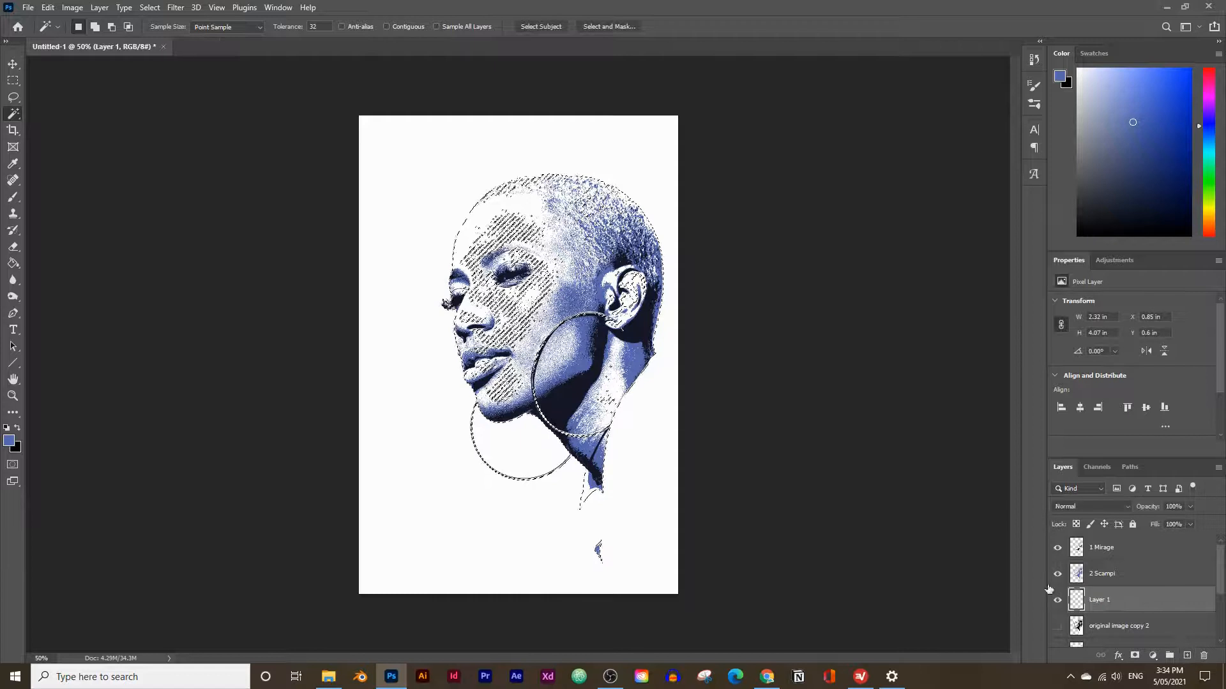
Copy the Fountain Blue color #5DABC8 from the Canva palette in the browser and return to Photoshop.
mouse_move(767, 676)
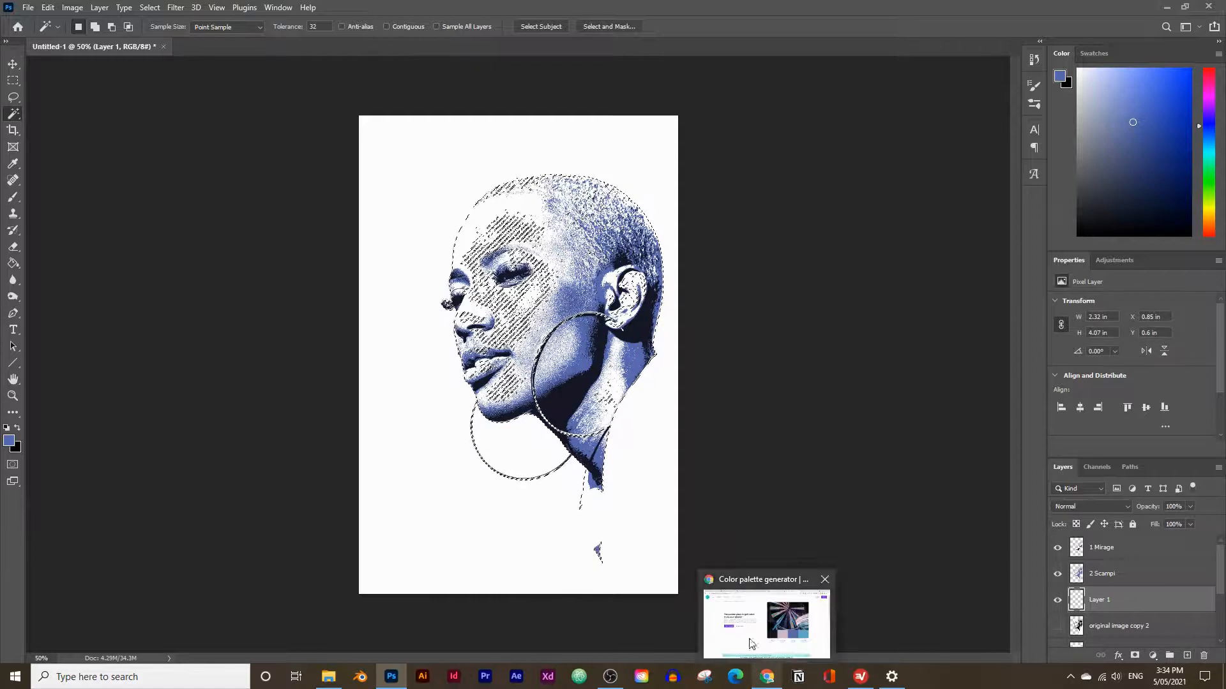
left_click(754, 641)
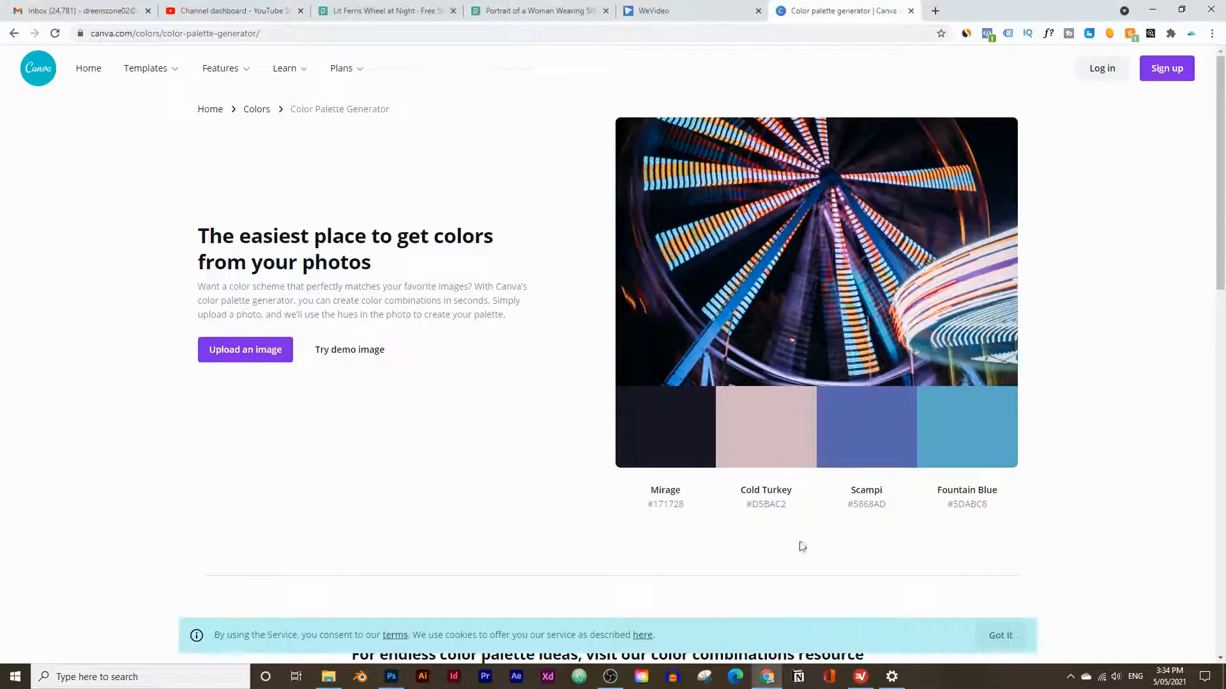
left_click(969, 432)
left_click(392, 676)
Rename the new layer below 2 Scampi as "3 Fountain Blue".
double_click(1098, 600)
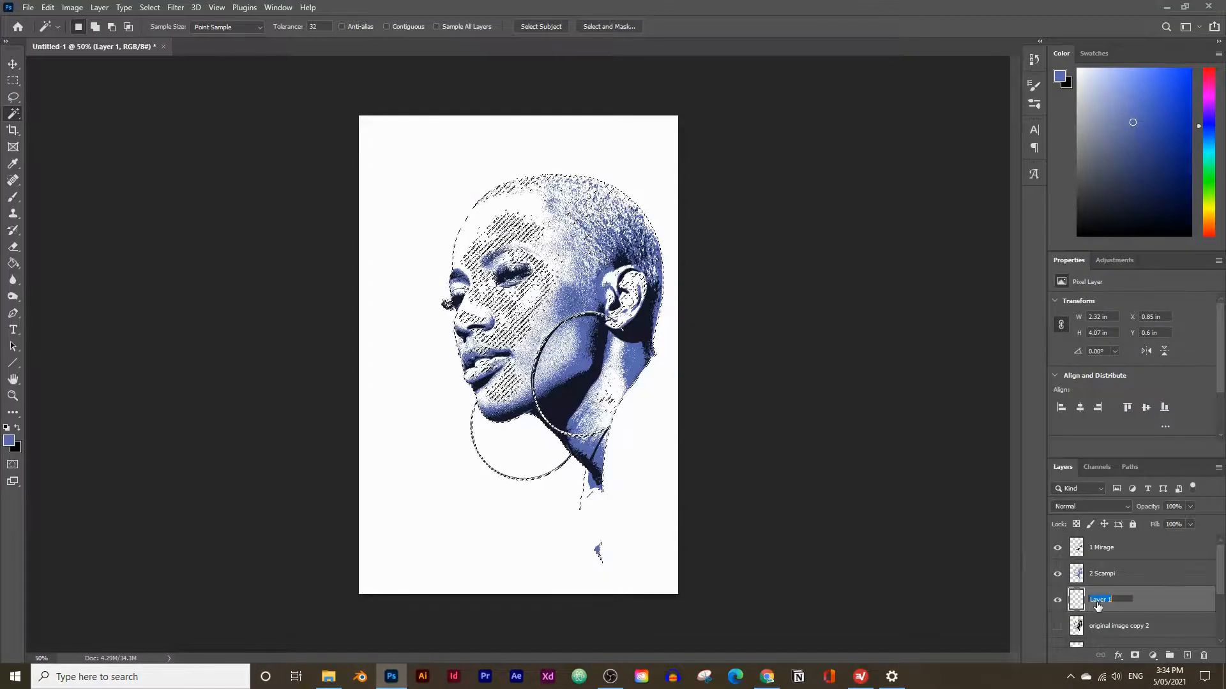
type("3")
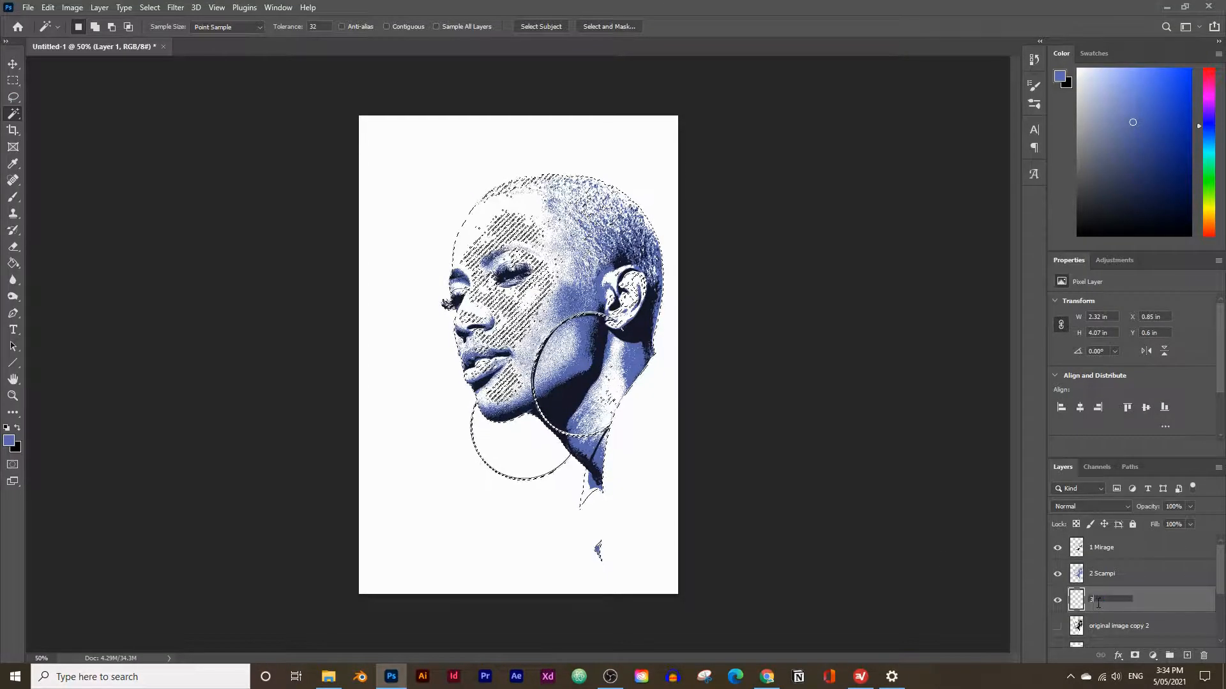
type(" Fountain Blue")
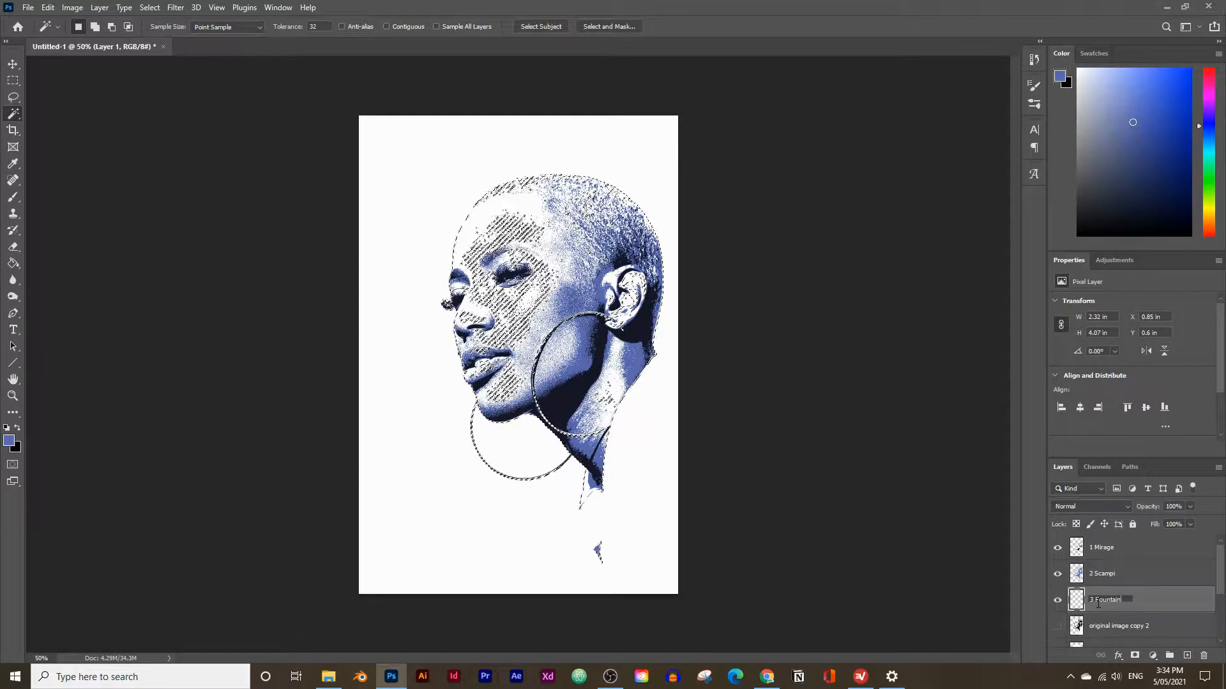
key("Return")
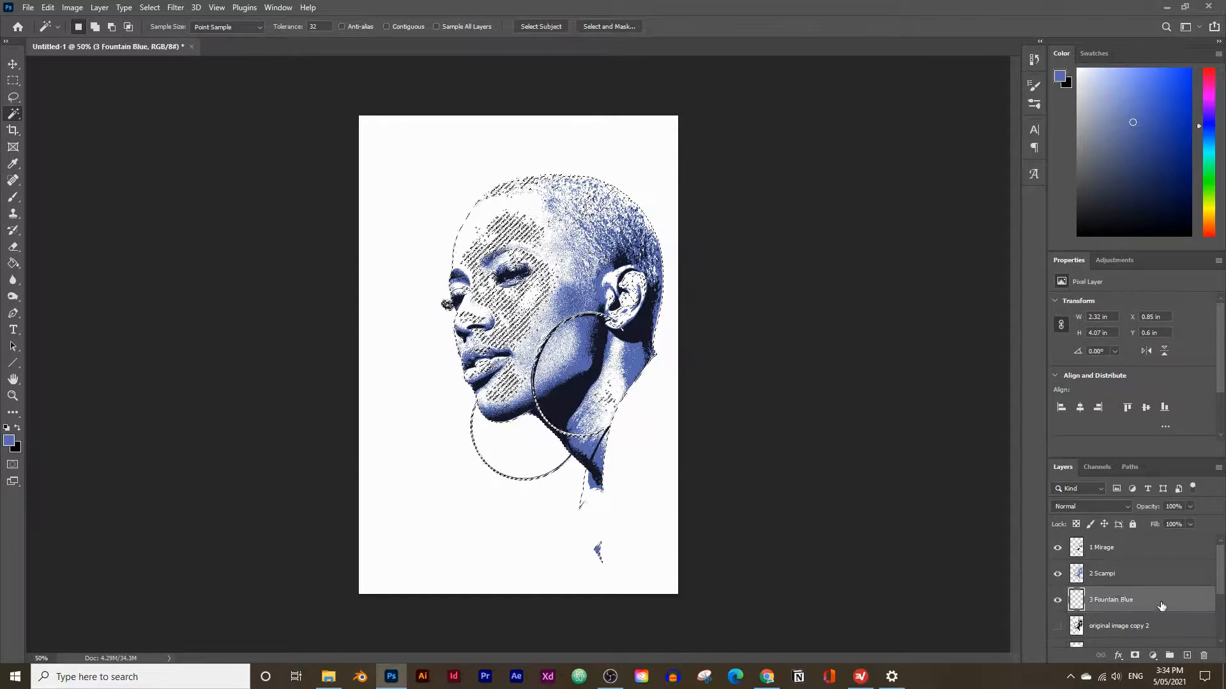
Set the foreground color to #5DABC8.
left_click(7, 438)
type("#5DABC8")
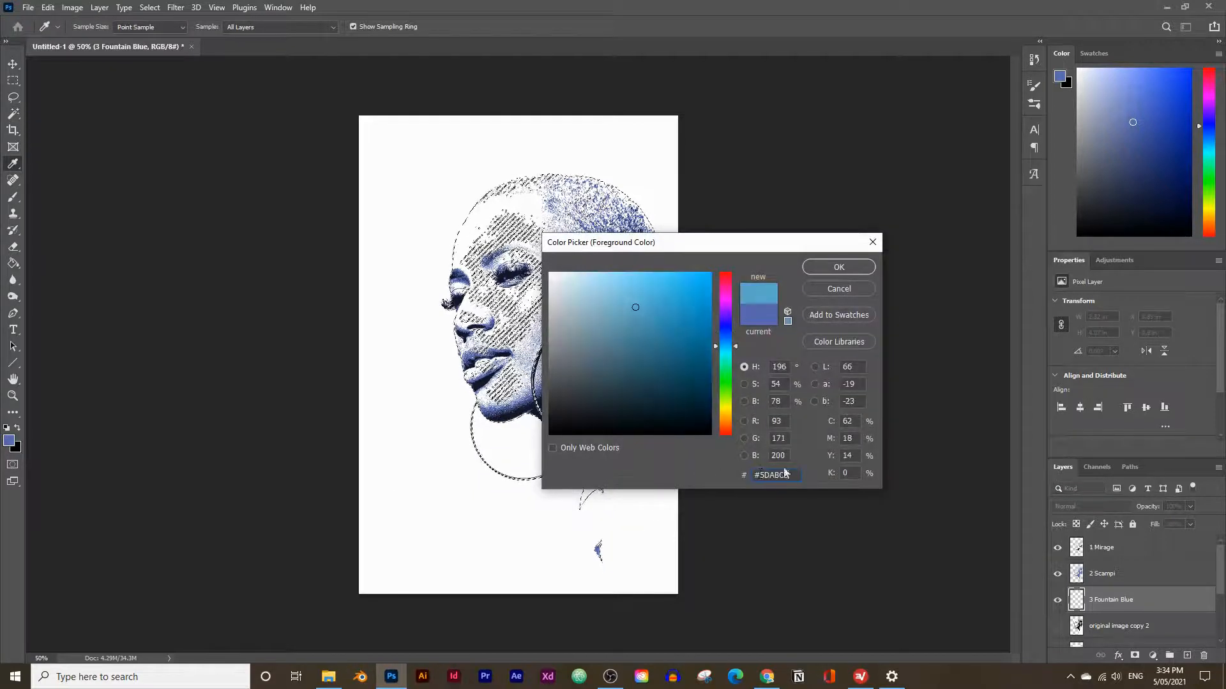
left_click(836, 268)
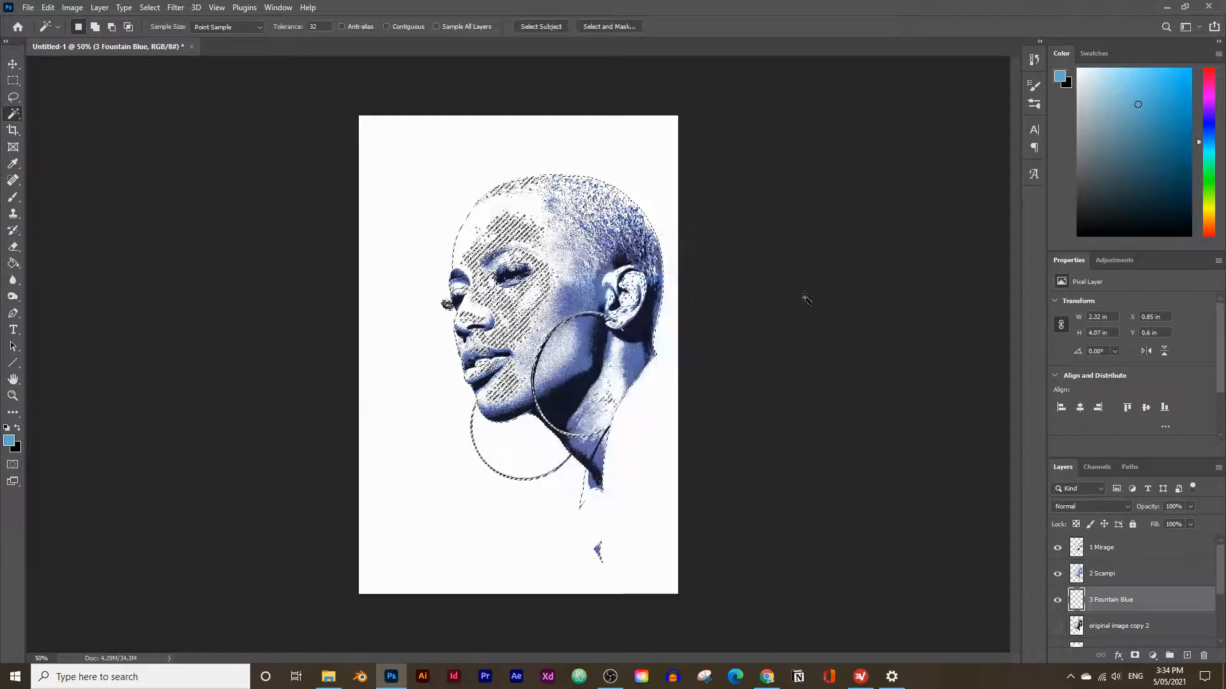
Fill the selection on the 3 Fountain Blue layer with the foreground blue using the Paint Bucket, and deselect.
left_click(7, 268)
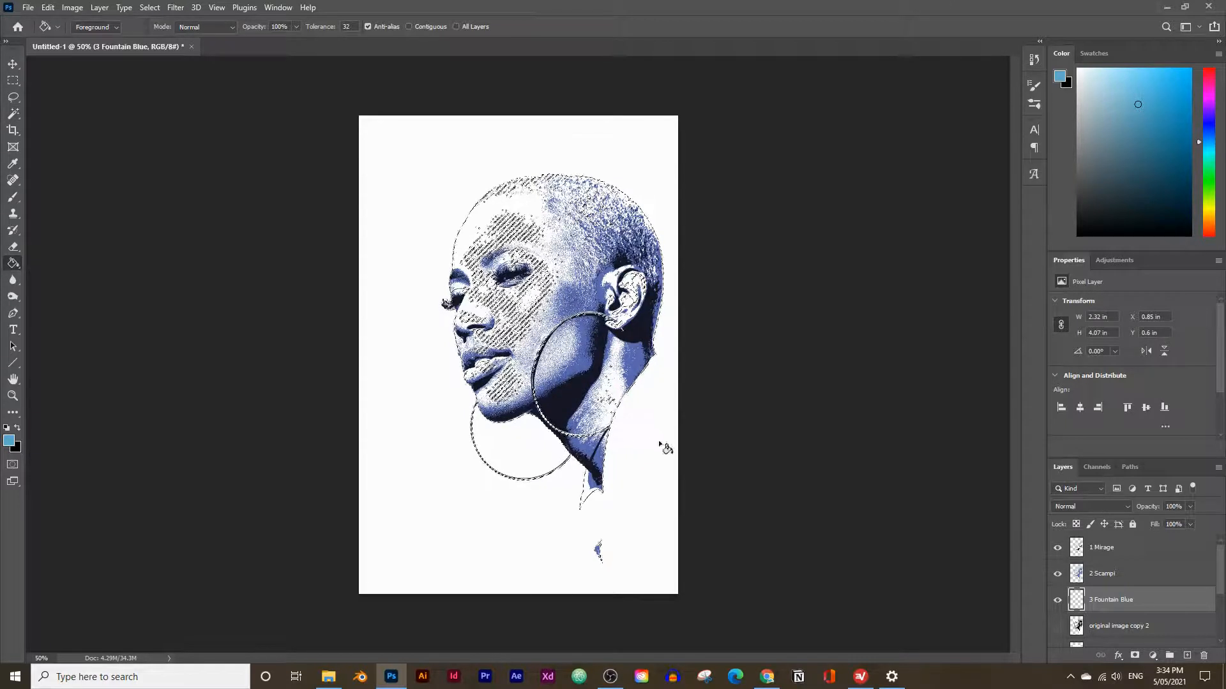
left_click(645, 376)
key("ctrl+d")
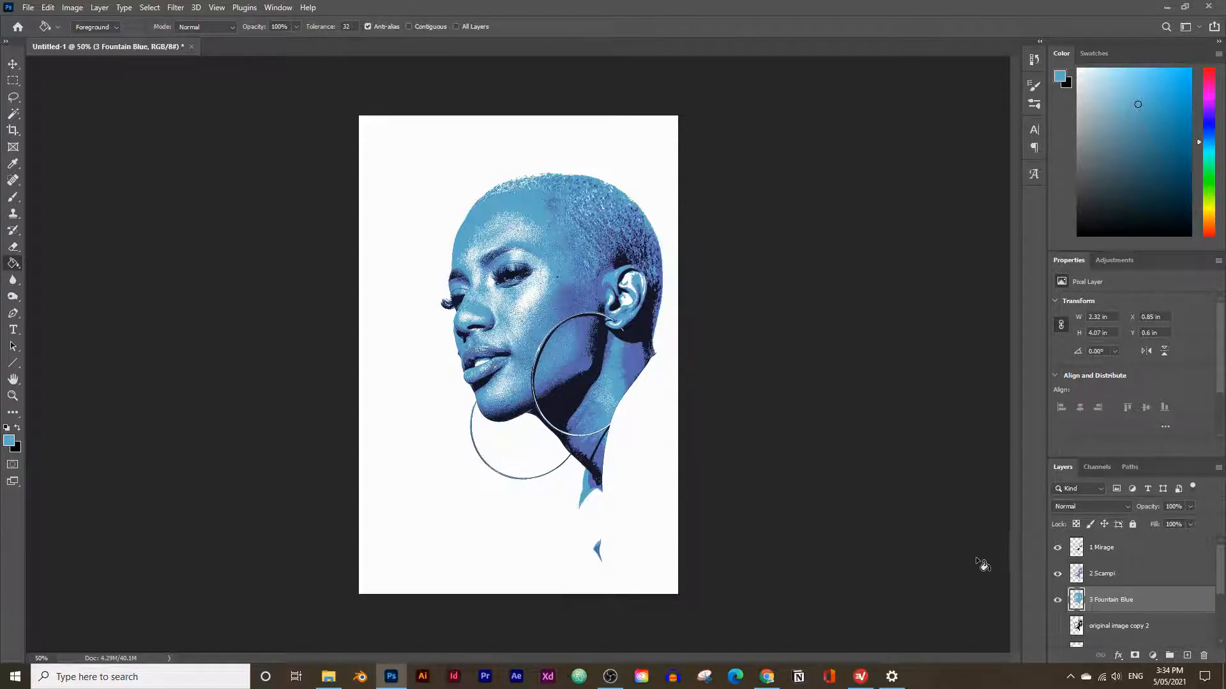
Undo the deselection and delete the 3 Fountain Blue layer.
key("ctrl+z")
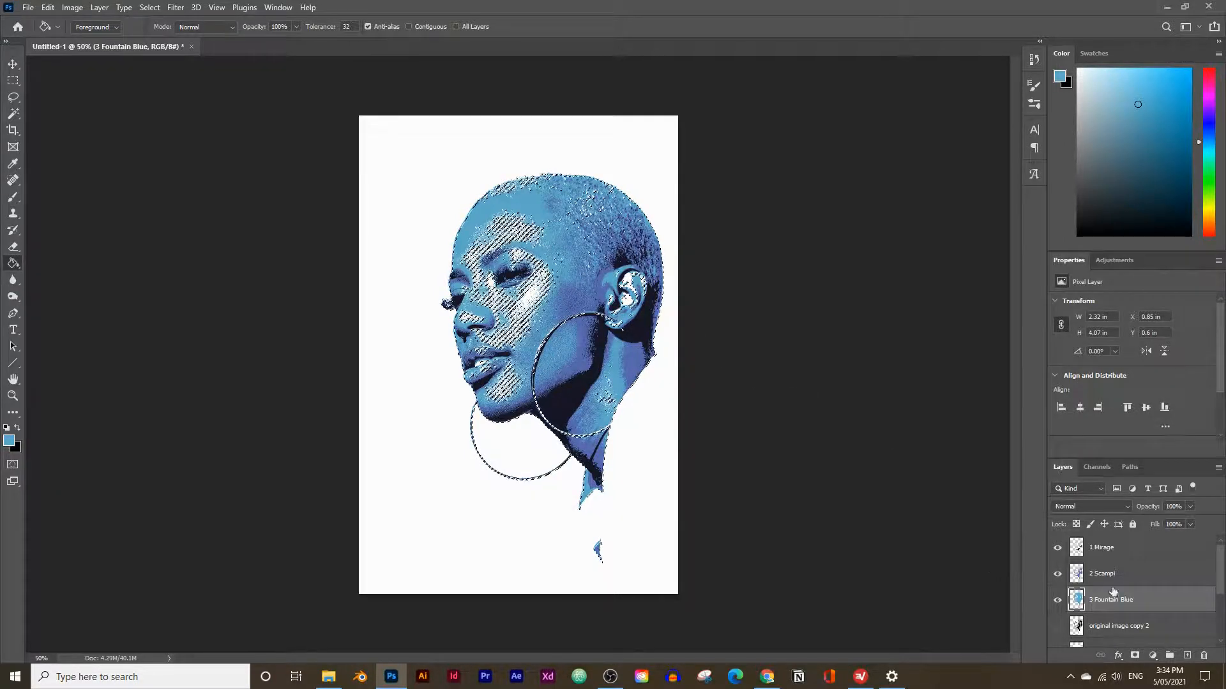
left_click_drag(1145, 606, 1187, 633)
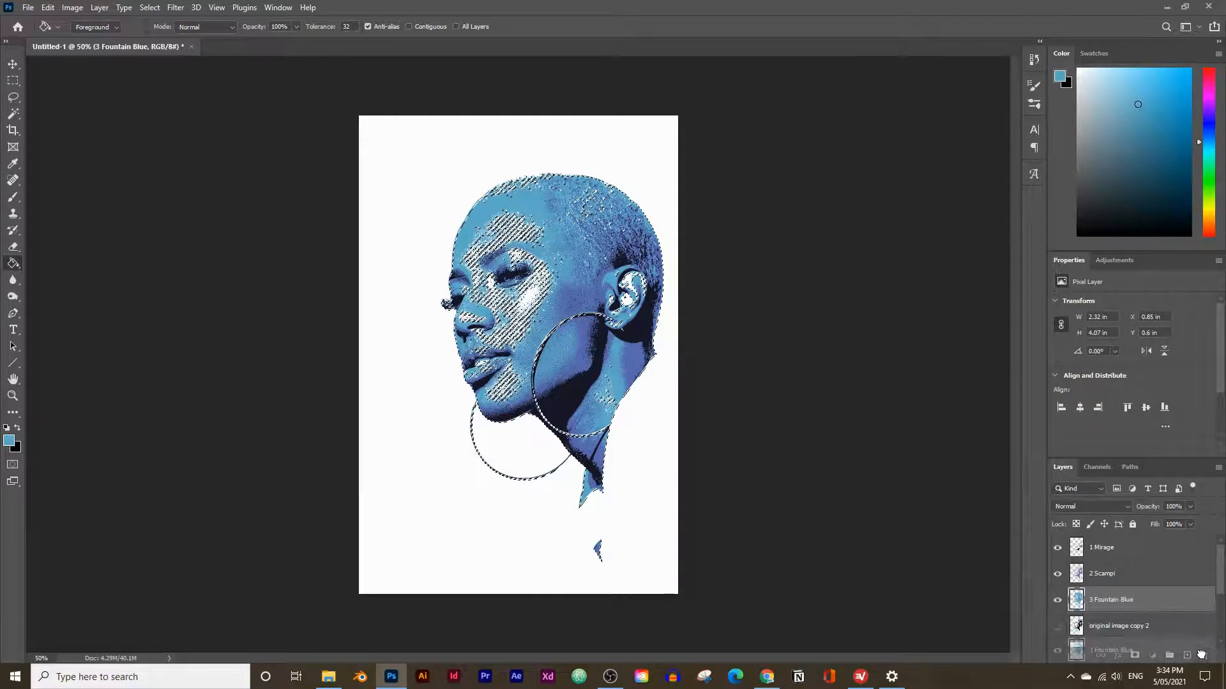
left_click_drag(1201, 655, 1203, 655)
Duplicate the original image layer as original image copy 4, make the copy visible, and clear the selection.
scroll(1145, 586, "down", 3)
left_click_drag(1131, 614, 1187, 656)
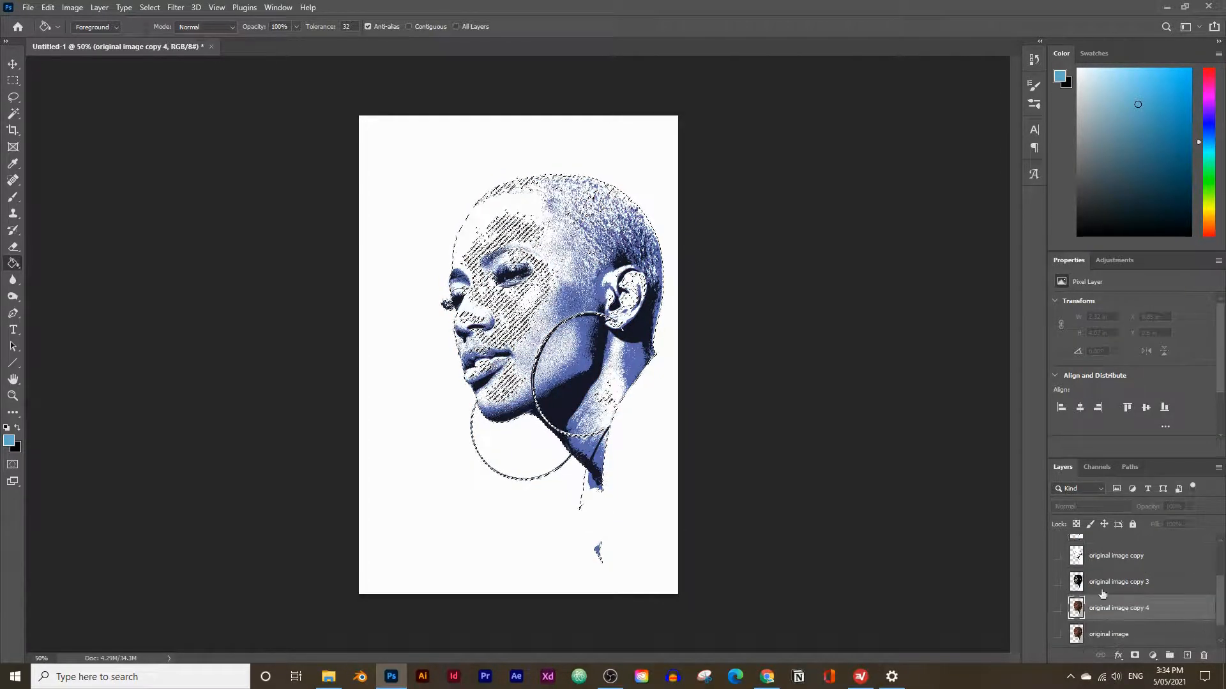
left_click(1058, 609)
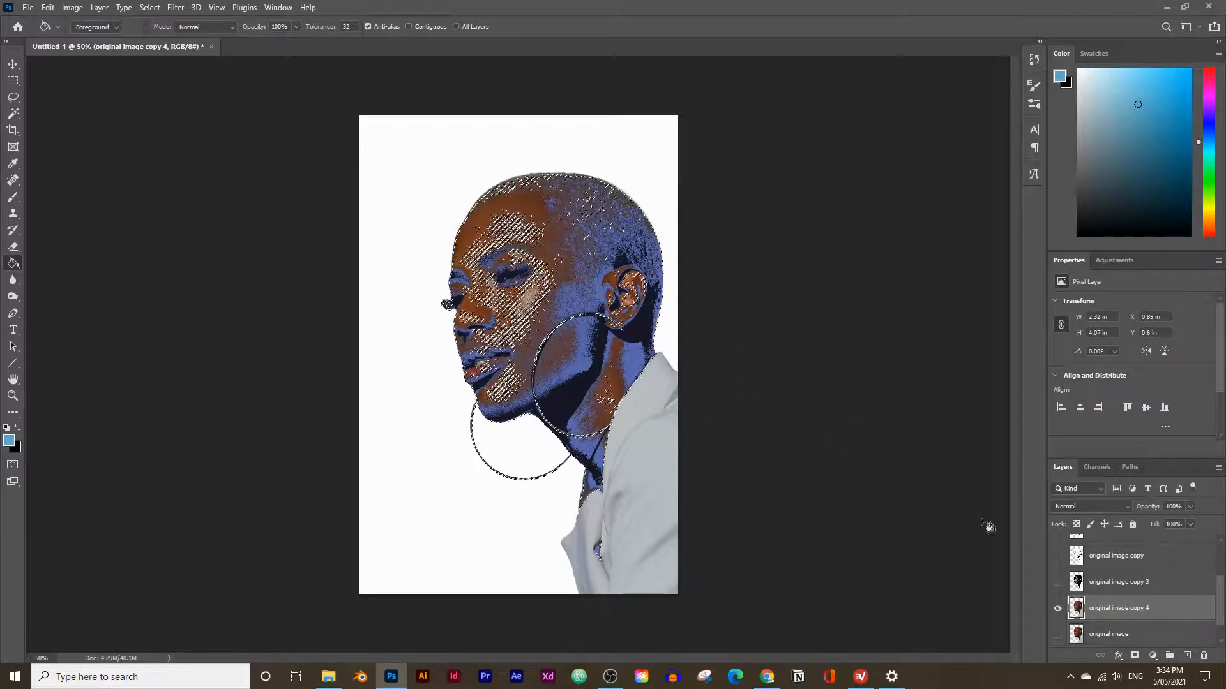
key("ctrl+d")
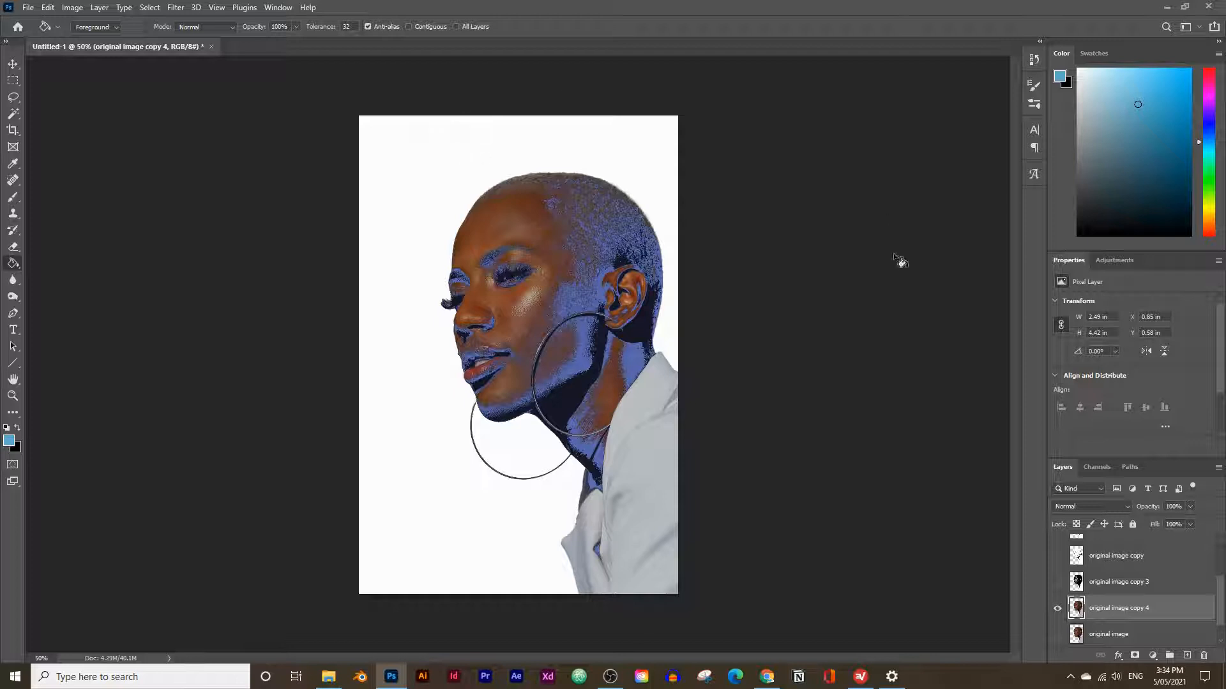
Apply a Threshold adjustment with level 67 to original image copy 4.
left_click(80, 6)
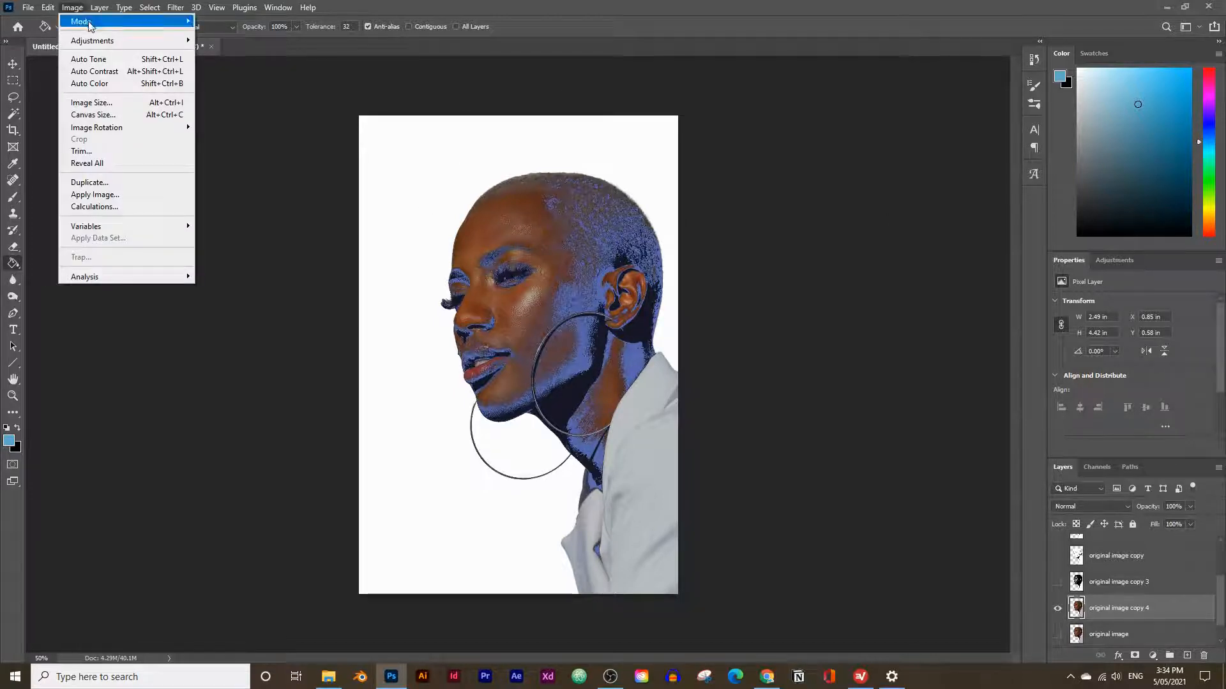
mouse_move(96, 42)
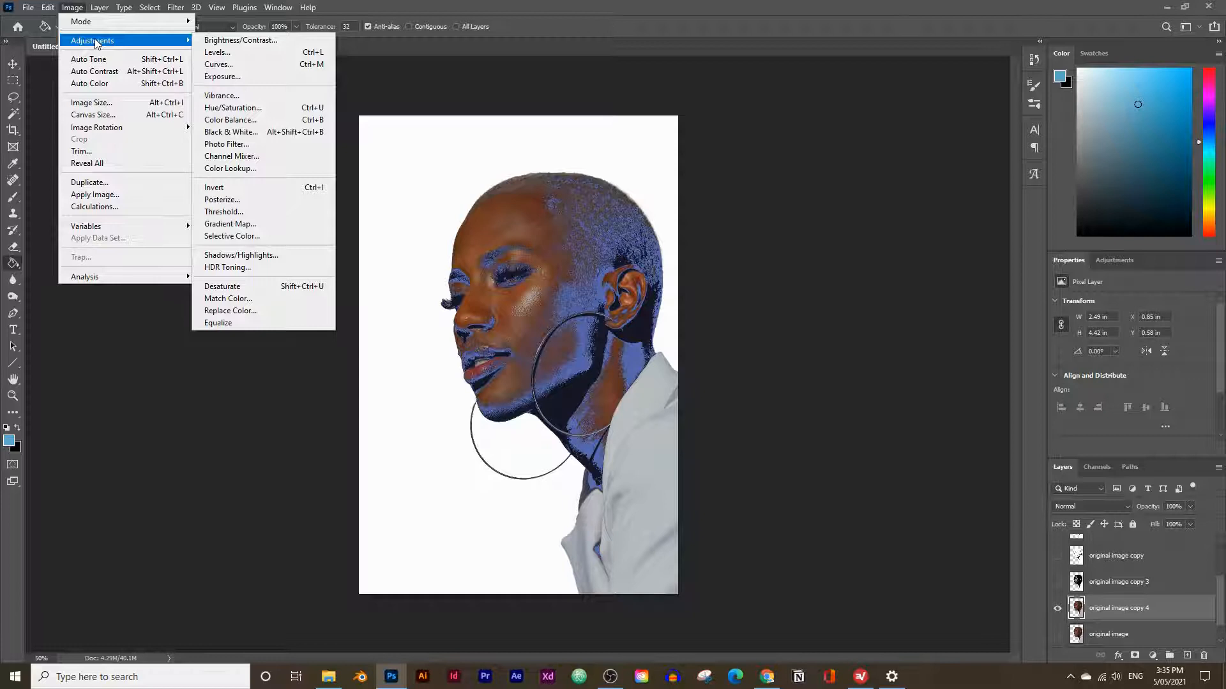
left_click(238, 212)
left_click_drag(834, 309, 796, 307)
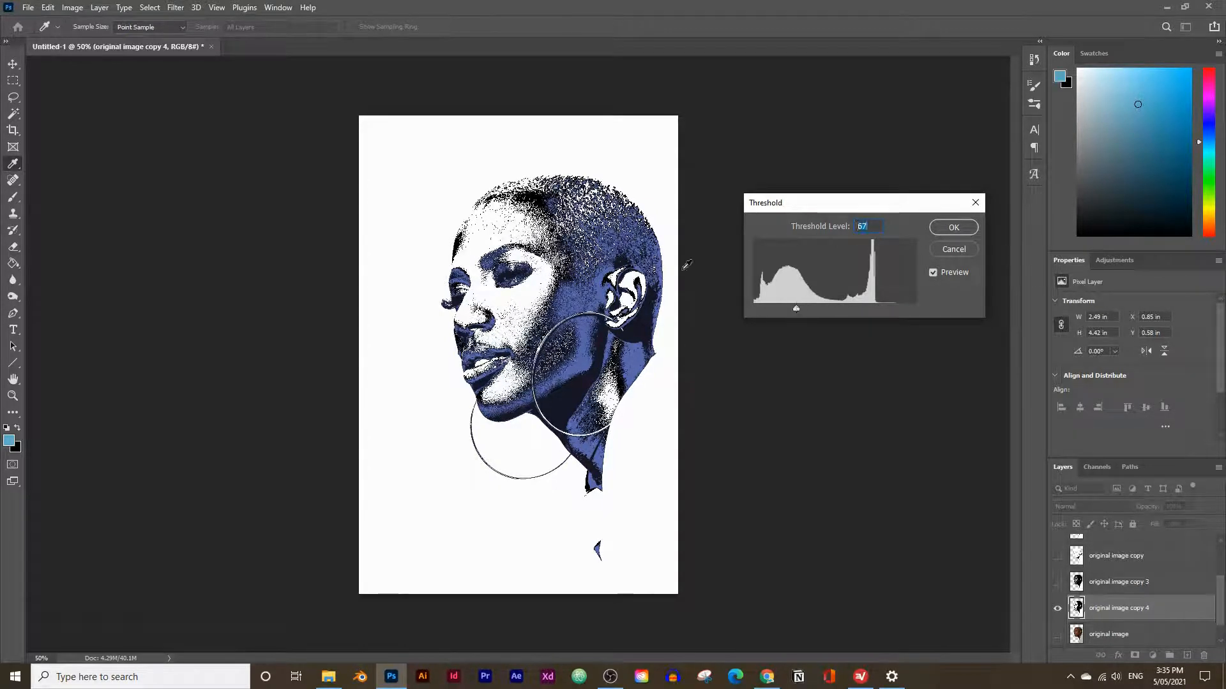
left_click(954, 227)
key("g")
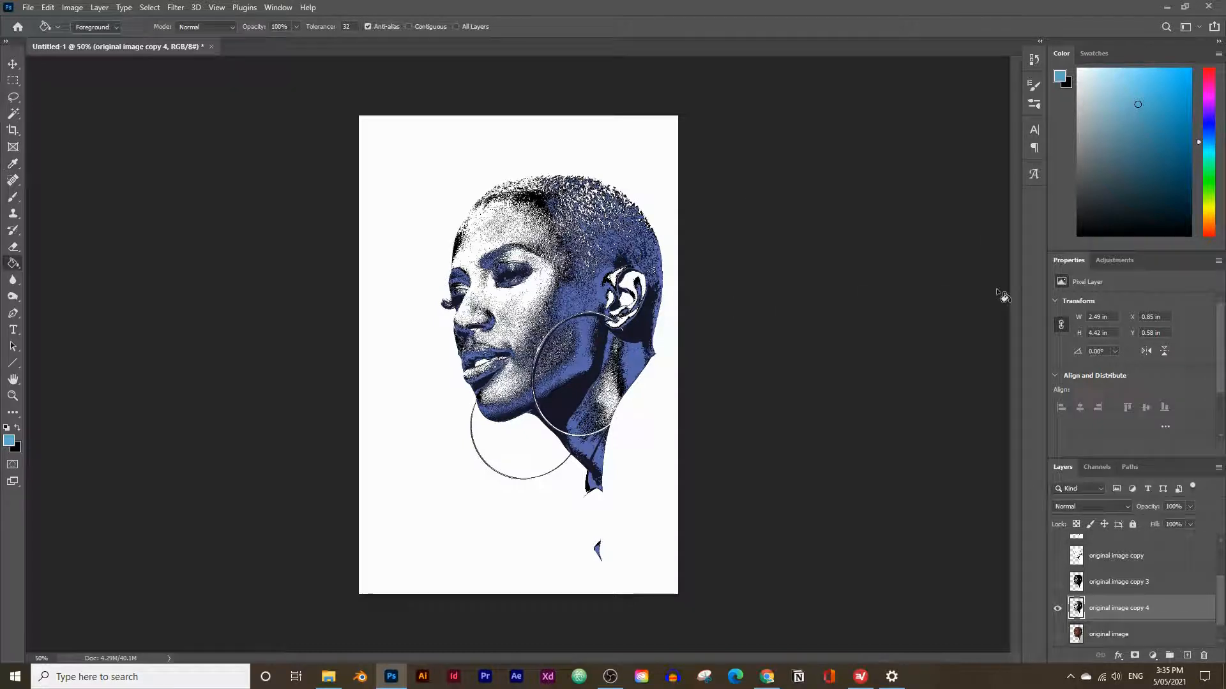
Copy the Scampi color from the Canva palette in the browser and return to Photoshop.
left_click(762, 681)
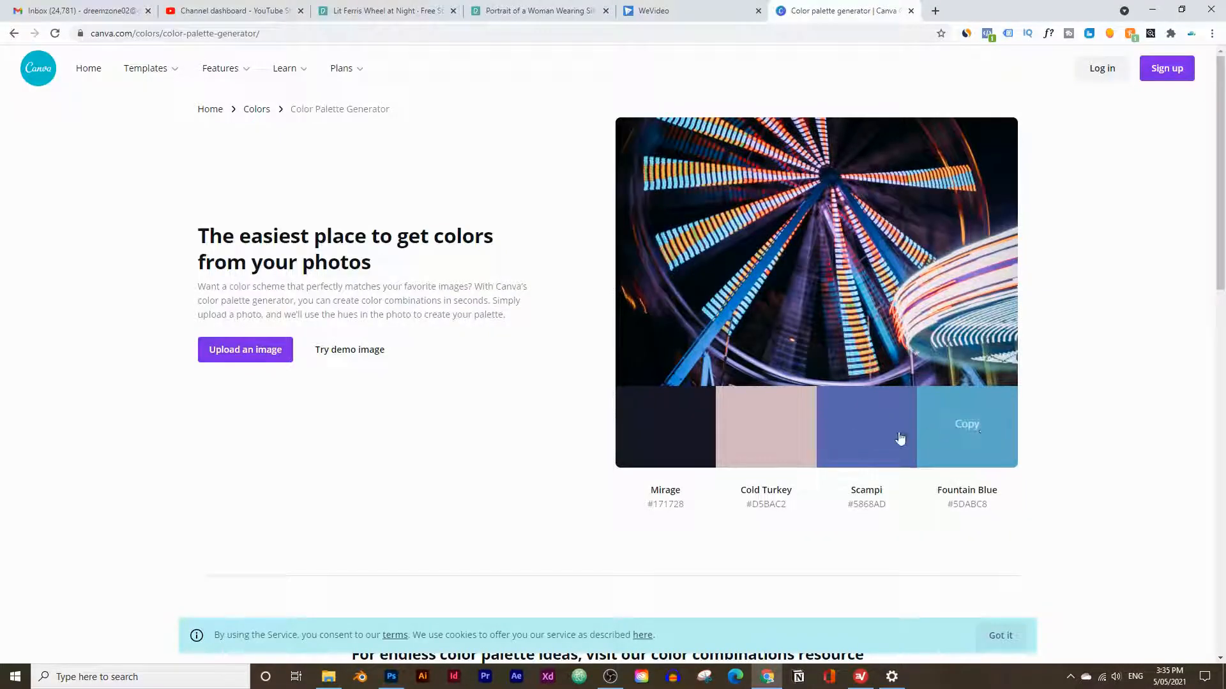
left_click(869, 433)
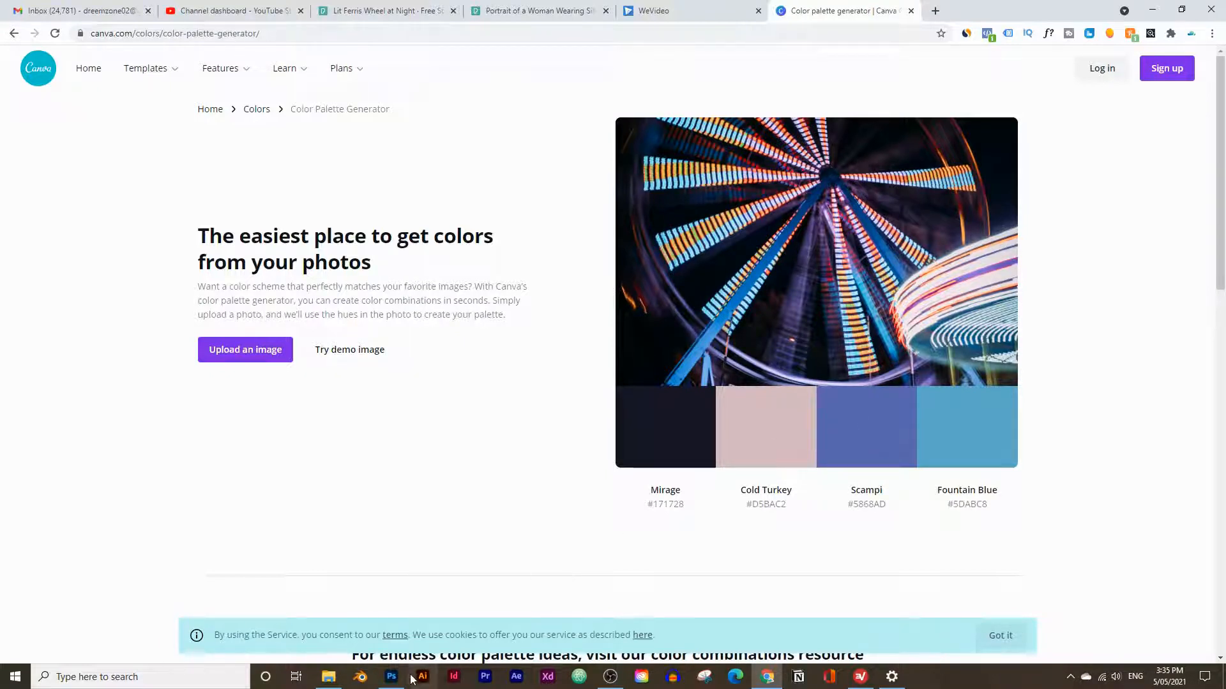
mouse_move(391, 677)
left_click(399, 635)
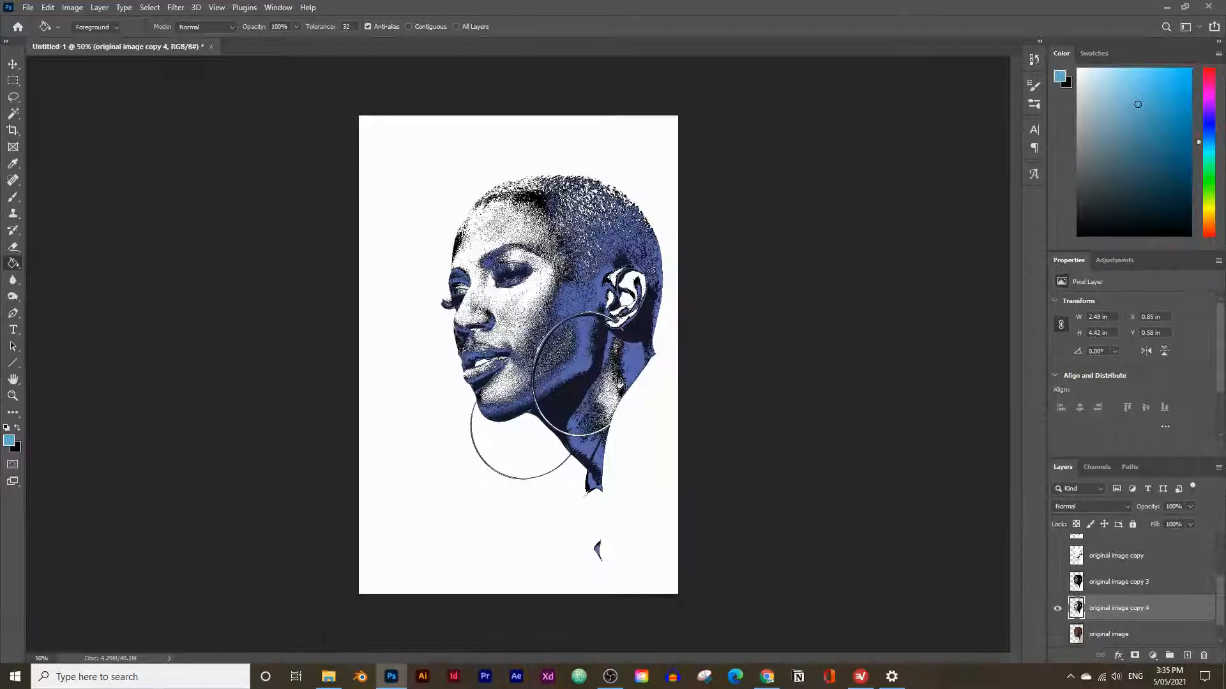
Select all black areas of original image copy 4 with the Magic Wand, then hide that layer.
left_click(13, 115)
left_click(584, 350)
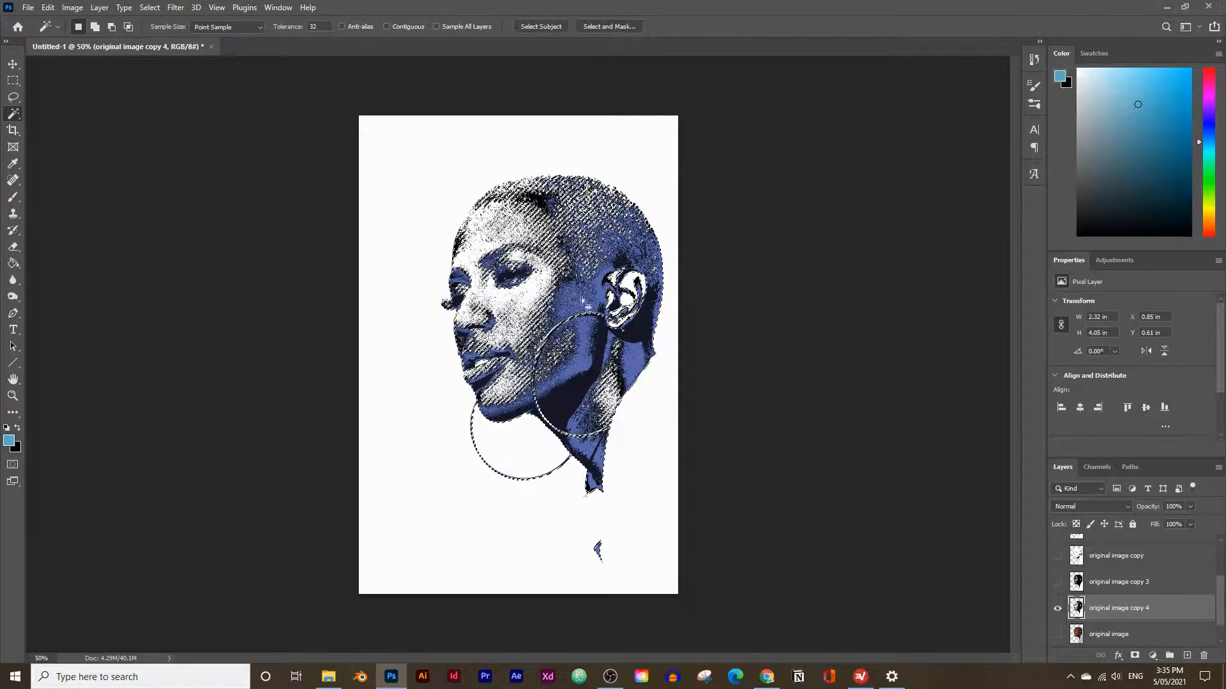
left_click(1058, 609)
Add a new empty layer between 2 Scampi and original image copy 2.
scroll(1149, 584, "up", 3)
left_click(1137, 605)
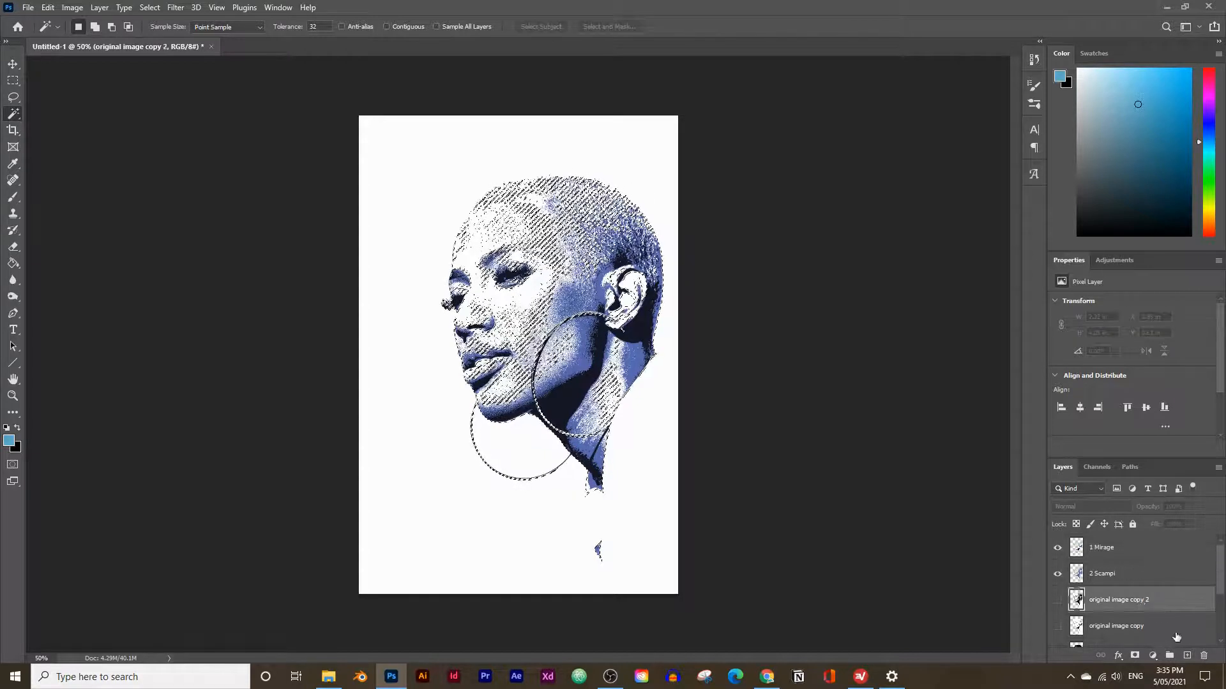
left_click(1187, 655)
Rename the new layer "3 Fountain blue" and fill its selected areas with the foreground blue, finishing without an active selection.
double_click(1100, 599)
type("3 Fo")
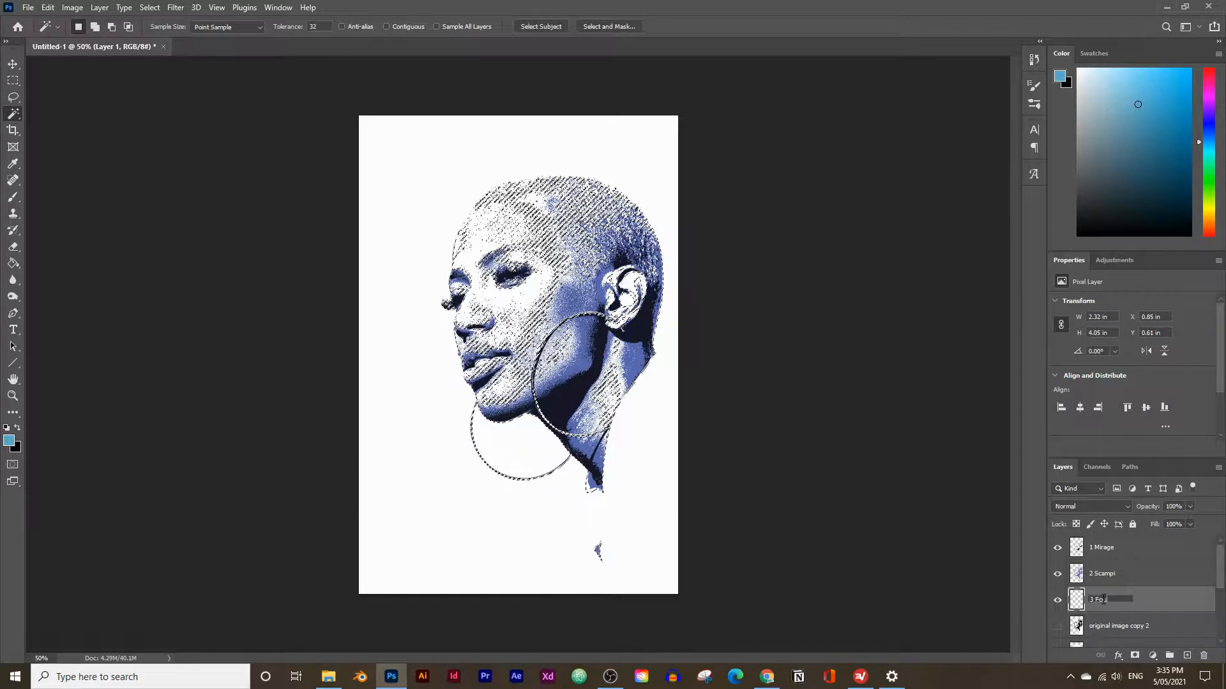
type("untain blue")
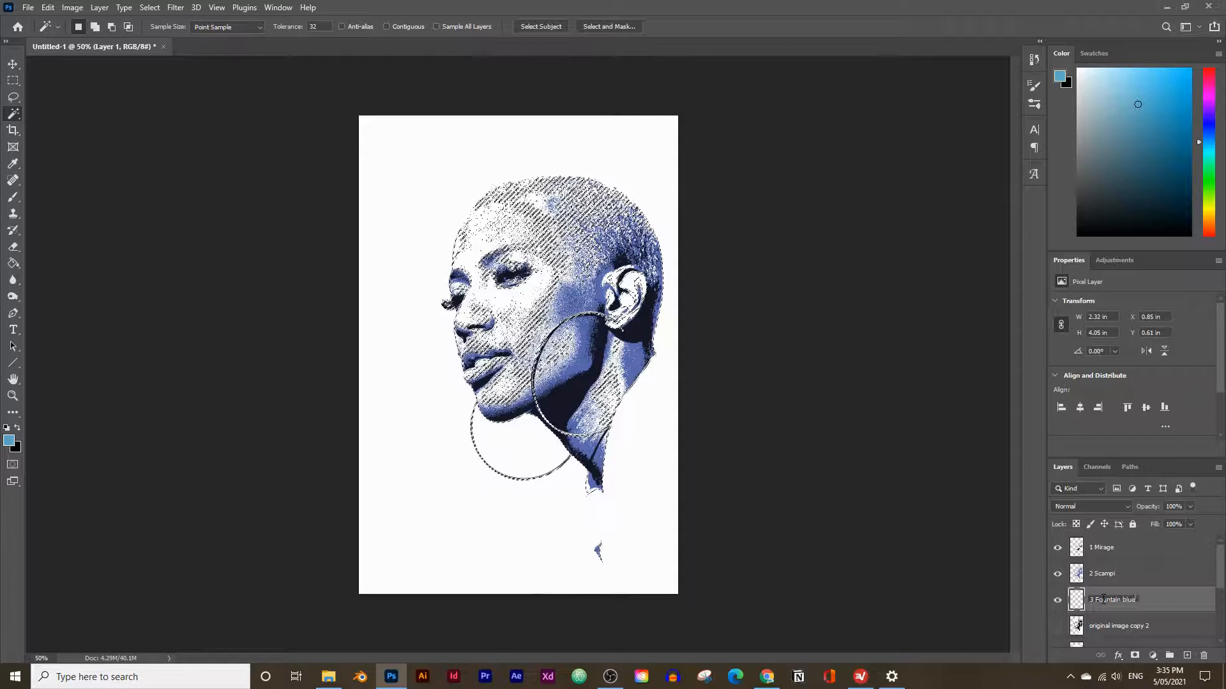
key("Return")
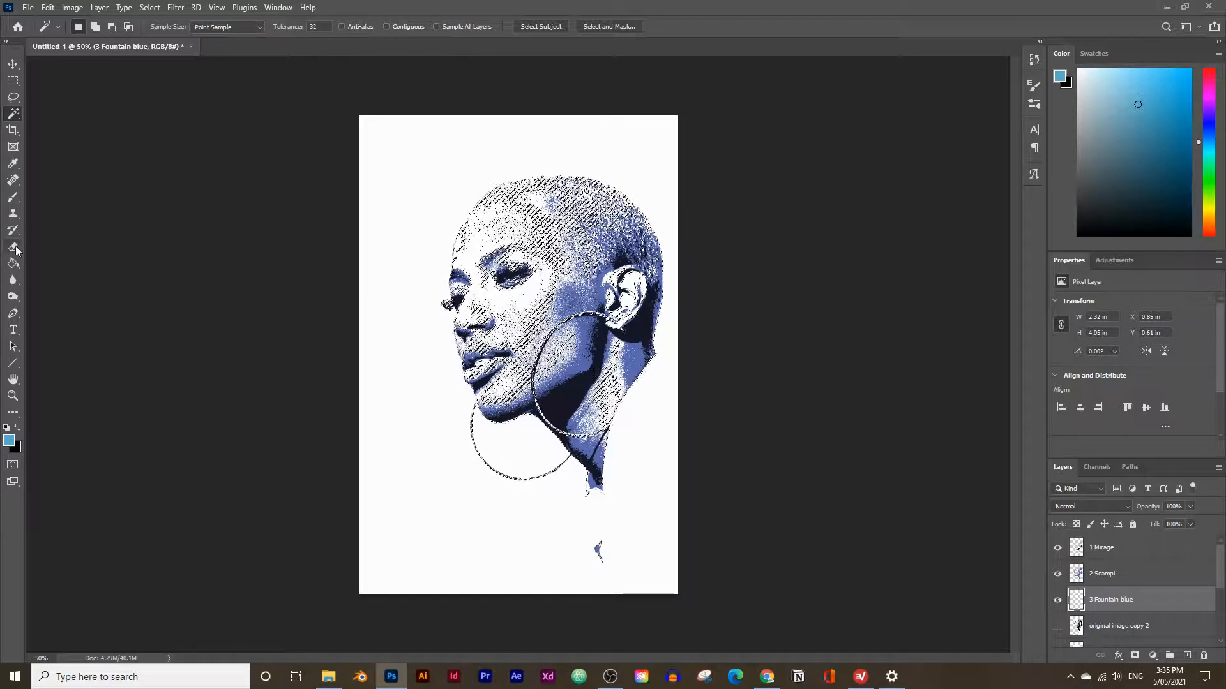
left_click(15, 265)
left_click(562, 309)
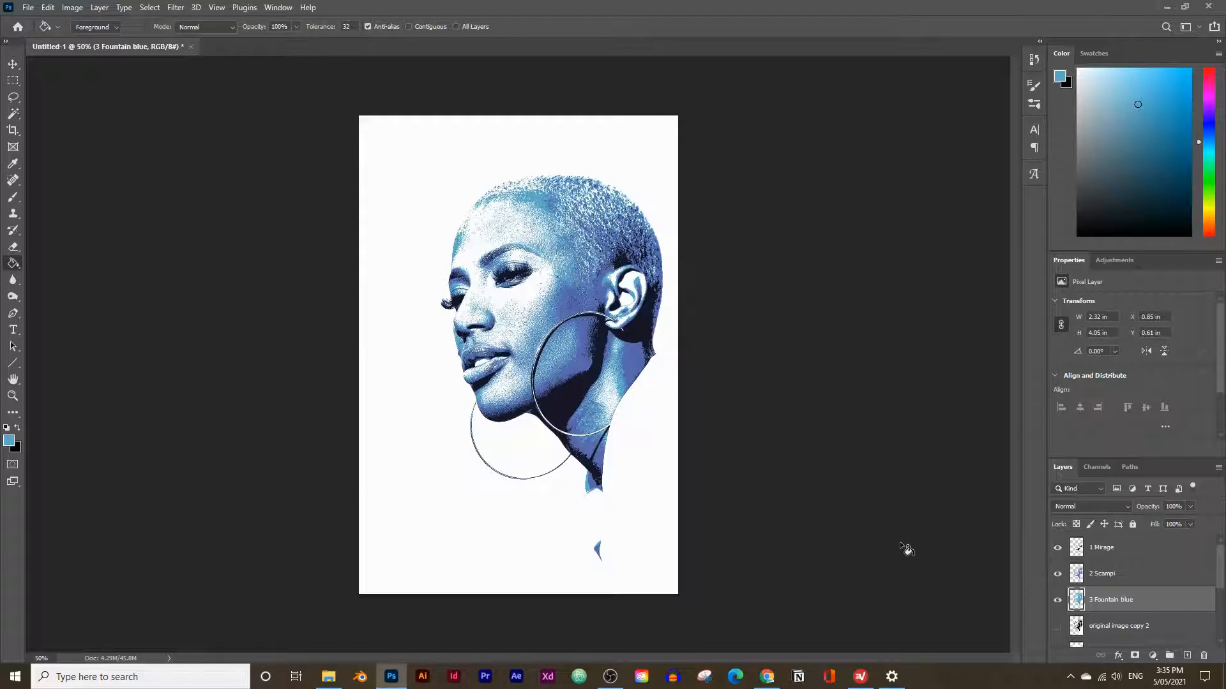
Duplicate the original image layer as original image copy 5 and make the copy visible.
scroll(1130, 600, "down", 3)
left_click(1130, 625)
scroll(1130, 622, "down", 1)
left_click(1128, 609)
key("ctrl+j")
left_click(1058, 609)
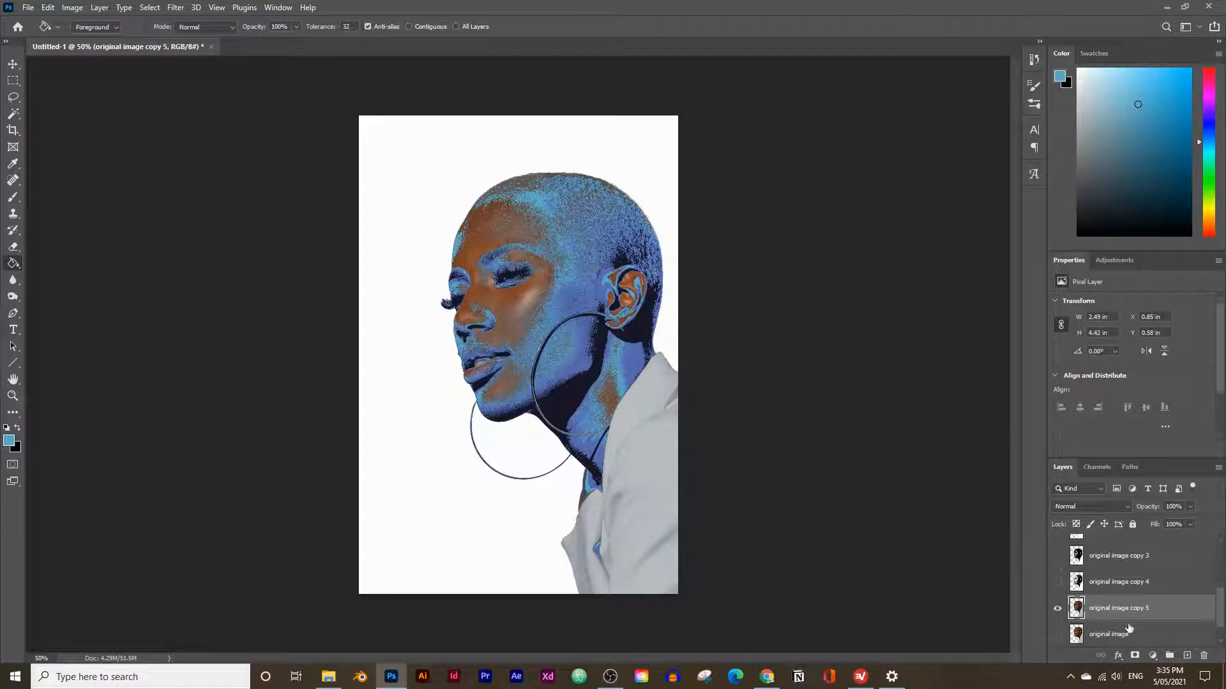
Apply a Threshold adjustment with level 97 to original image copy 5.
left_click(74, 8)
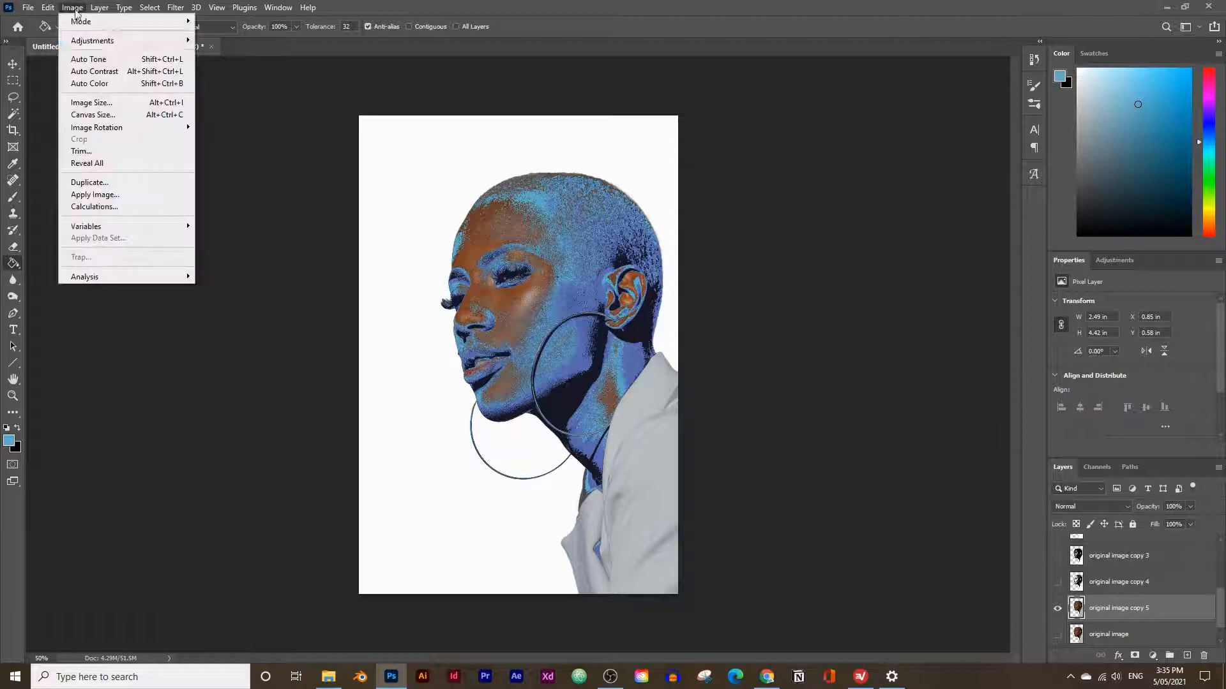
mouse_move(82, 43)
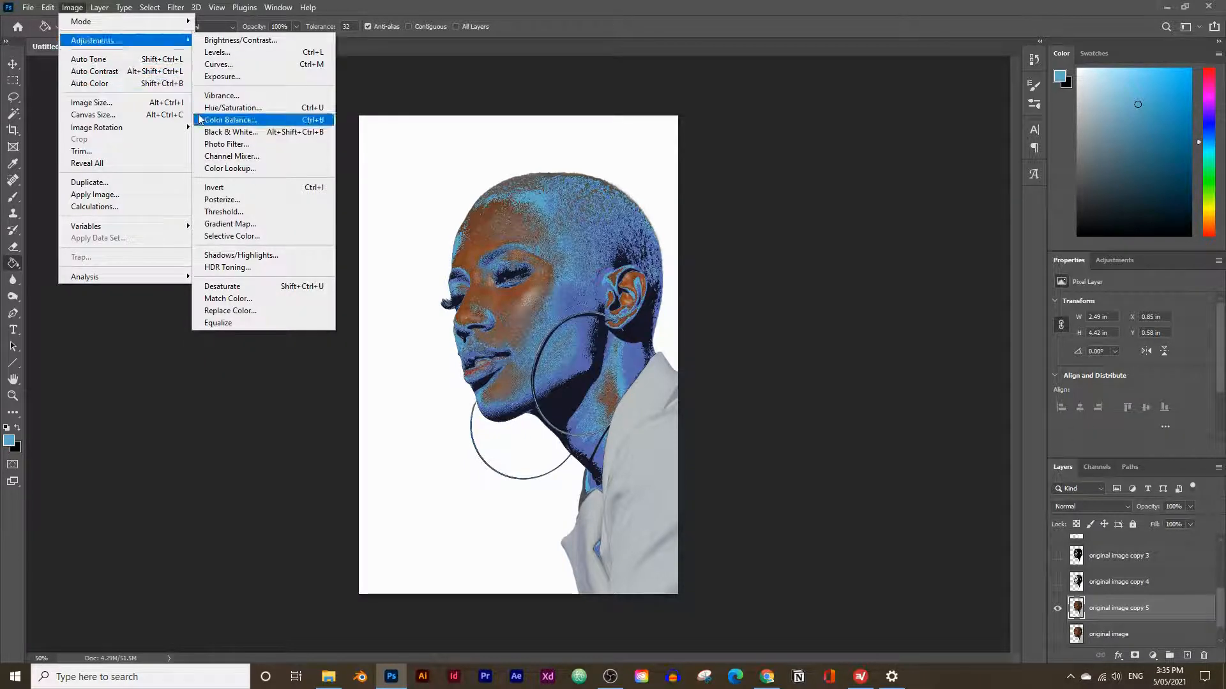
left_click(227, 211)
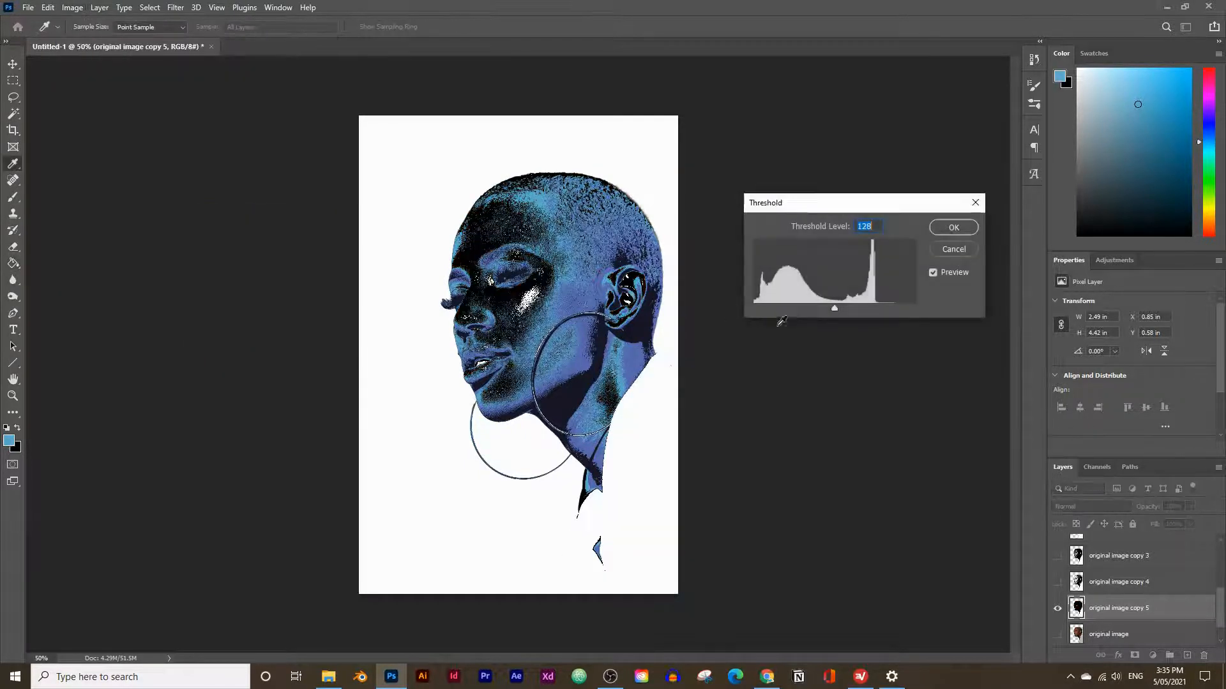
left_click_drag(813, 307, 814, 306)
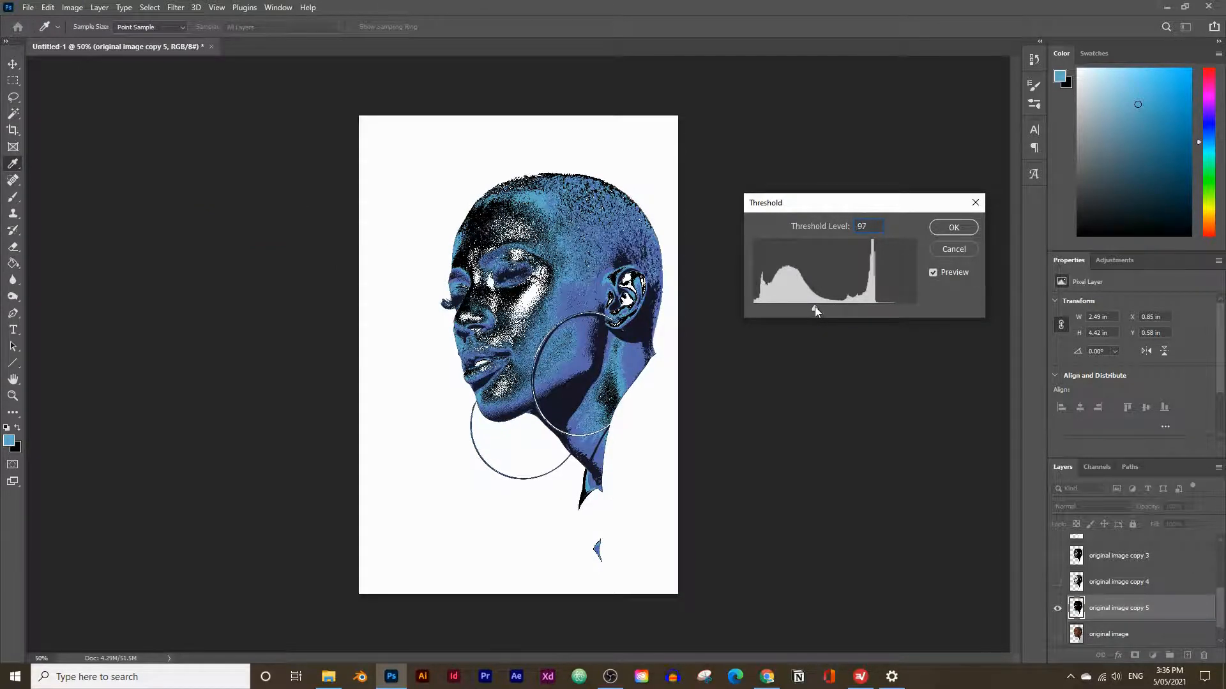
key("g")
key("Return")
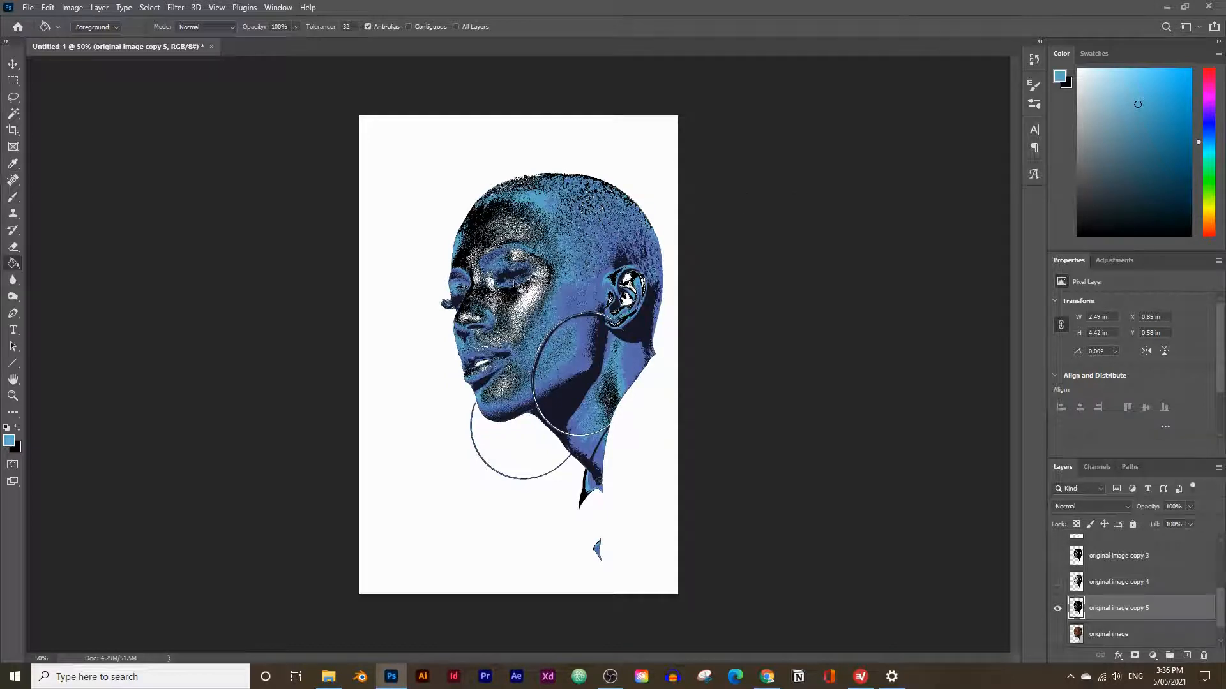
Select all black areas of original image copy 5 with the Magic Wand, then hide that layer.
left_click(13, 115)
left_click(482, 291)
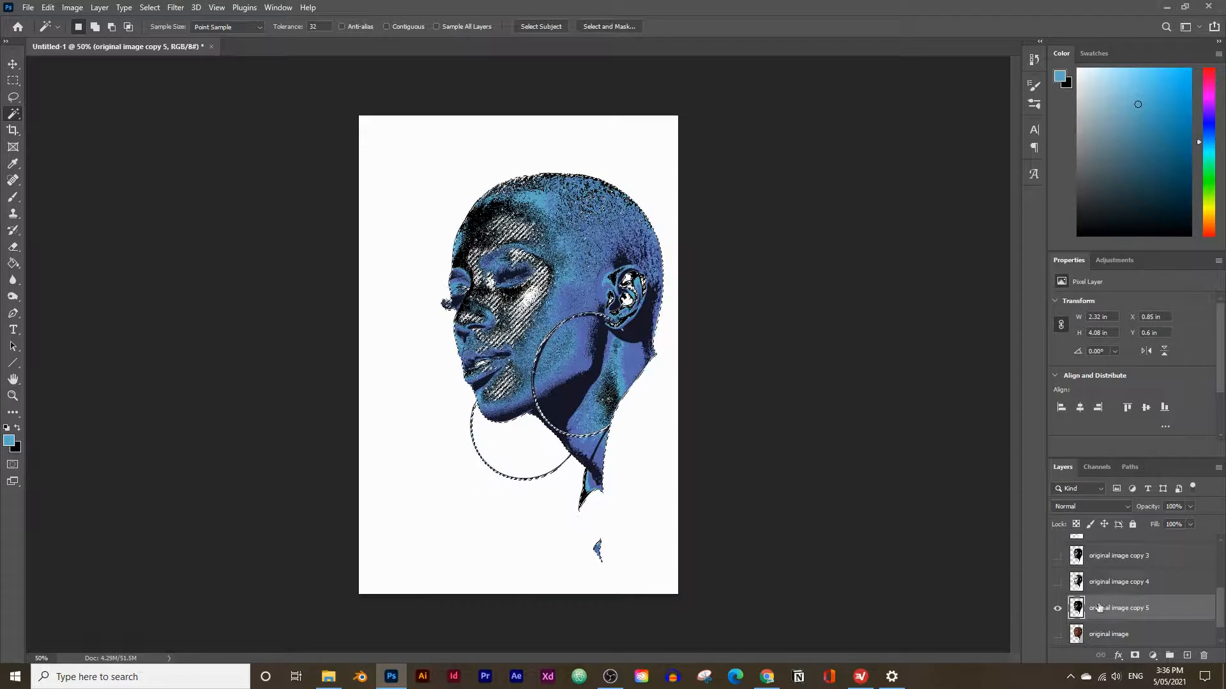
left_click(1057, 608)
Add a new empty layer between 3 Fountain blue and original image copy 2.
scroll(1117, 592, "up", 3)
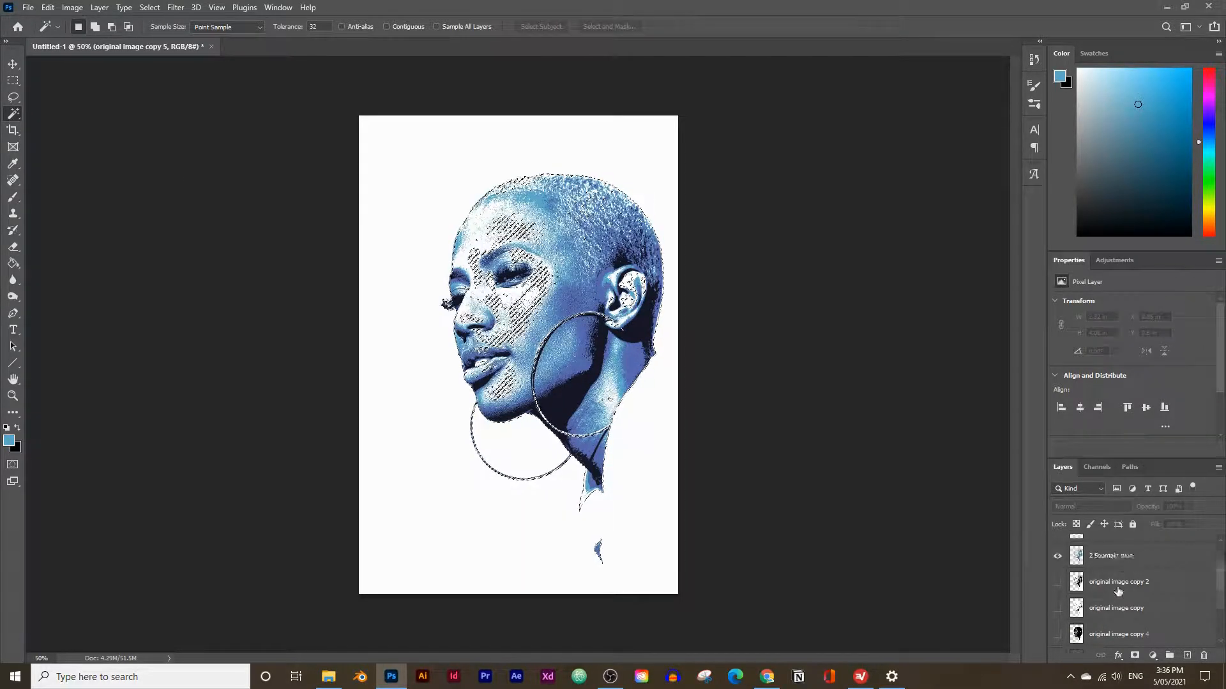
left_click(1119, 602)
left_click(1187, 656)
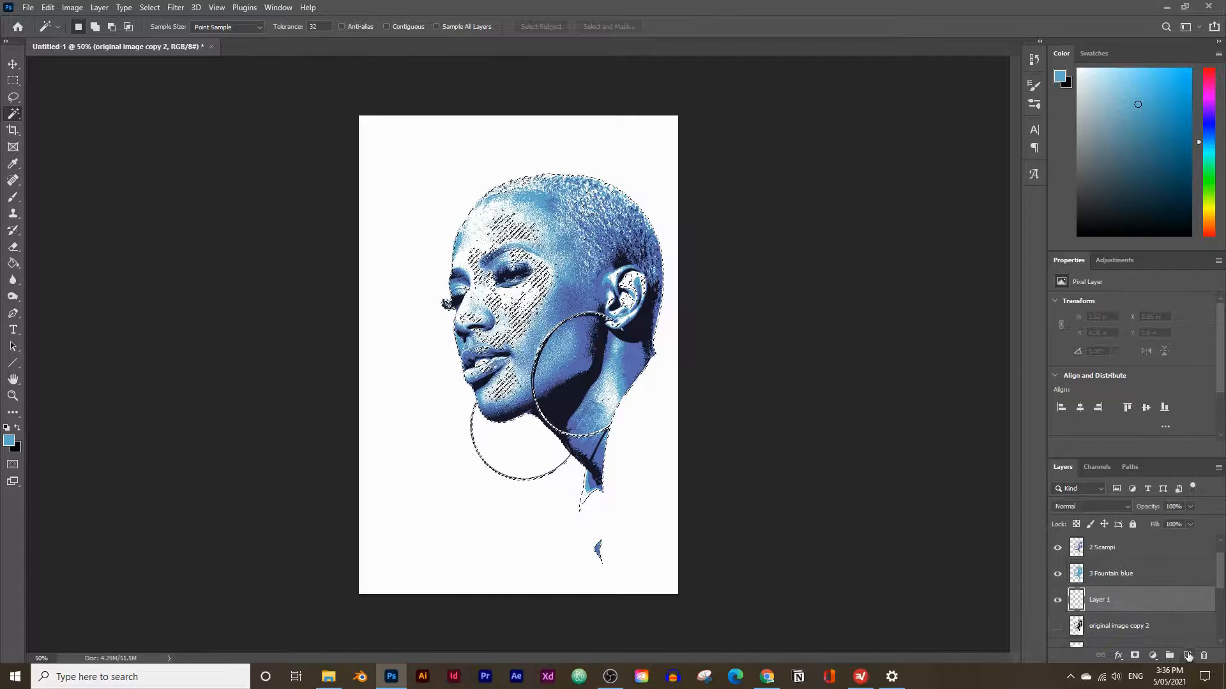
Copy the Cold Turkey color from the Canva palette in the browser and return to Photoshop.
left_click(767, 676)
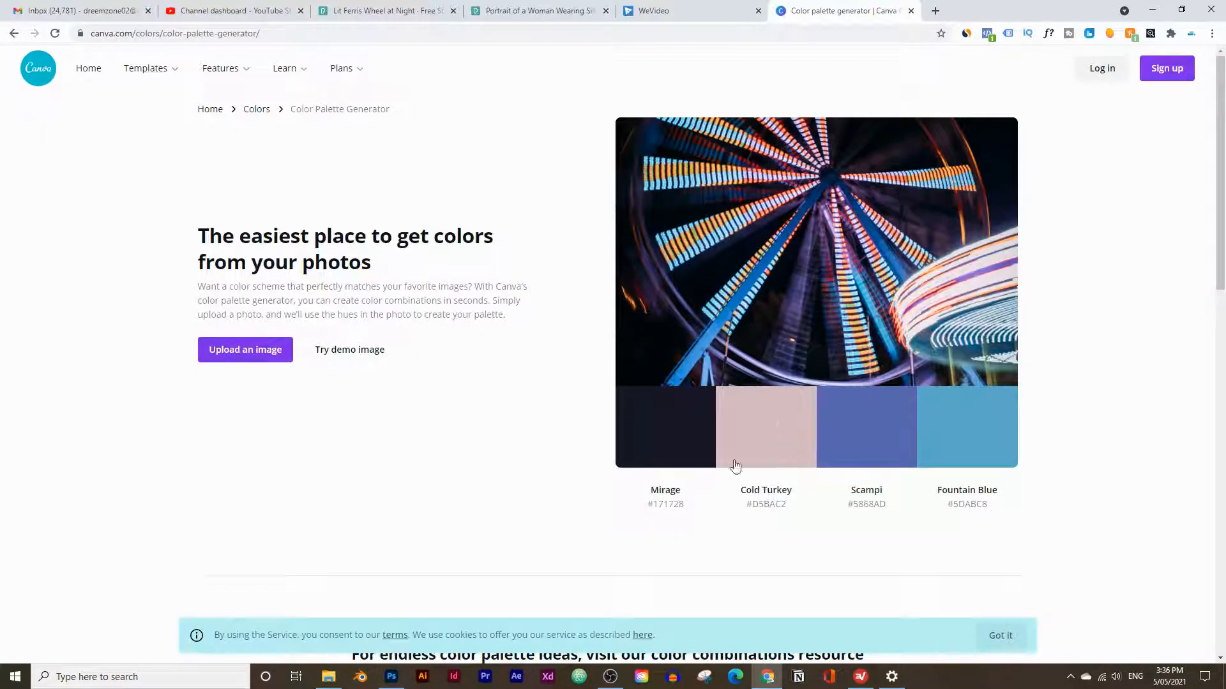
mouse_move(392, 677)
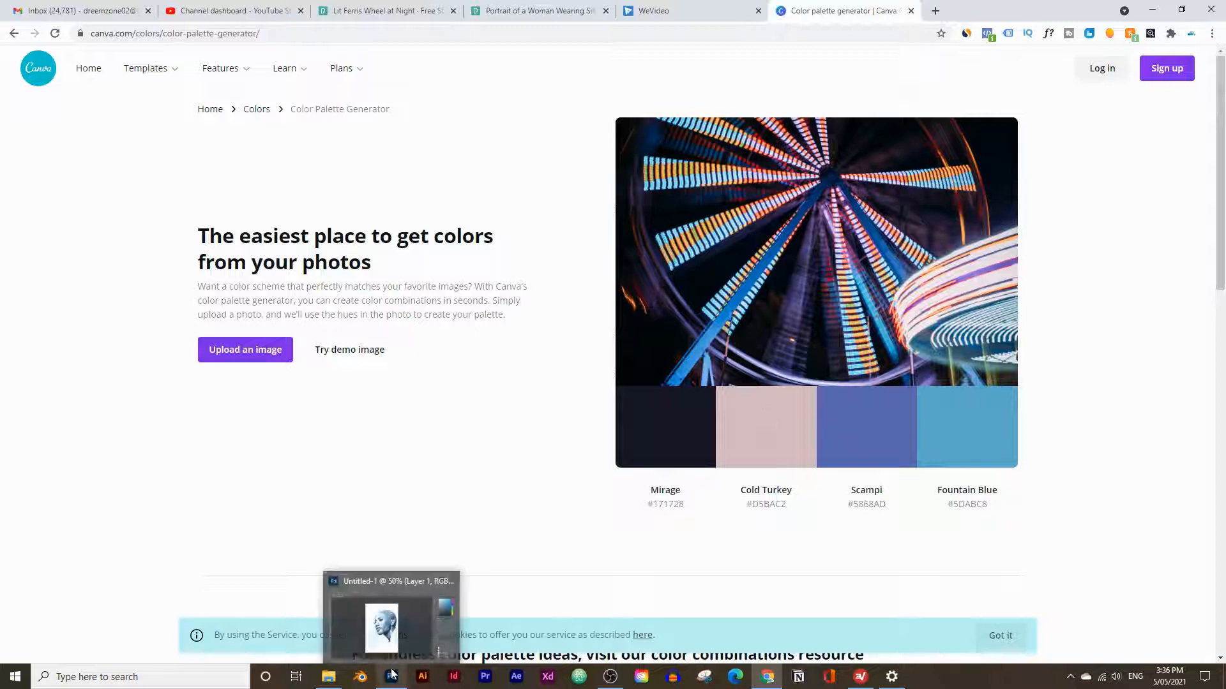
left_click(381, 624)
Rename the new layer below 3 Fountain blue as "4 Cold turkey".
double_click(1103, 599)
type("4 Cold turkey")
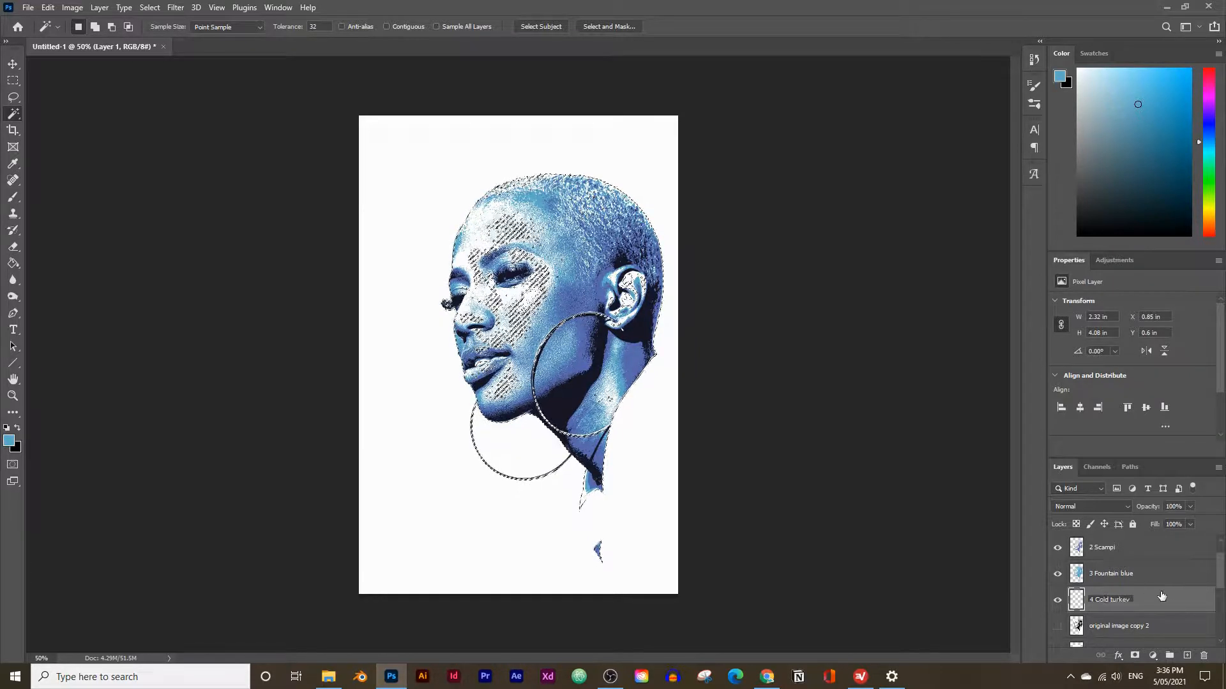
key("Return")
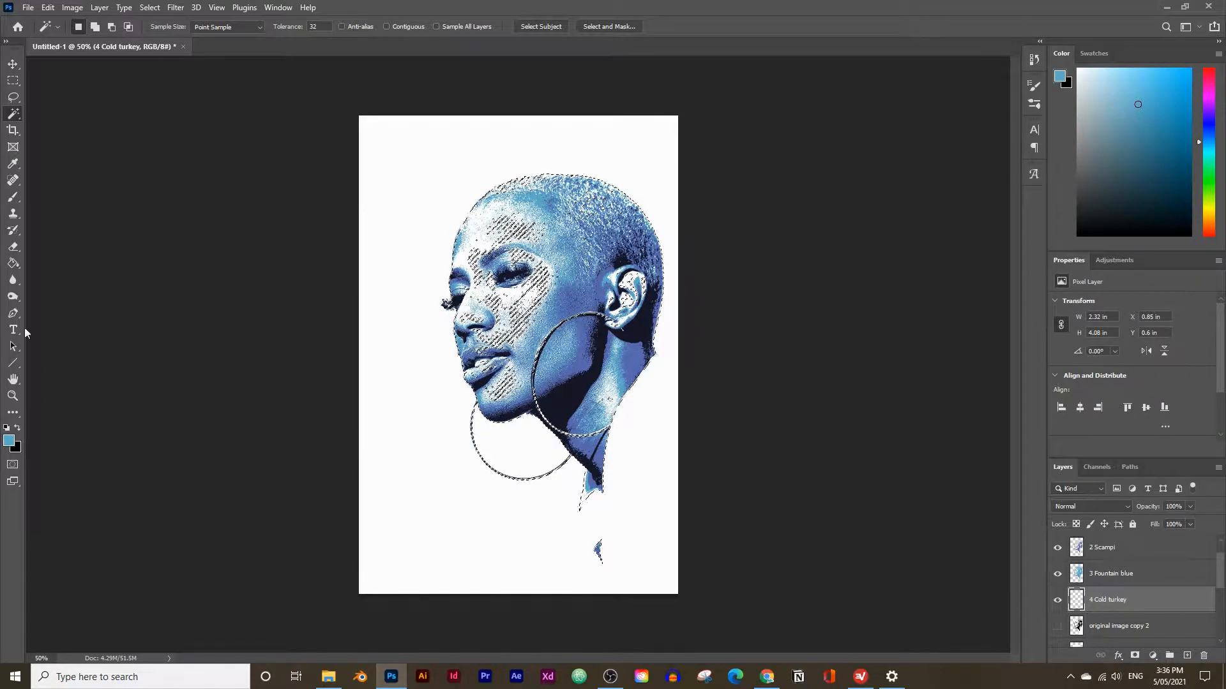
Set the foreground color to #D5BAC2, fill the selected area on the 4 Cold turkey layer with it, and deselect.
left_click(9, 441)
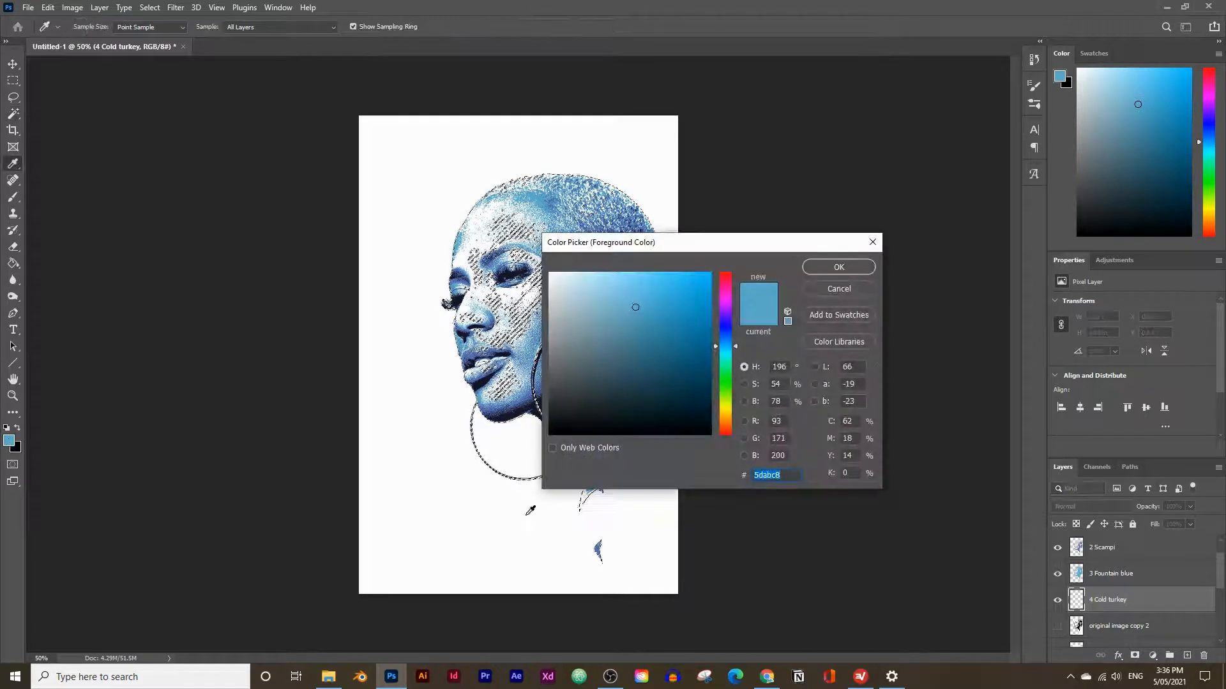
type("#D5BAC2")
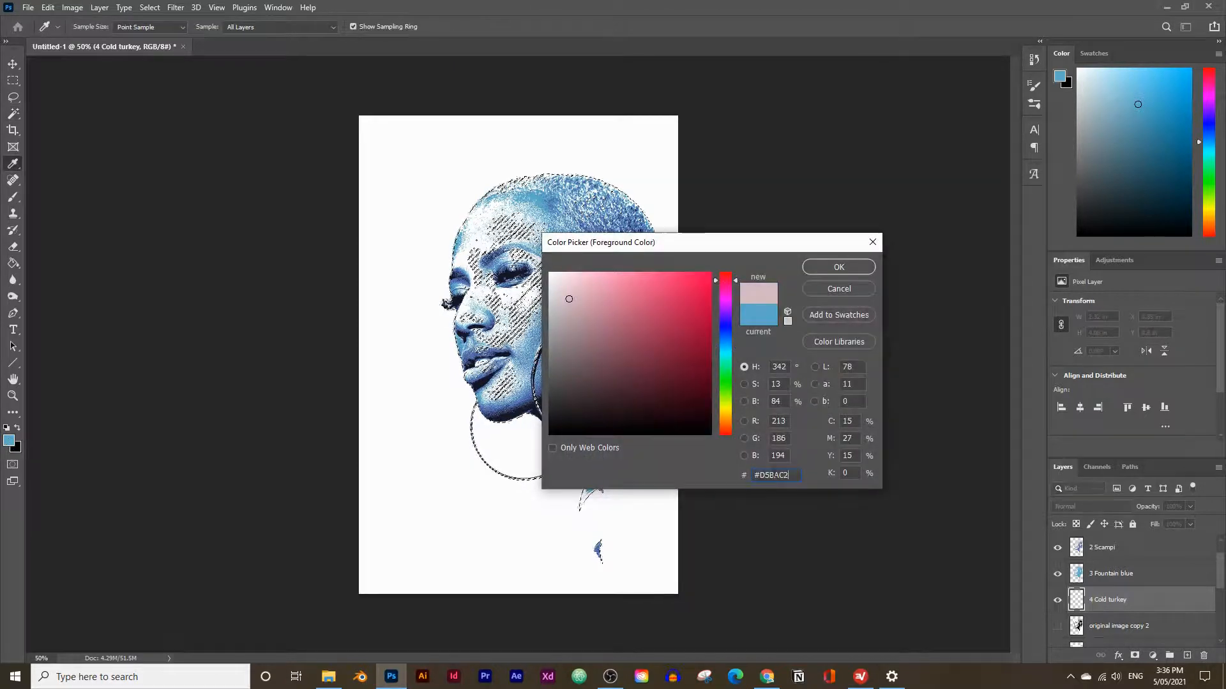
left_click(830, 268)
left_click(8, 268)
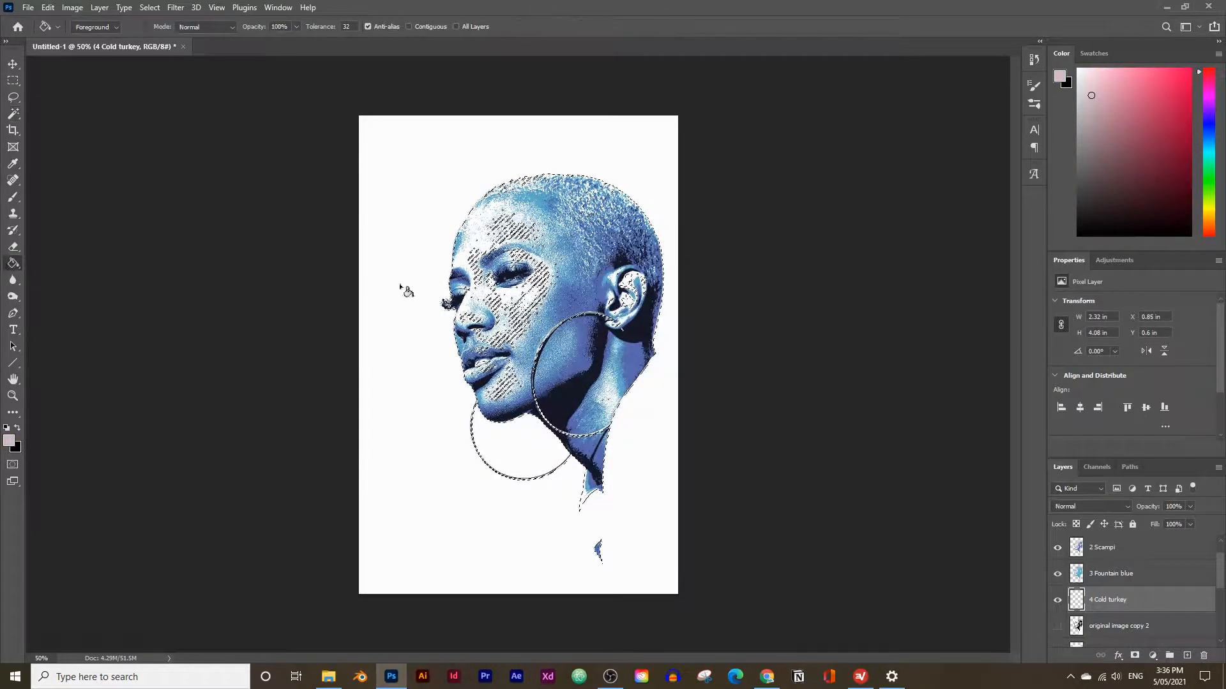
left_click(560, 312)
key("ctrl+d")
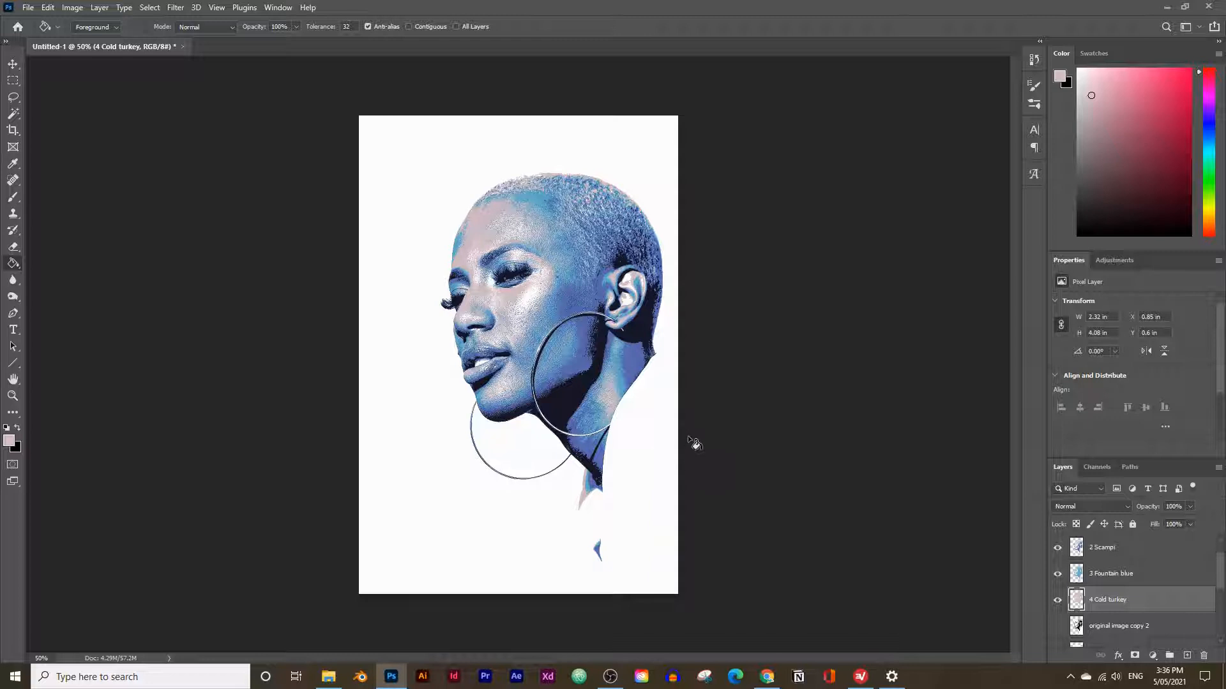
Check the four-color ferris wheel palette on the Canva page in the browser and return to Photoshop.
left_click(769, 682)
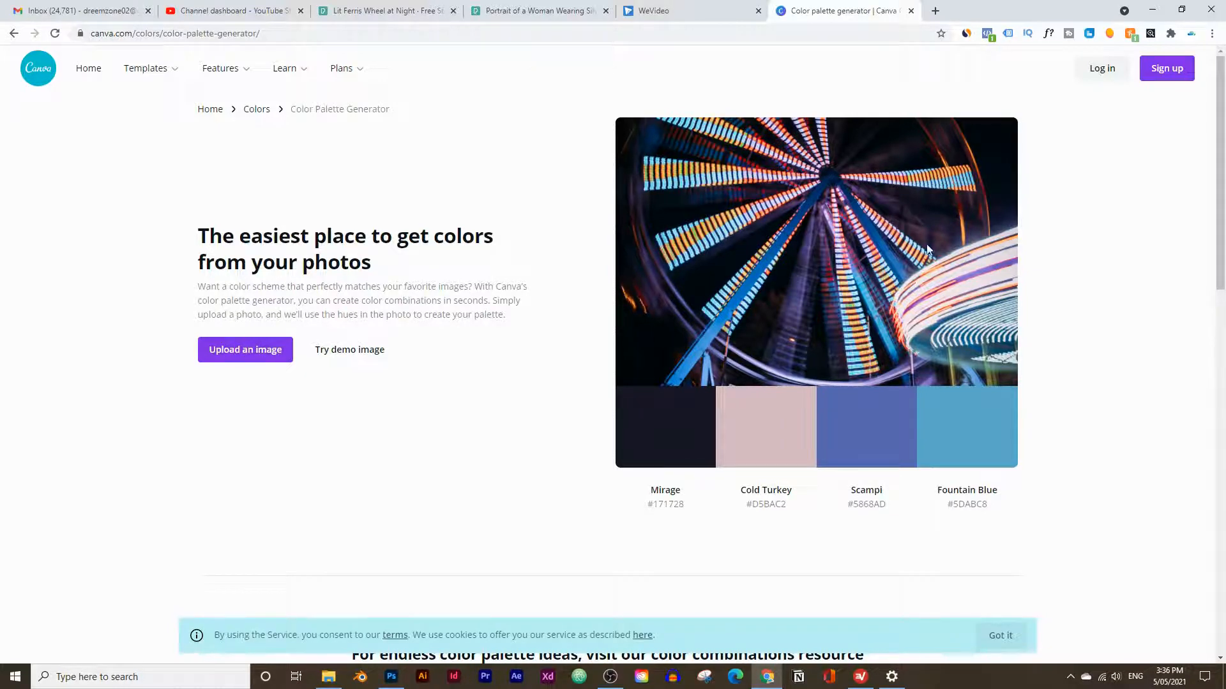
left_click(391, 677)
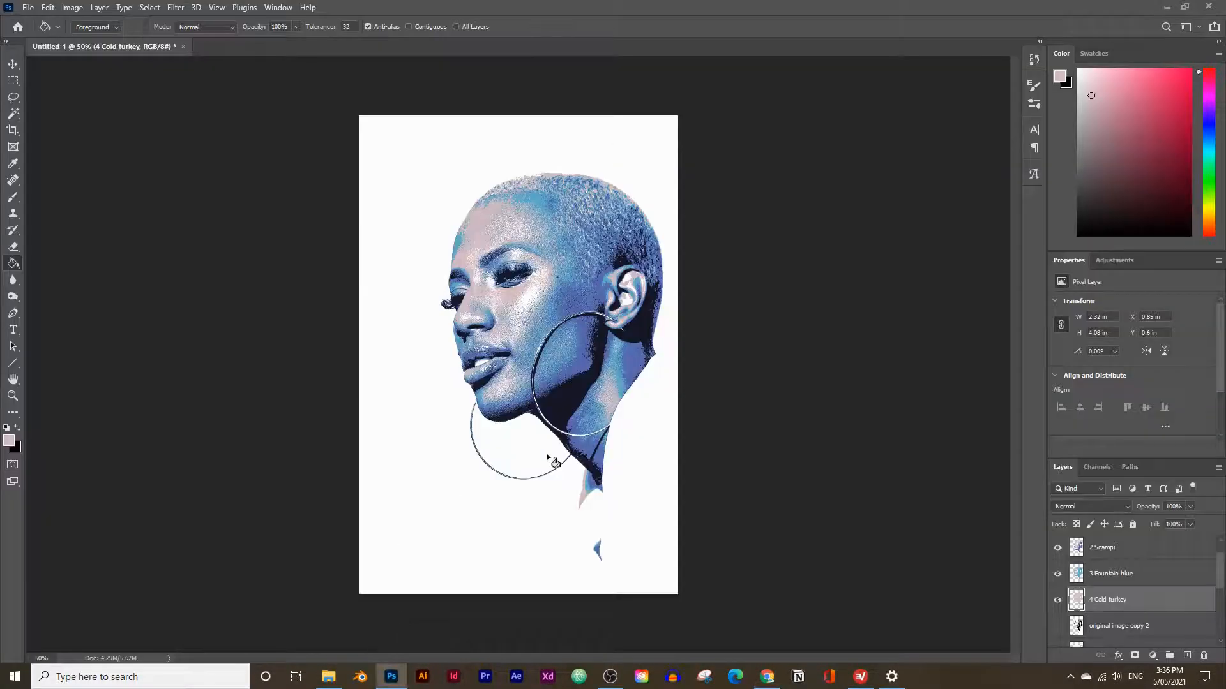